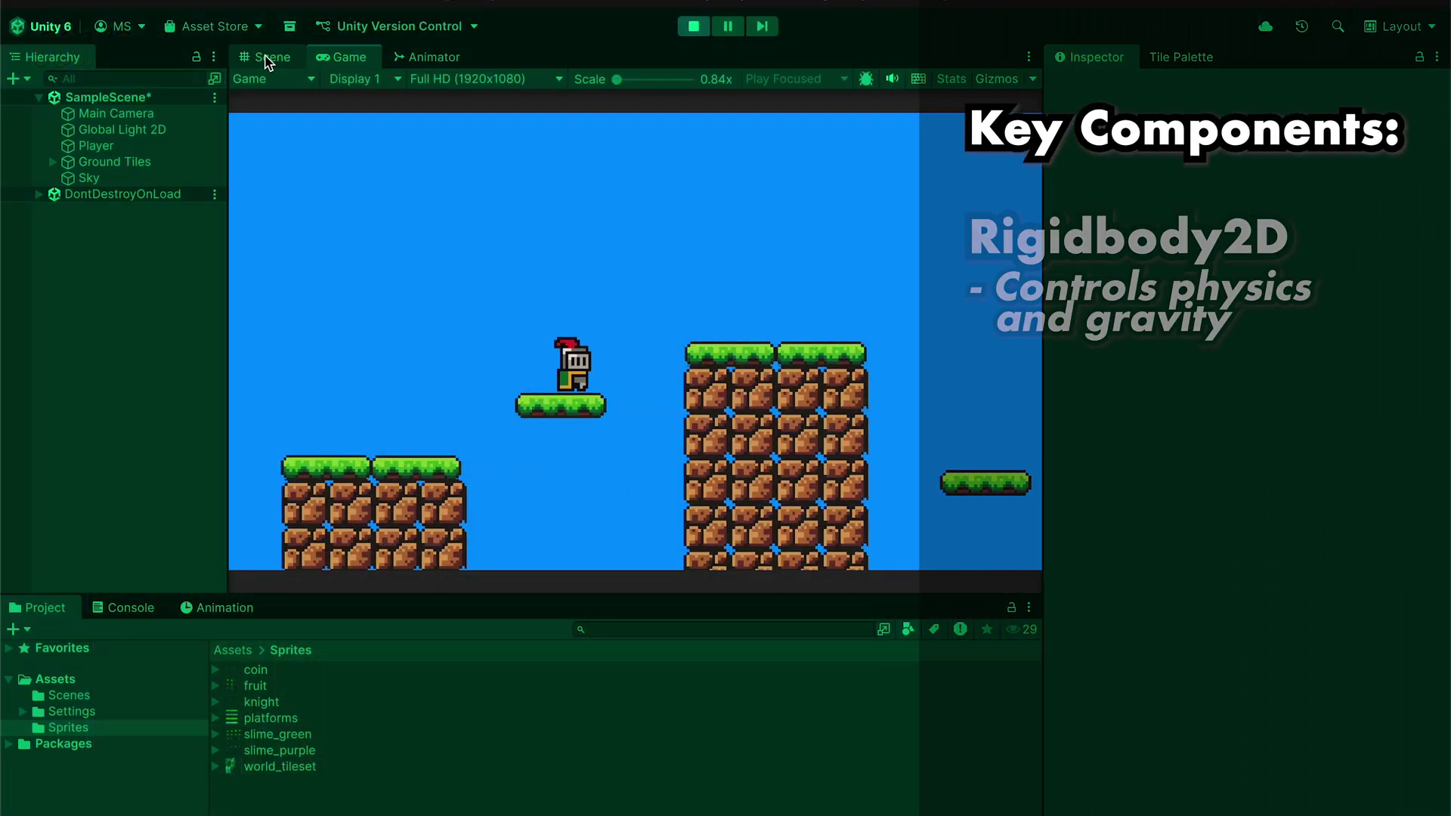
Step: Switch from the Game preview to the Scene view and select the Player knight
left_click(265, 56)
left_click_drag(611, 354, 766, 249)
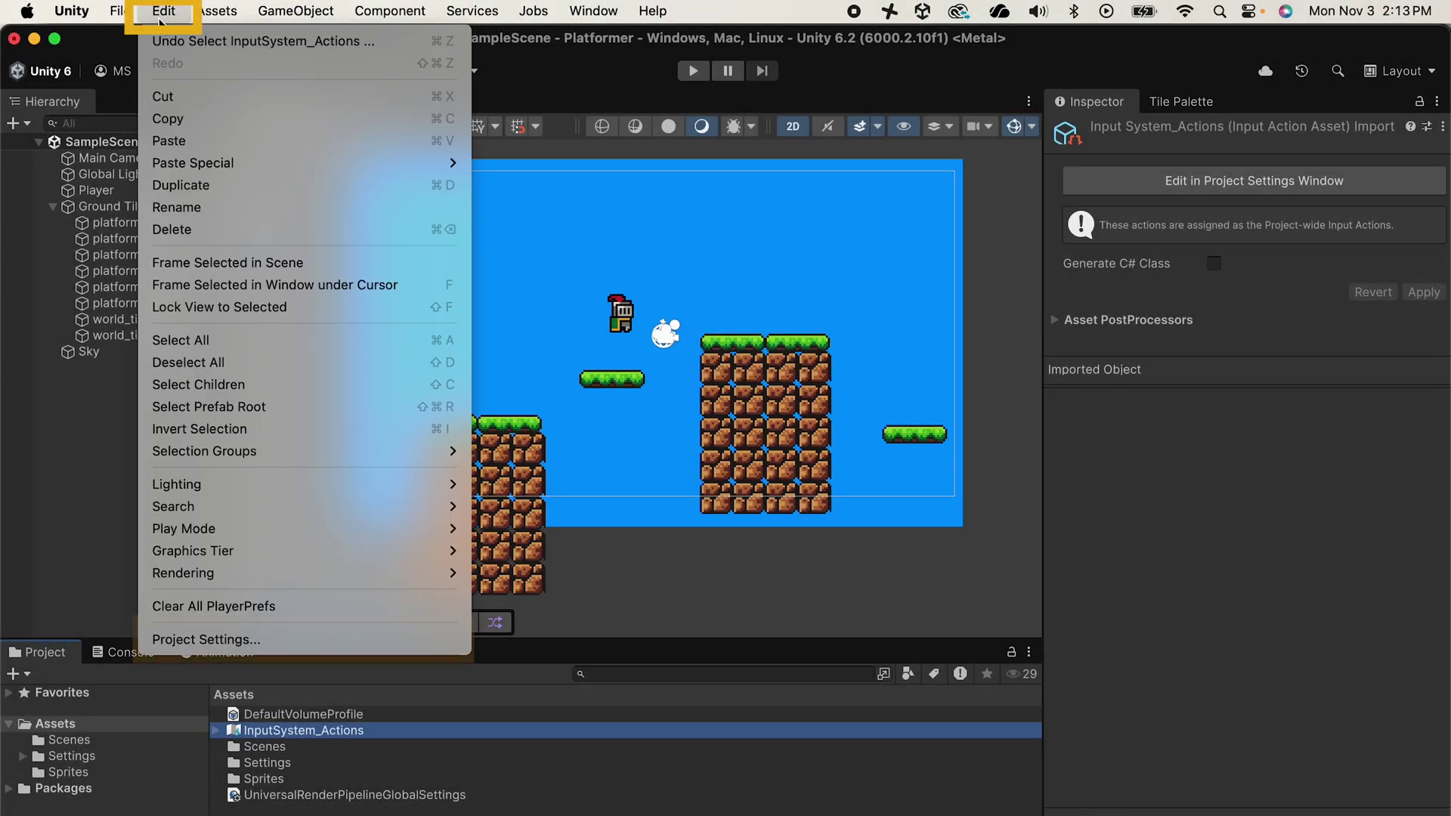
Step: In Project Settings > Player, set Active Input Handling to Both and accept the editor restart
left_click(206, 641)
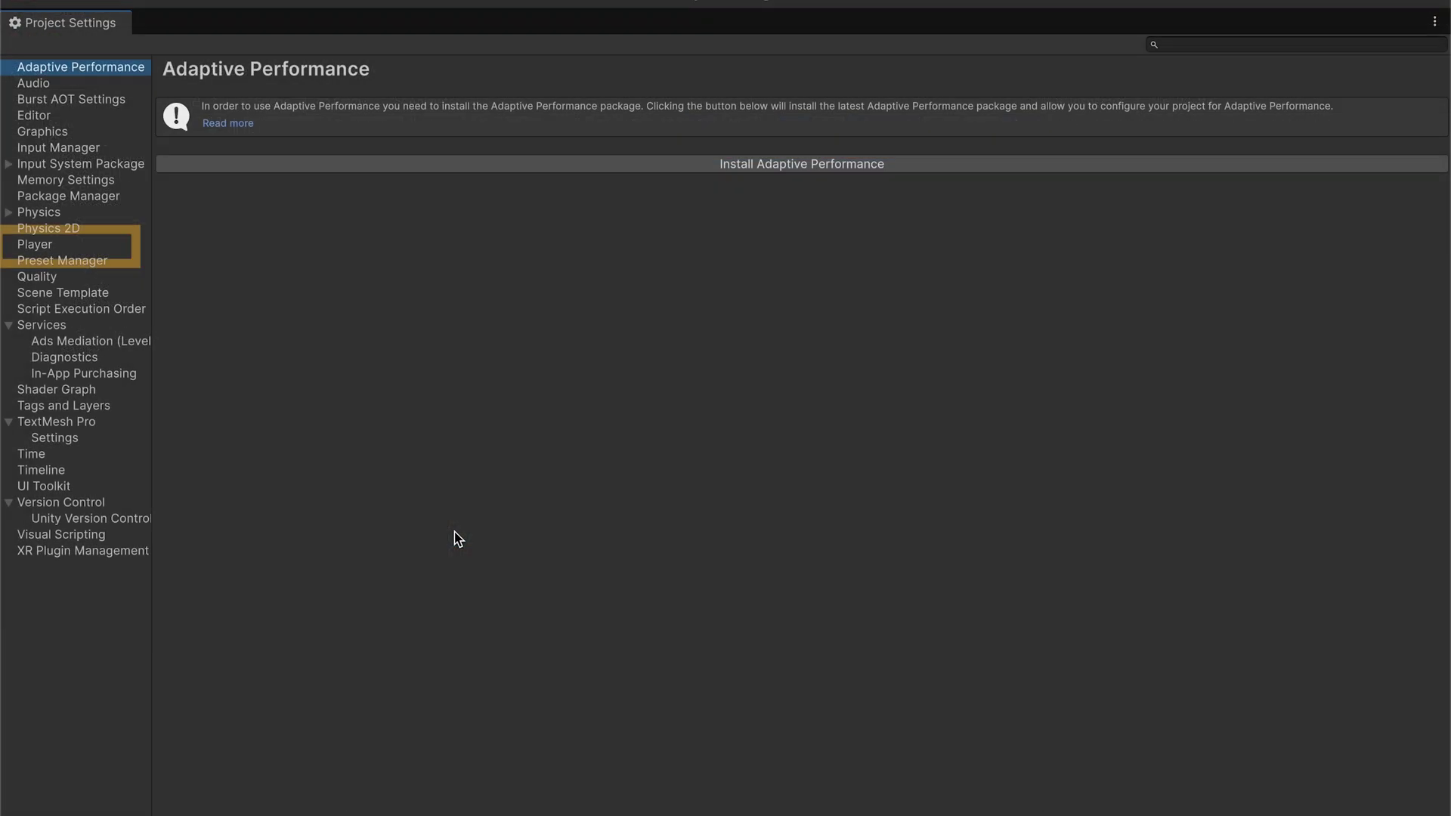
left_click(148, 244)
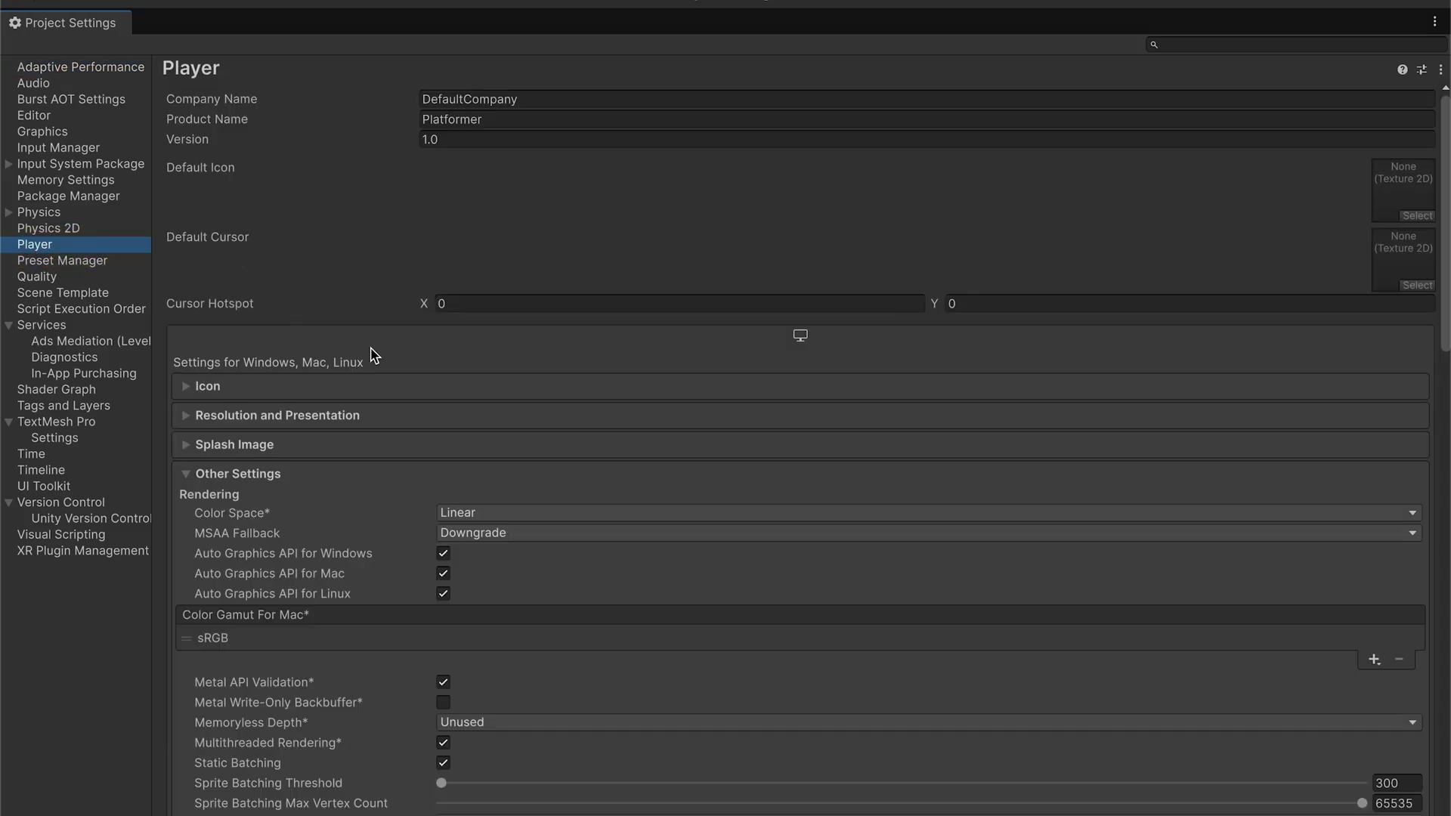
scroll(372, 353, "down", 8)
scroll(373, 356, "down", 8)
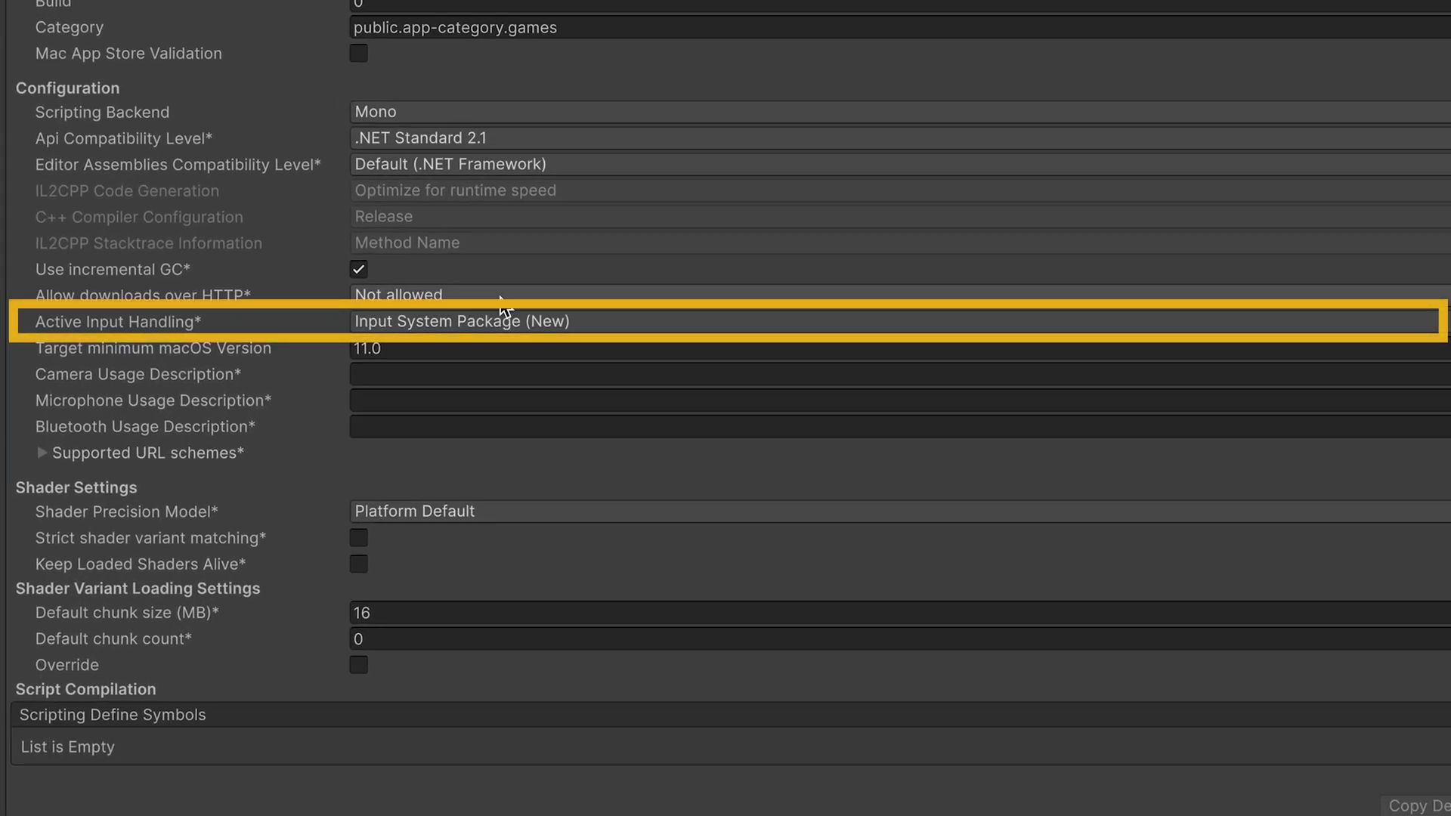
left_click(615, 322)
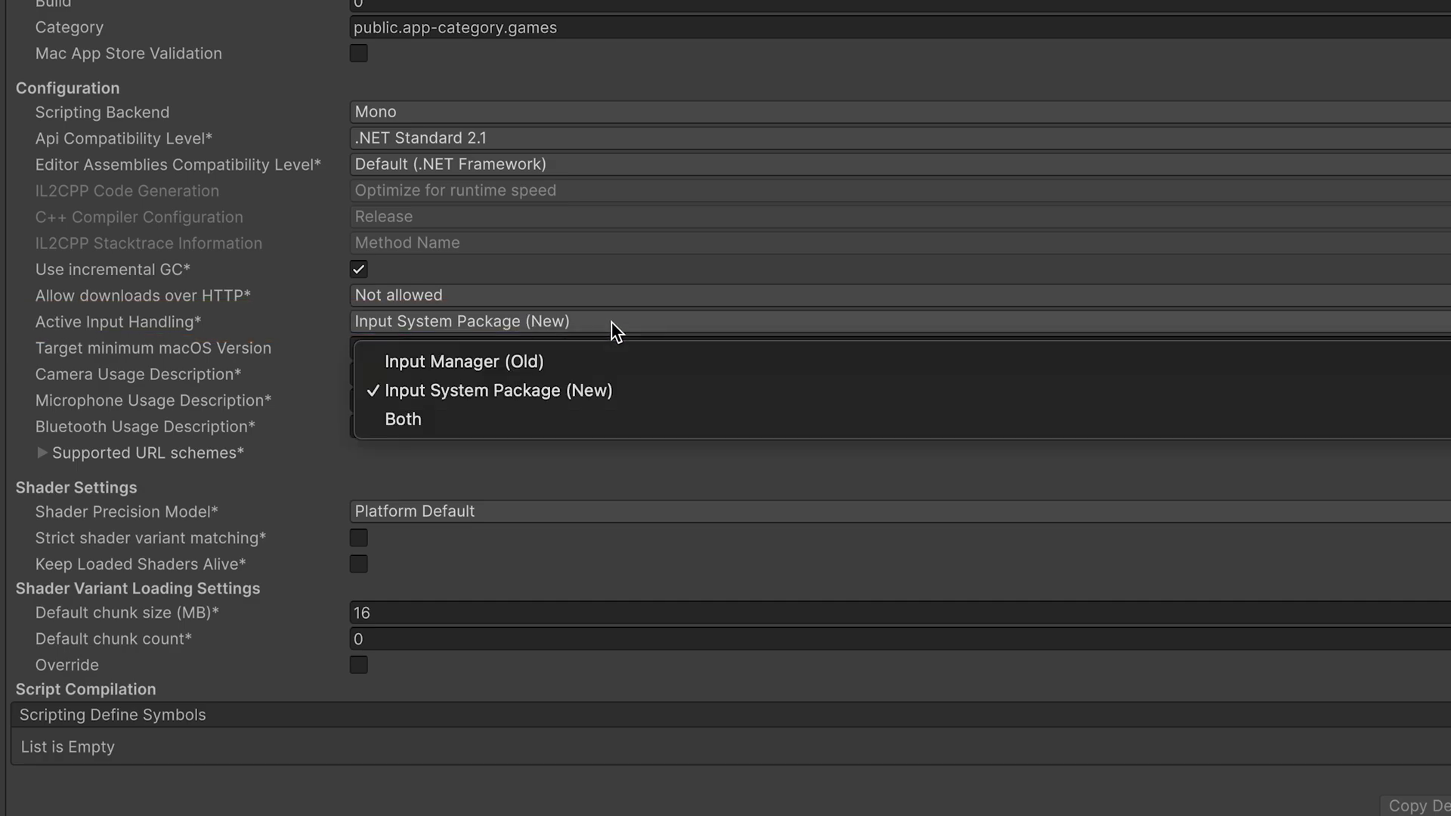
left_click(486, 425)
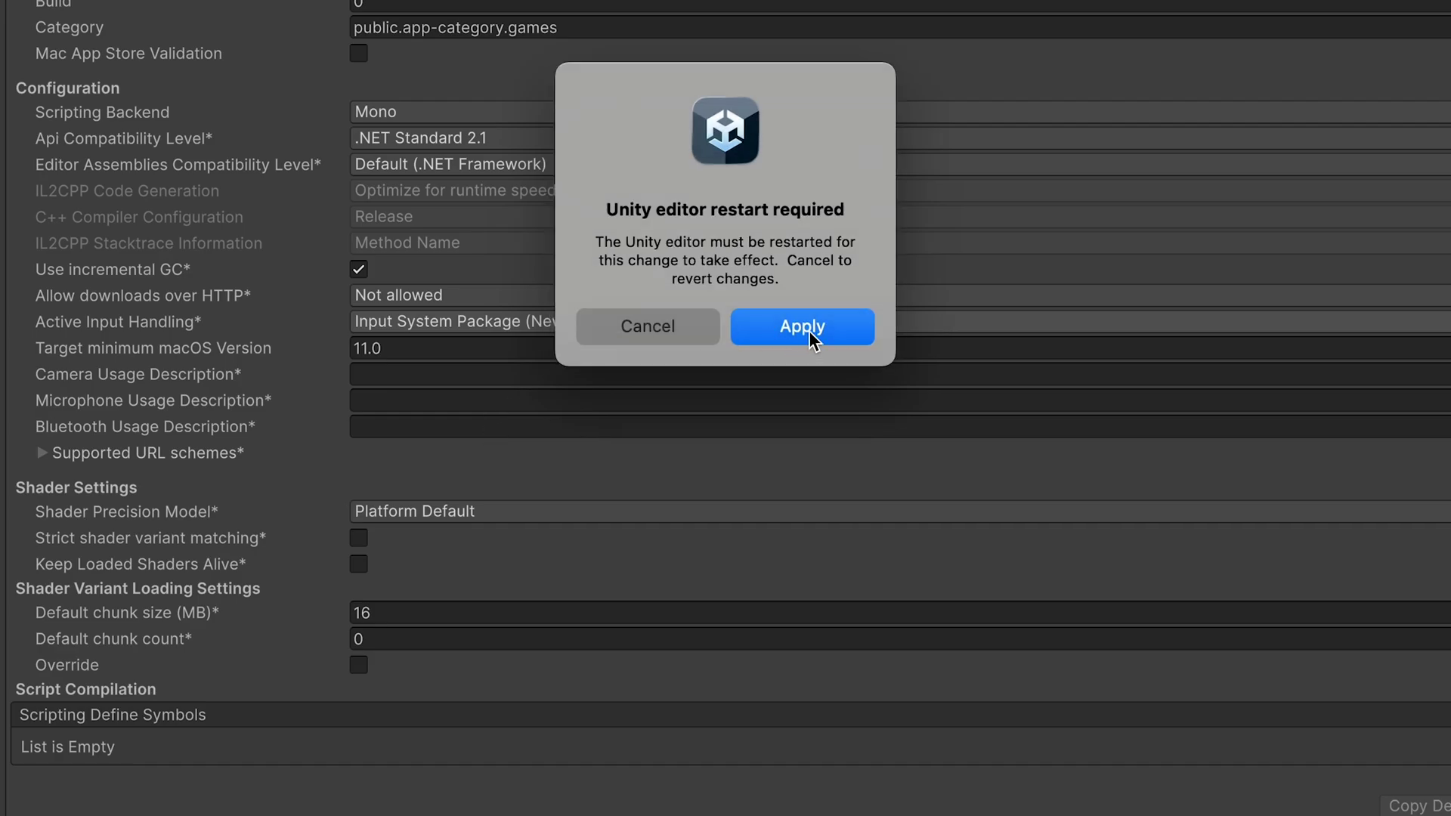
left_click(802, 327)
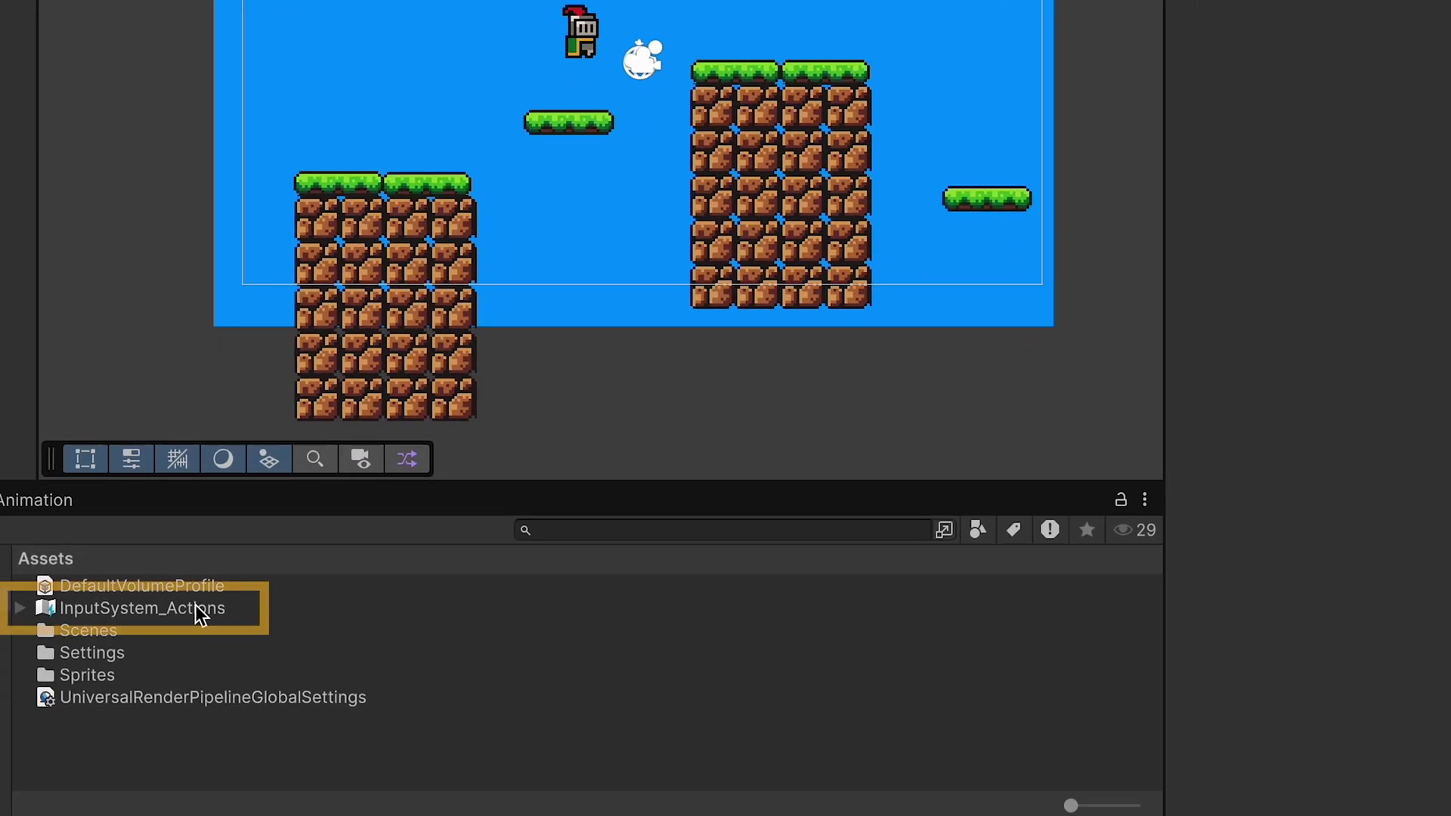
Step: Delete the InputSystem_Actions asset from Assets
right_click(195, 607)
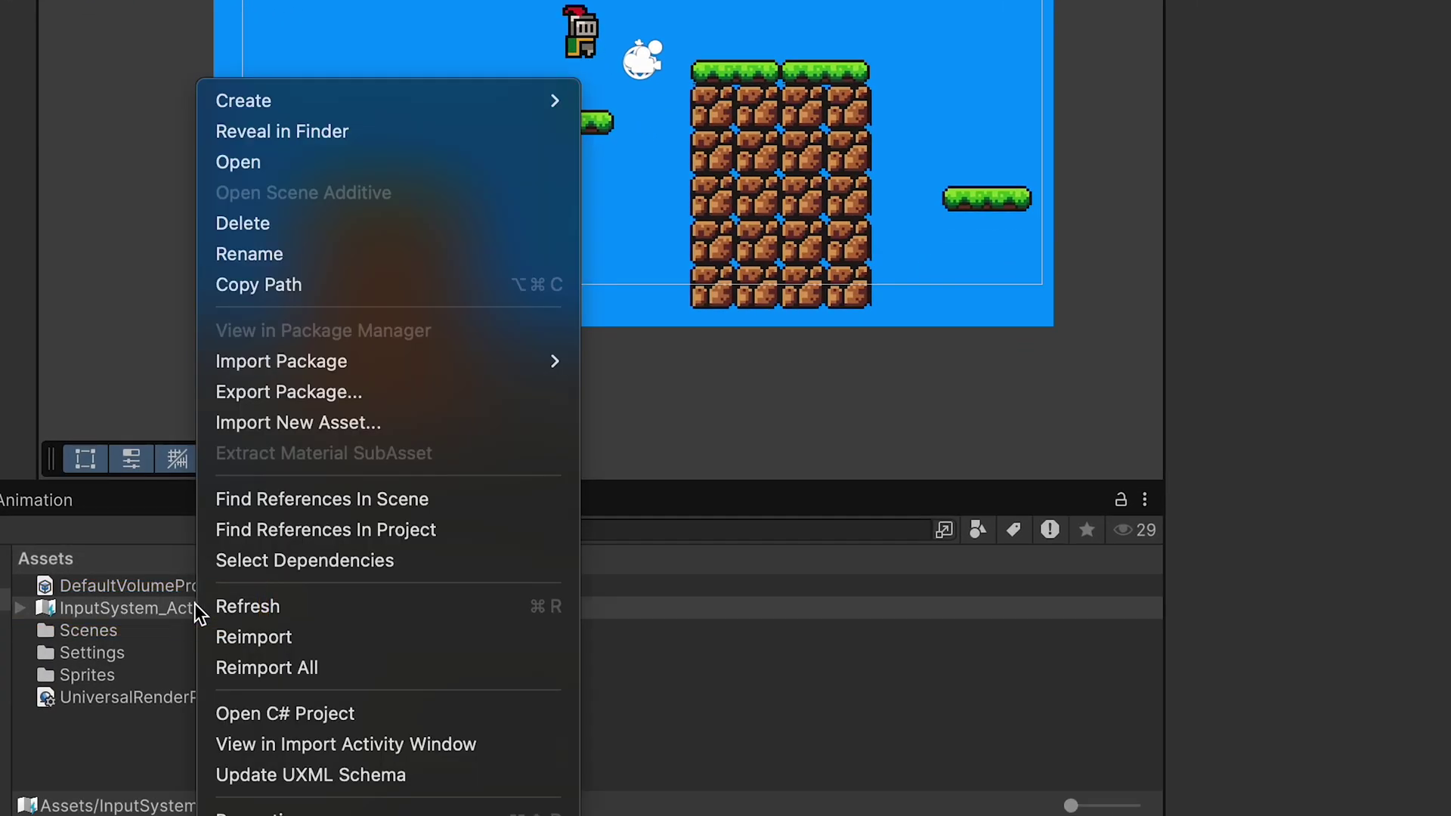
left_click(279, 231)
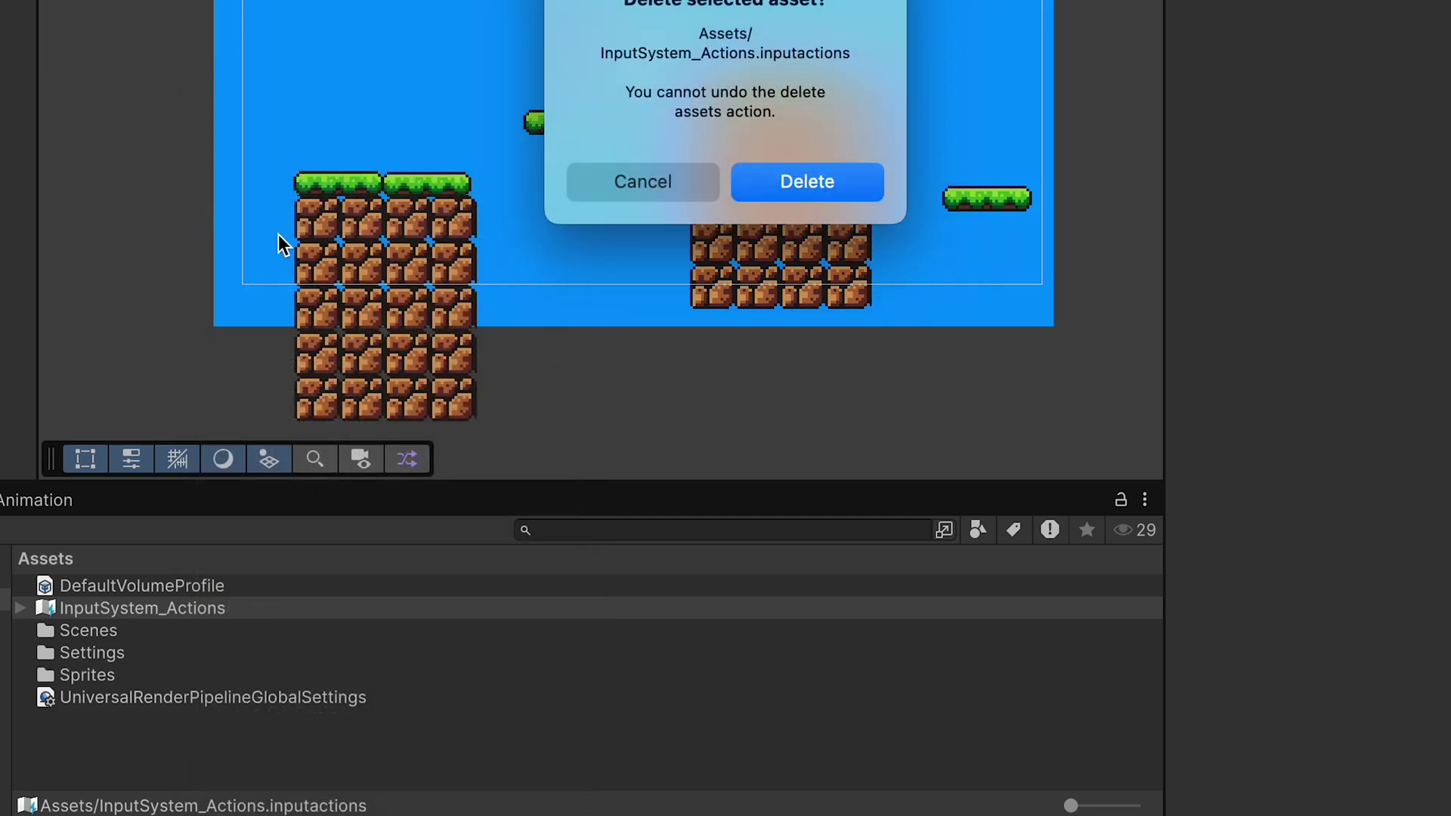
key("Return")
Step: Create a folder named Scripts in Assets and open it
right_click(155, 715)
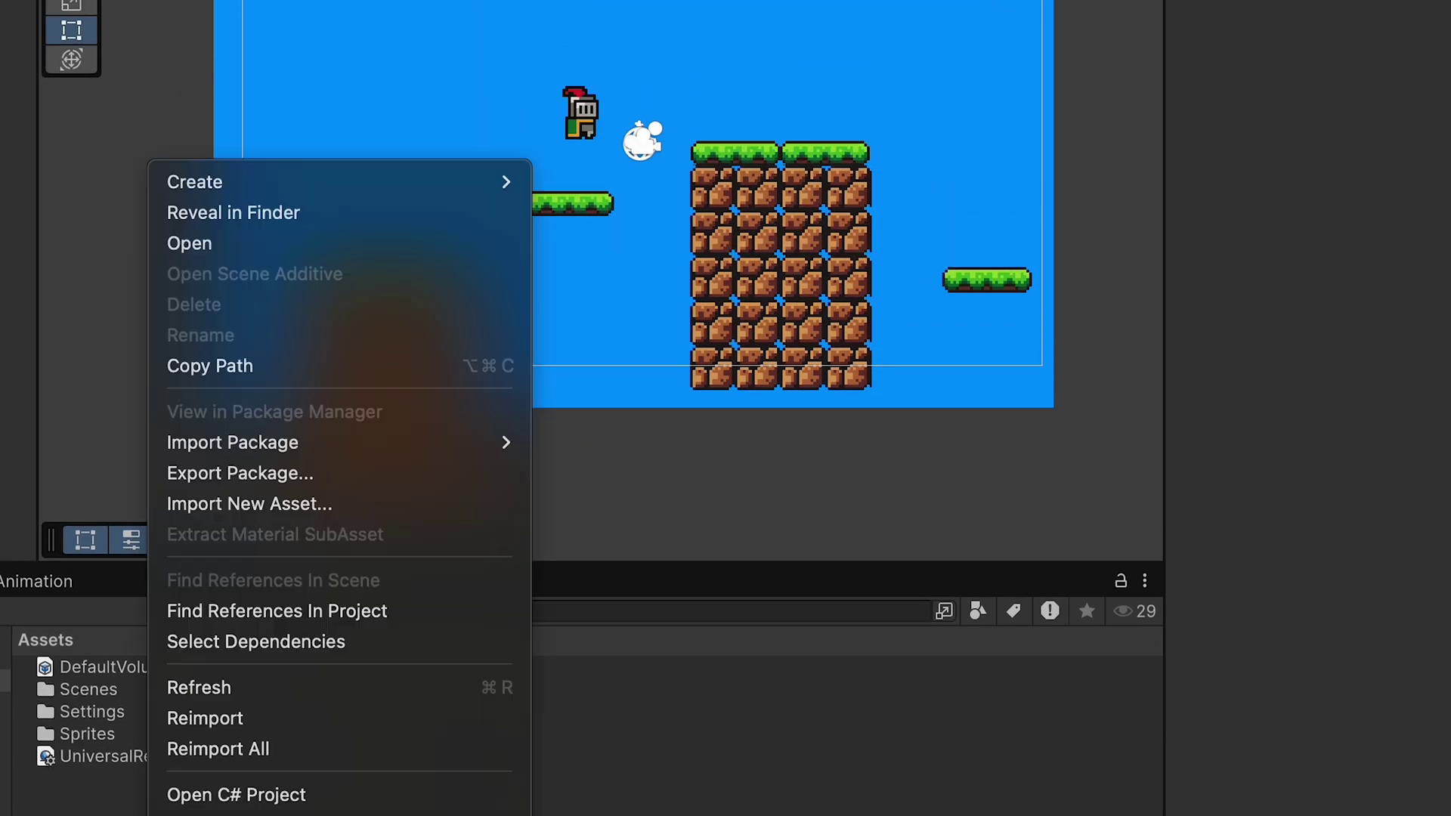
mouse_move(480, 198)
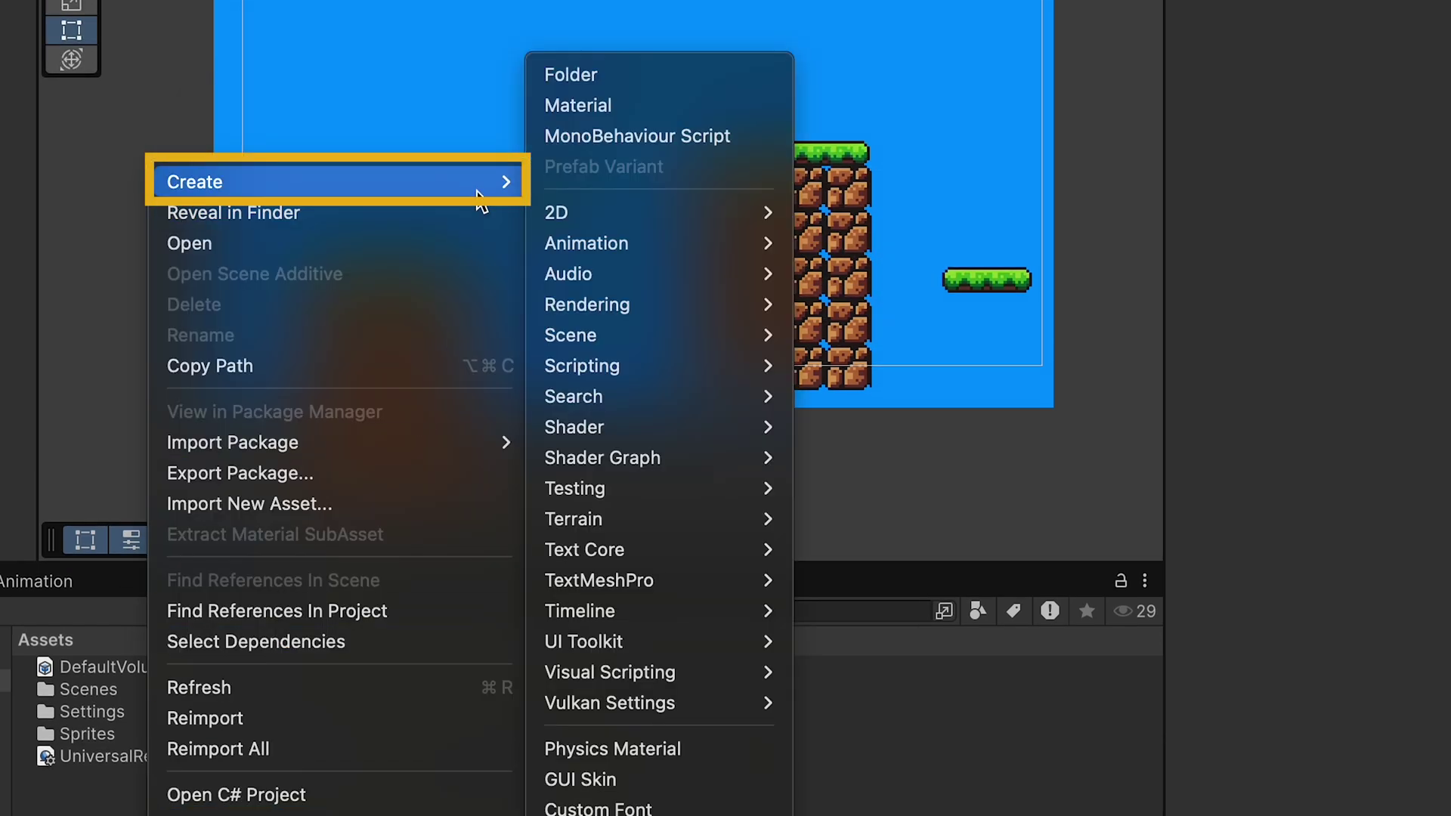
left_click(656, 74)
type("Scrip")
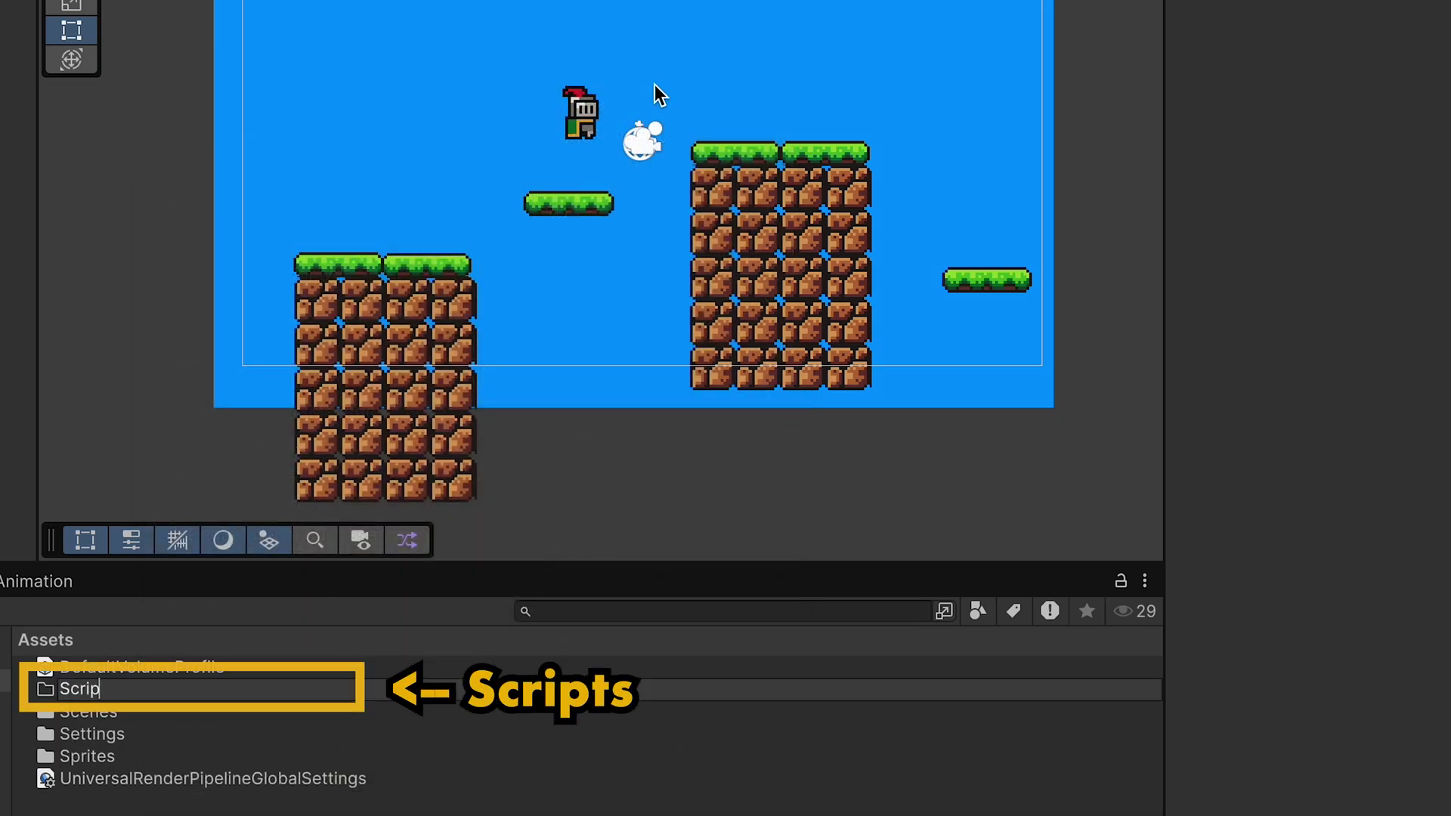
type("ts")
key("Return")
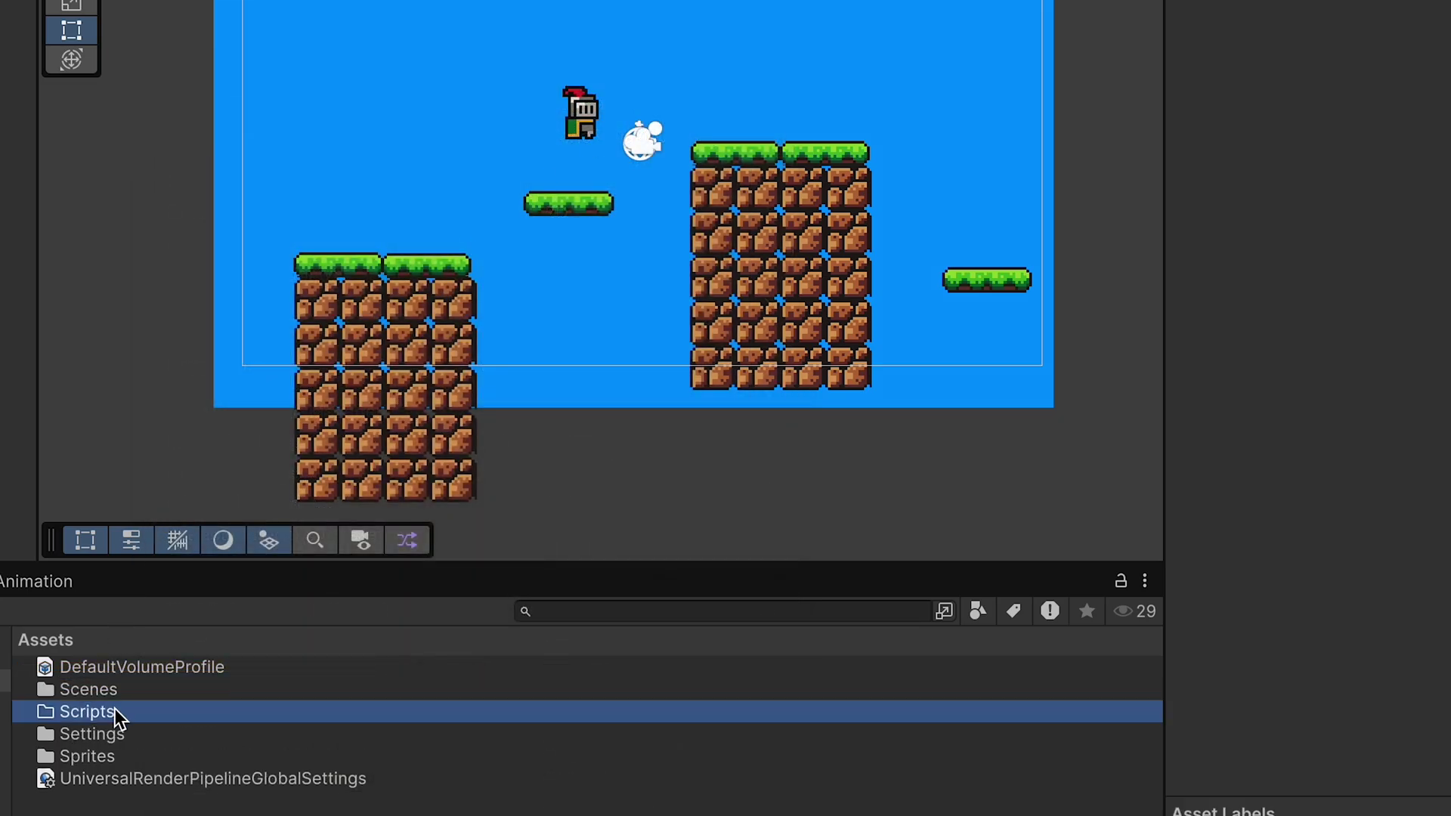
double_click(88, 712)
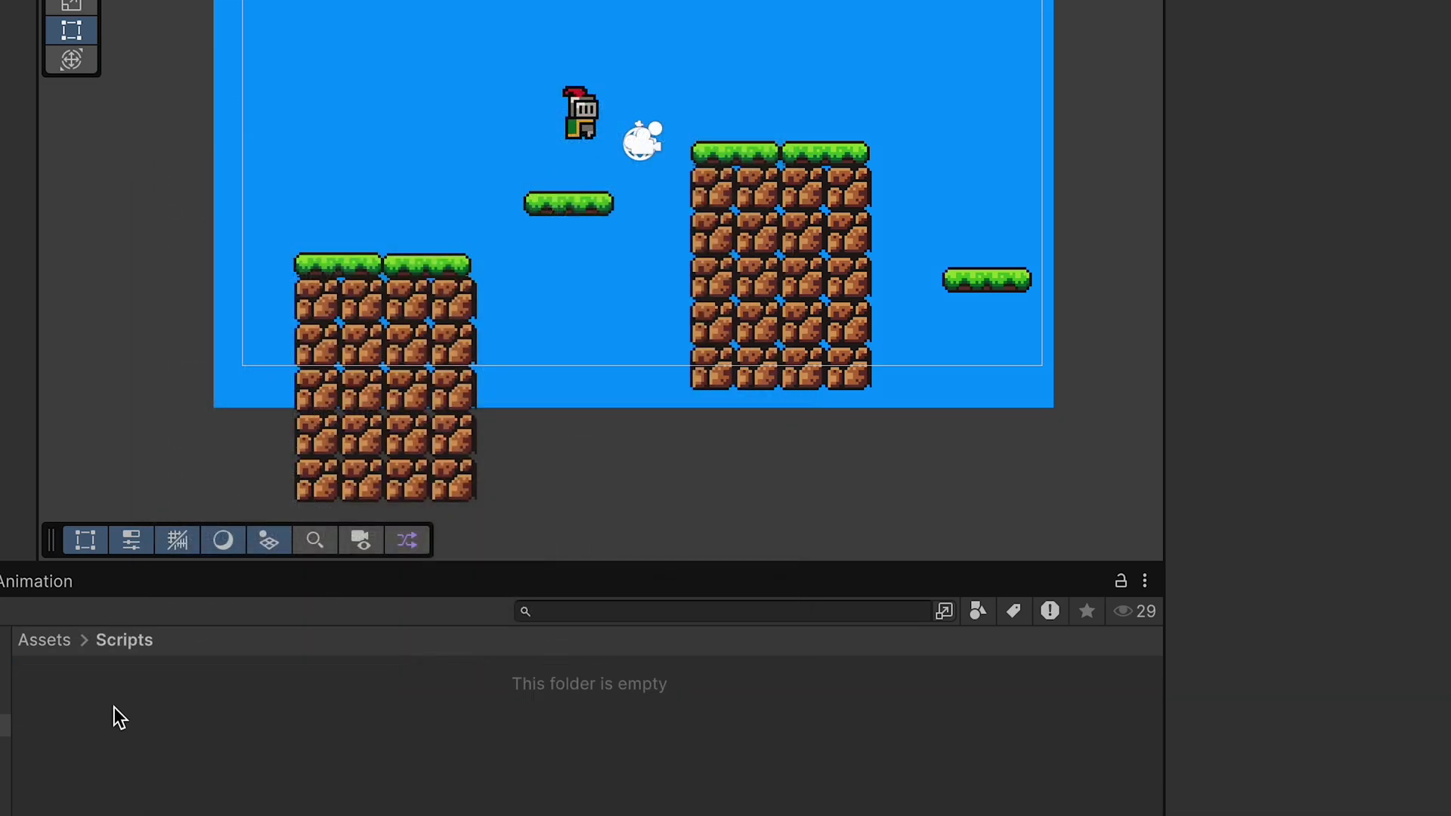
Step: Create a MonoBehaviour script named PlayerController, then collapse Capsule Collider 2D and expand Rigidbody 2D
right_click(115, 707)
mouse_move(405, 170)
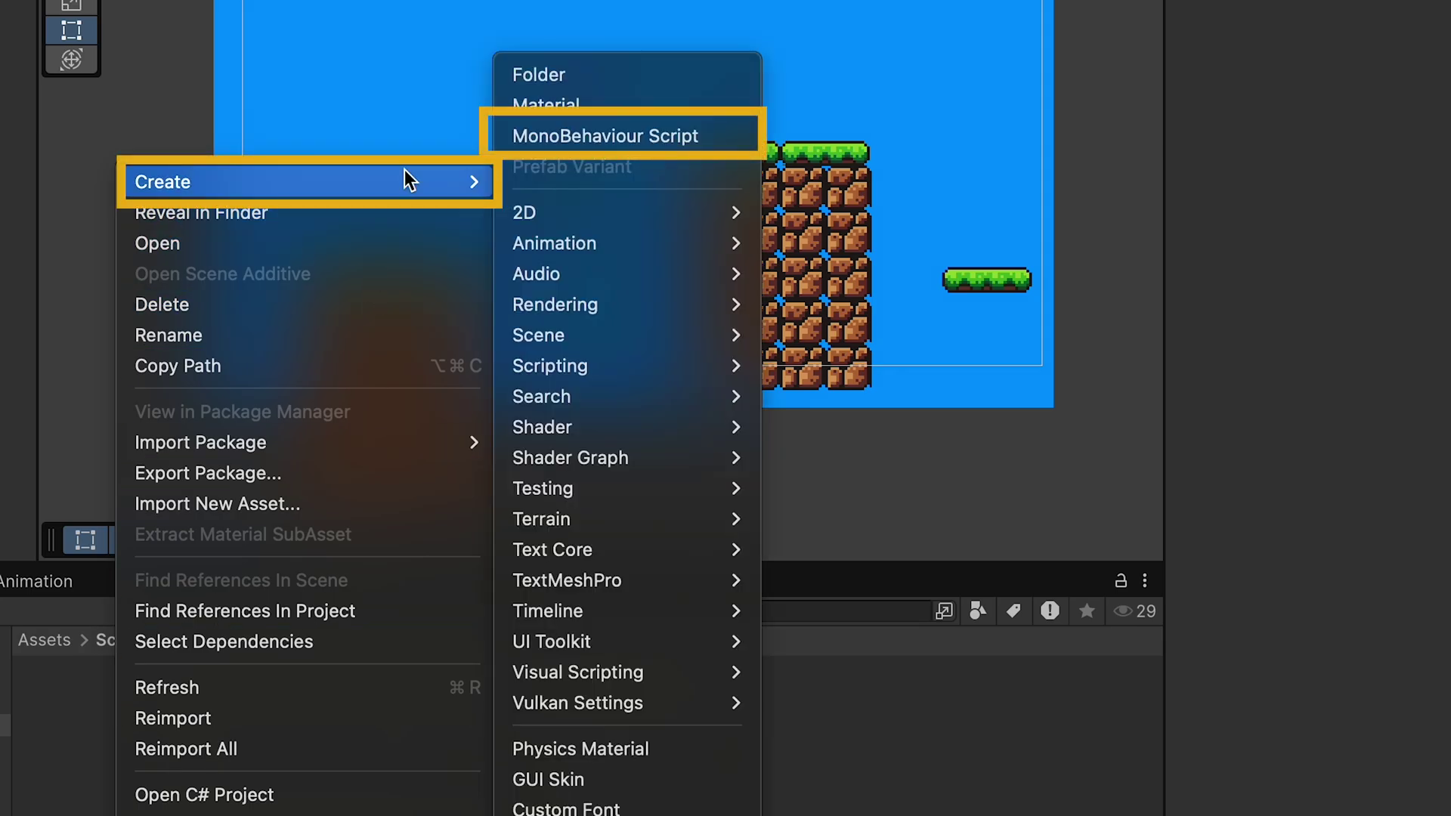
left_click(656, 134)
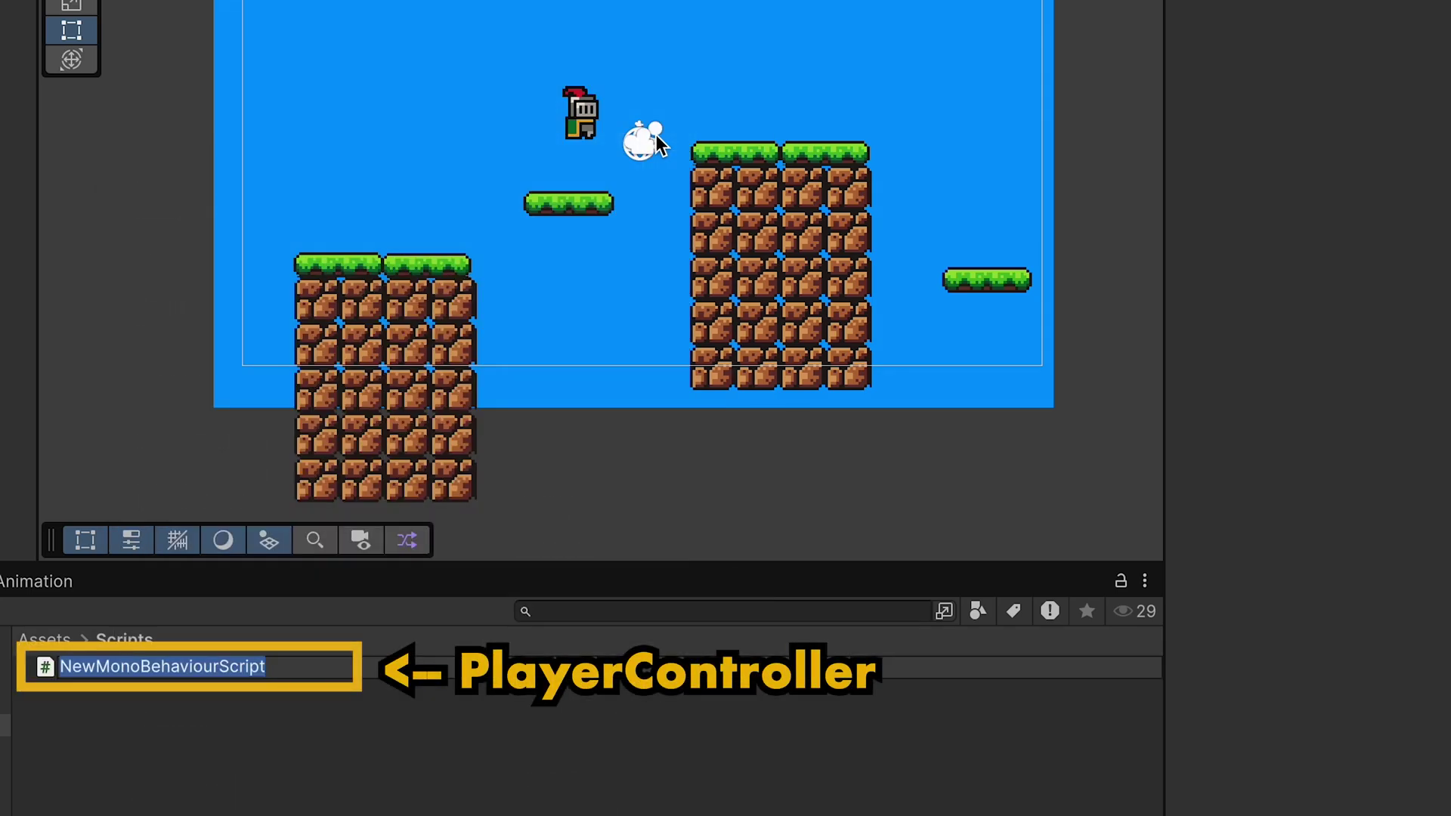
type("PlayerController")
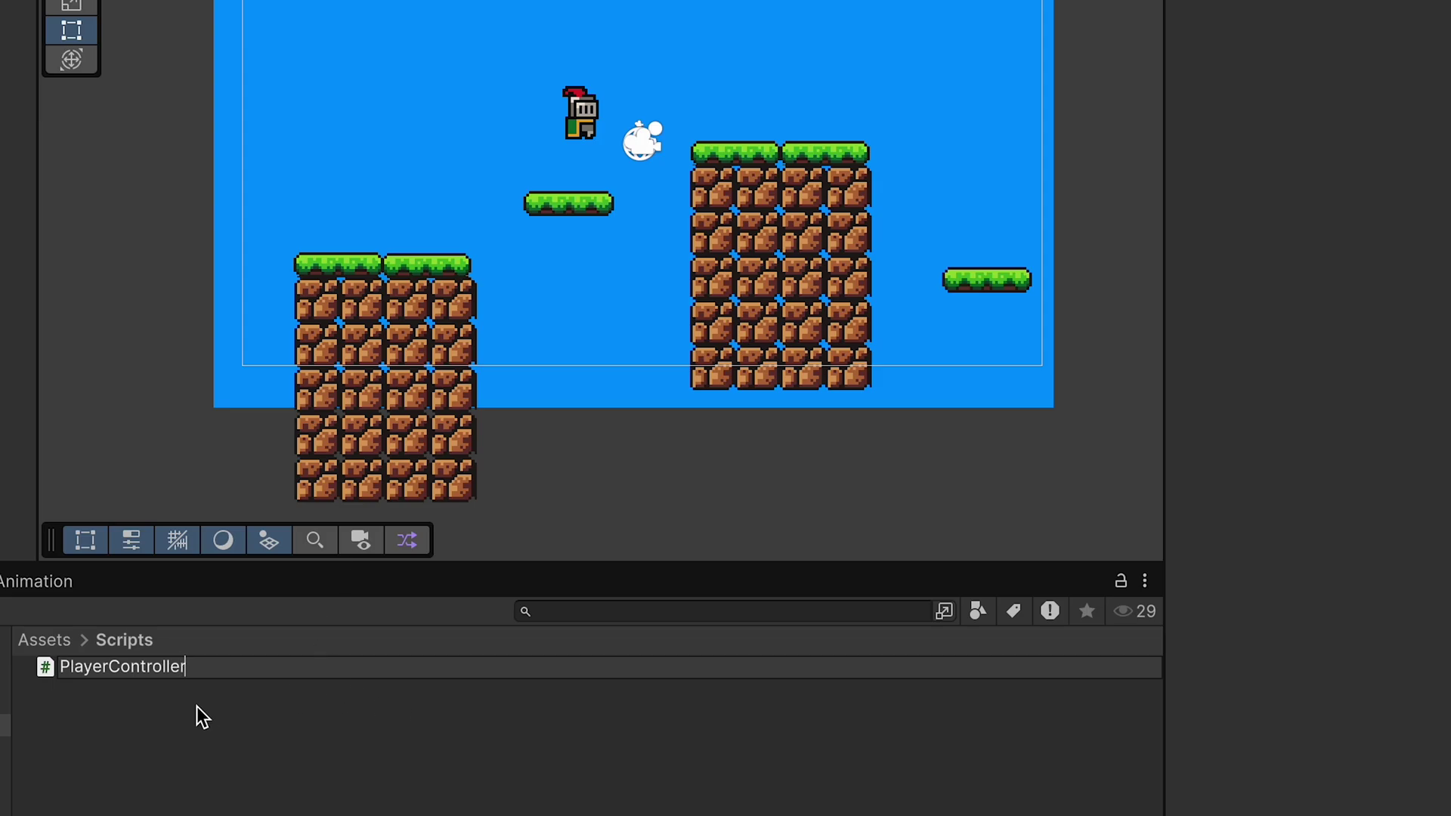
key("Return")
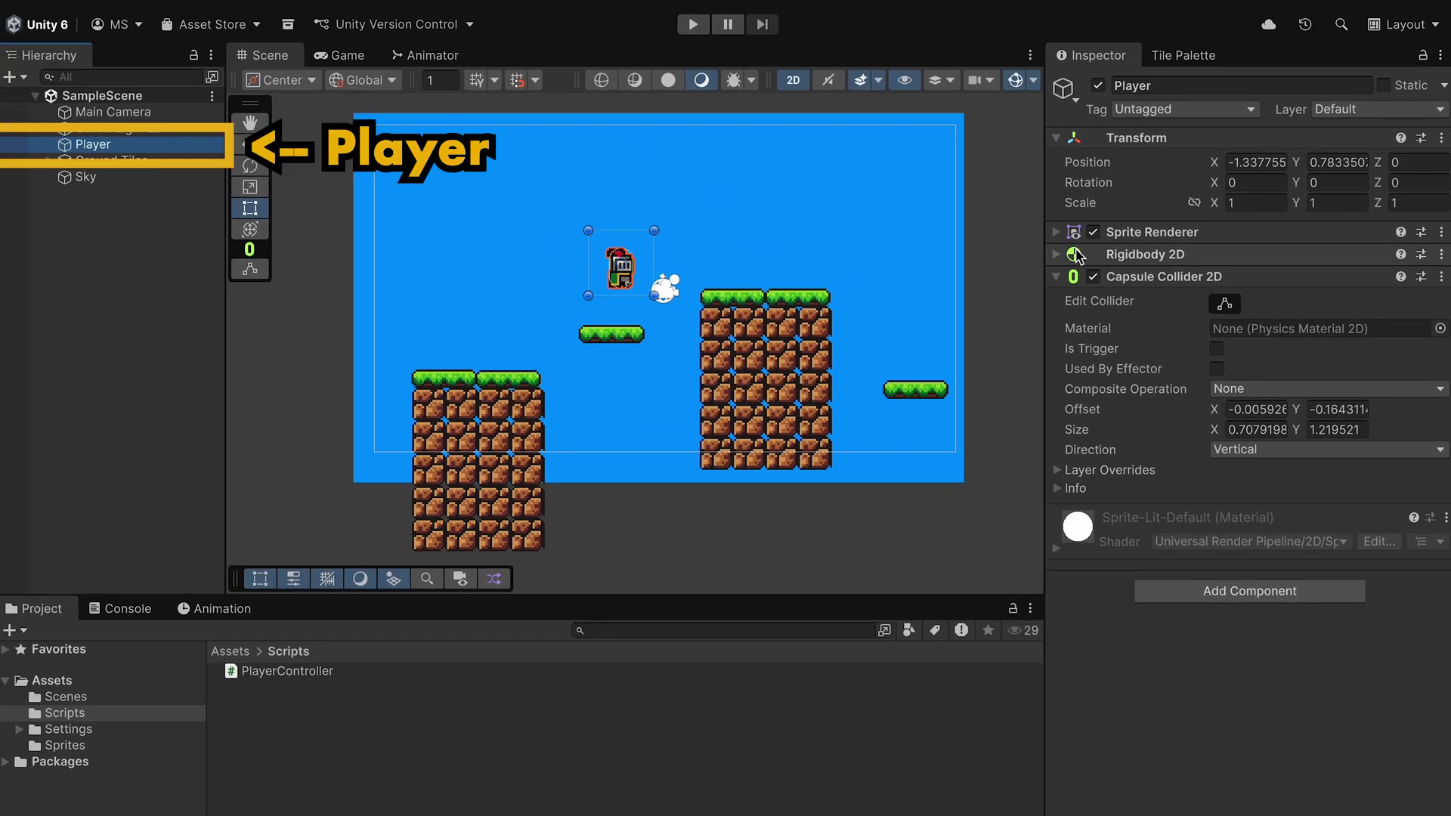
left_click(1081, 277)
left_click(1081, 254)
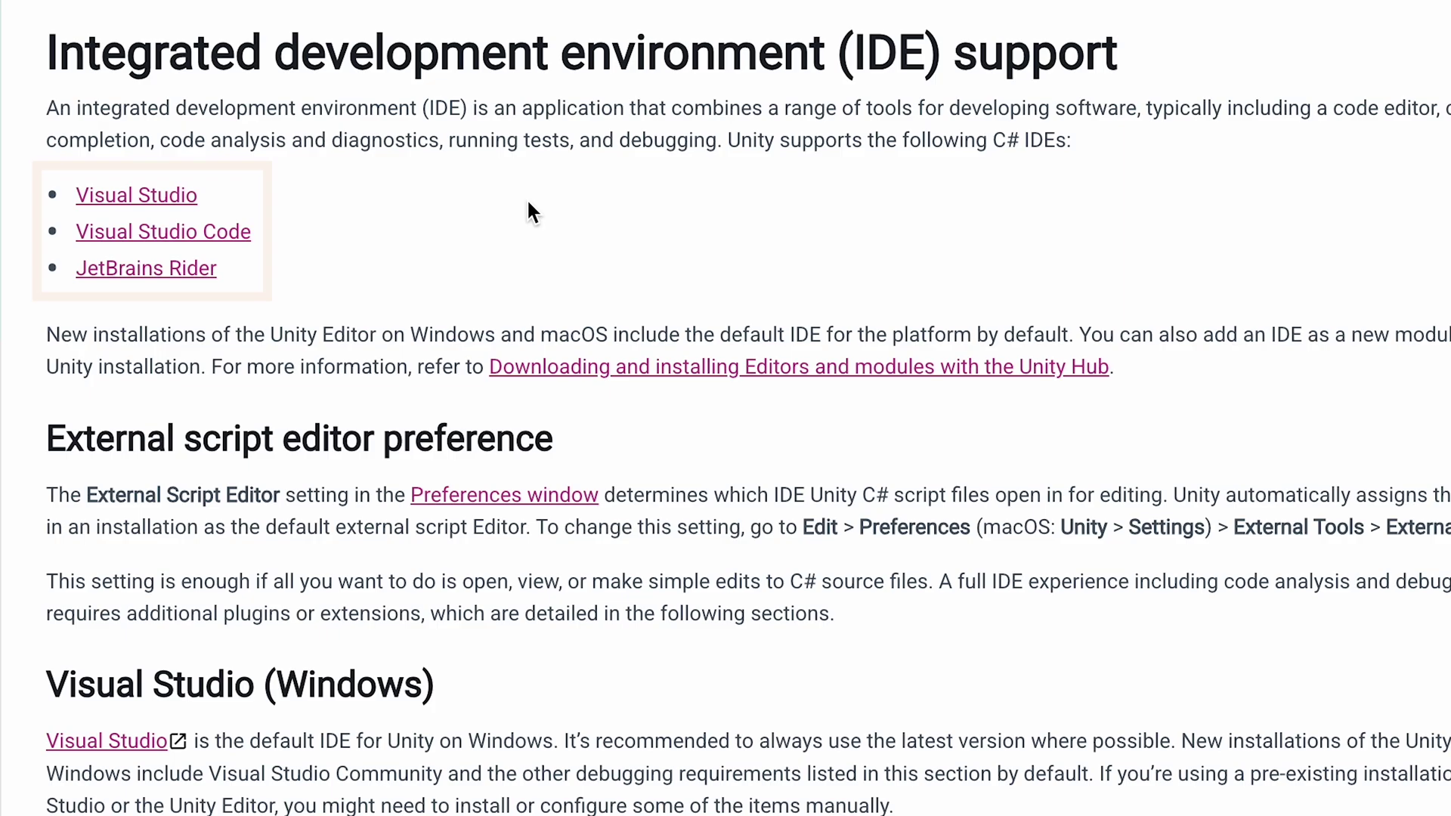
Step: Scroll to Visual Studio (Windows) and follow the link to the Visual Studio downloads page
scroll(528, 198, "down", 3)
scroll(526, 198, "down", 1)
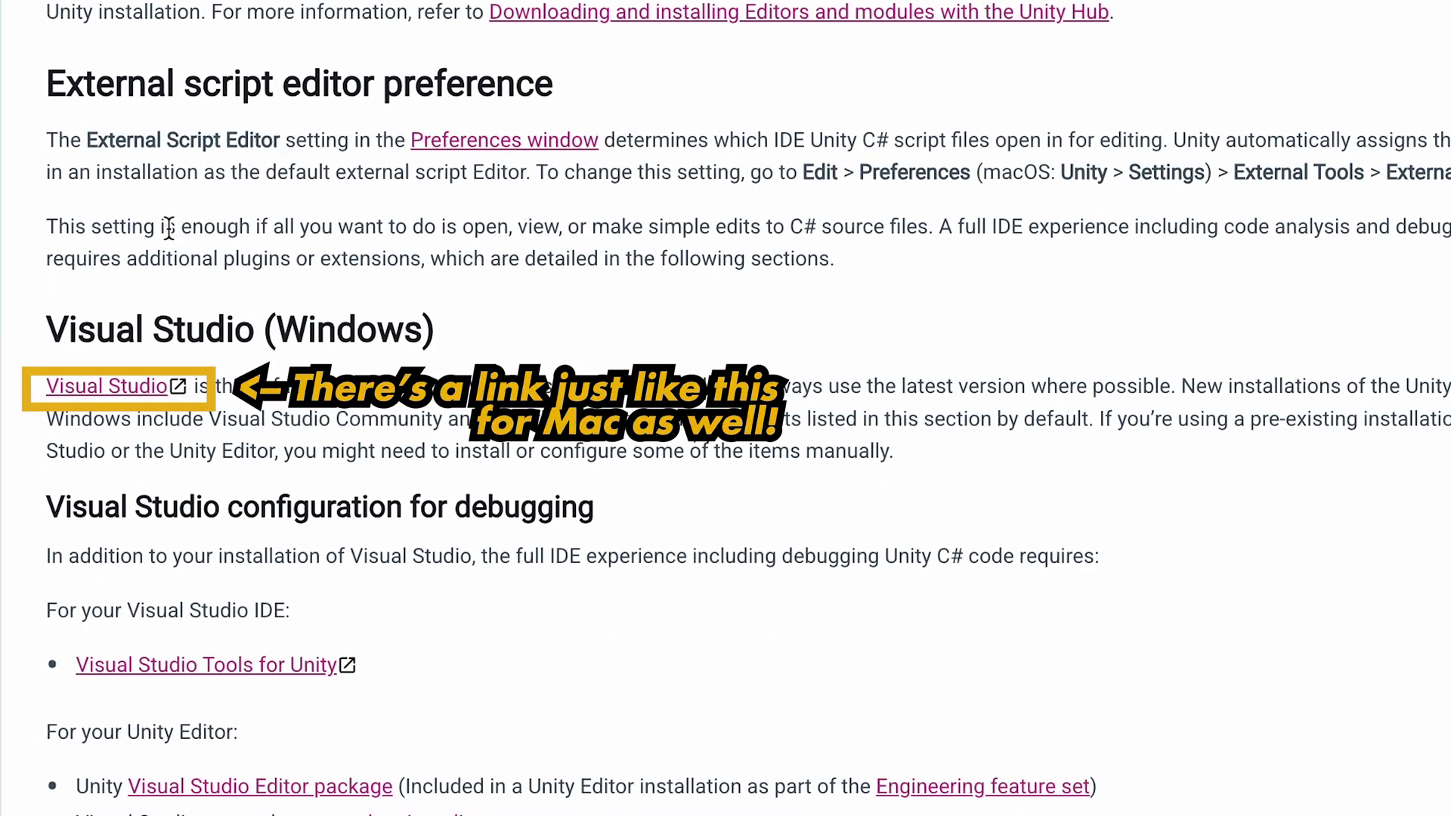
left_click(115, 387)
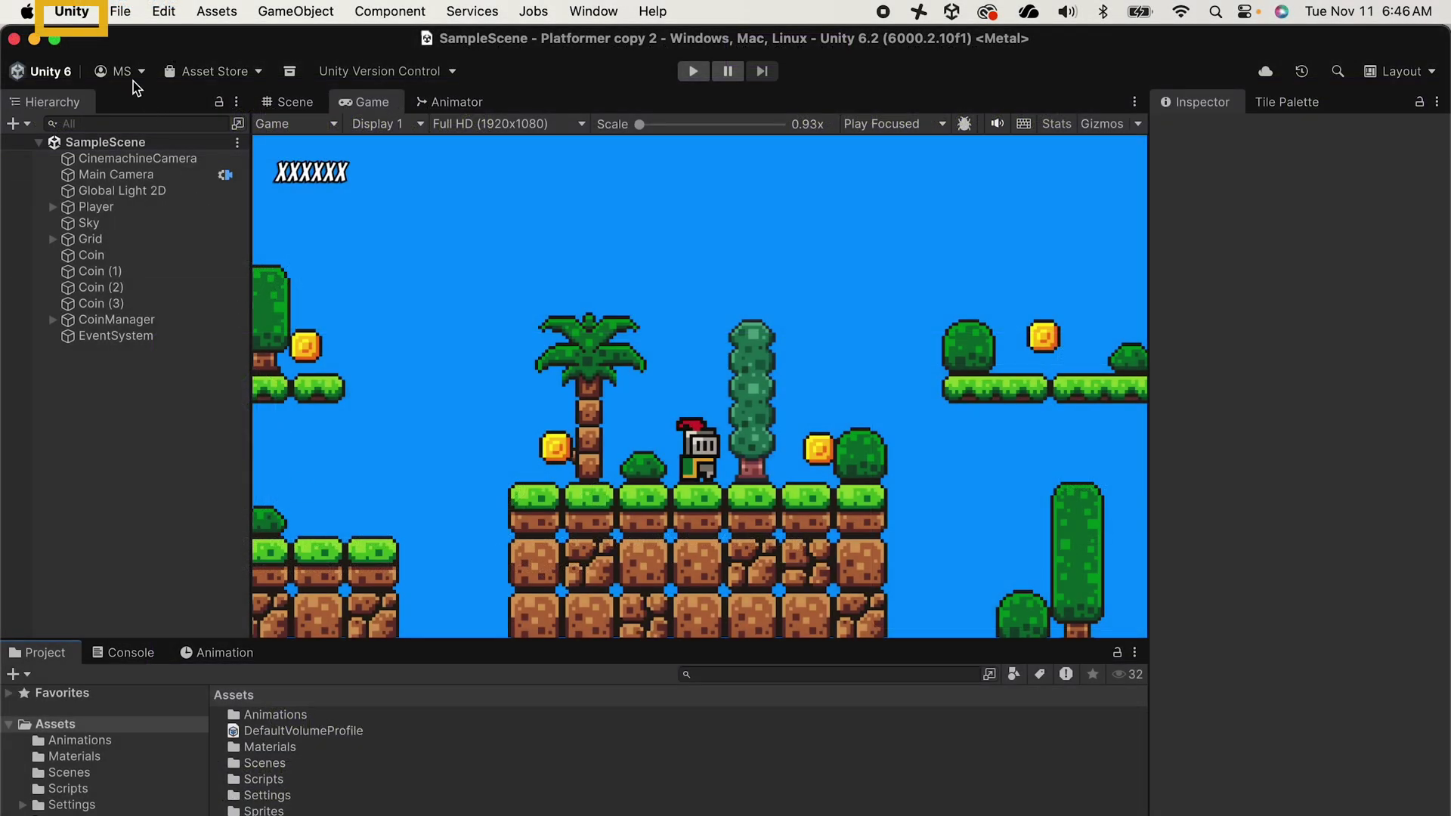
Step: In Unity Settings > External Tools, pick Browse... from the External Script Editor dropdown
left_click(80, 12)
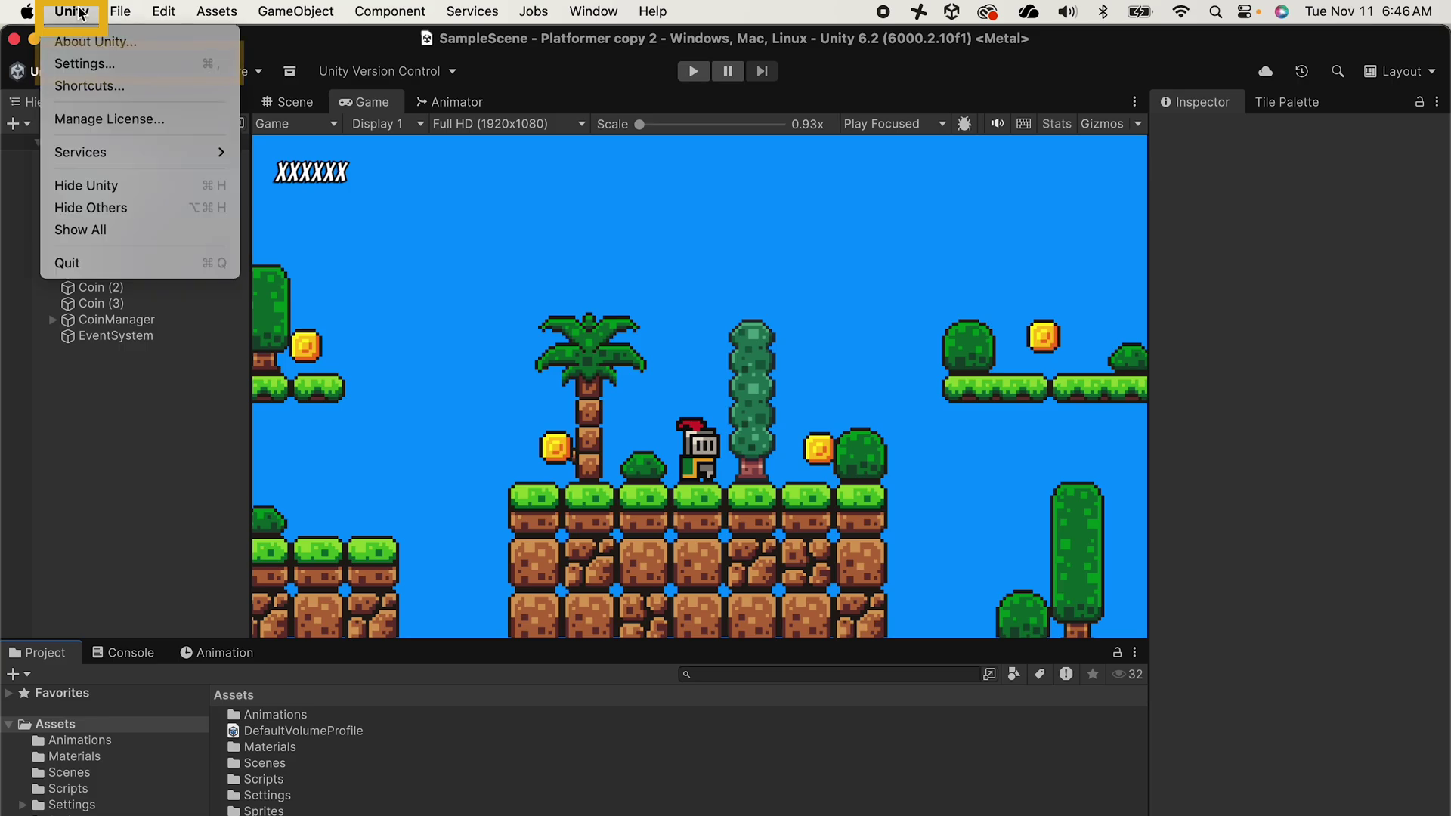
left_click(76, 66)
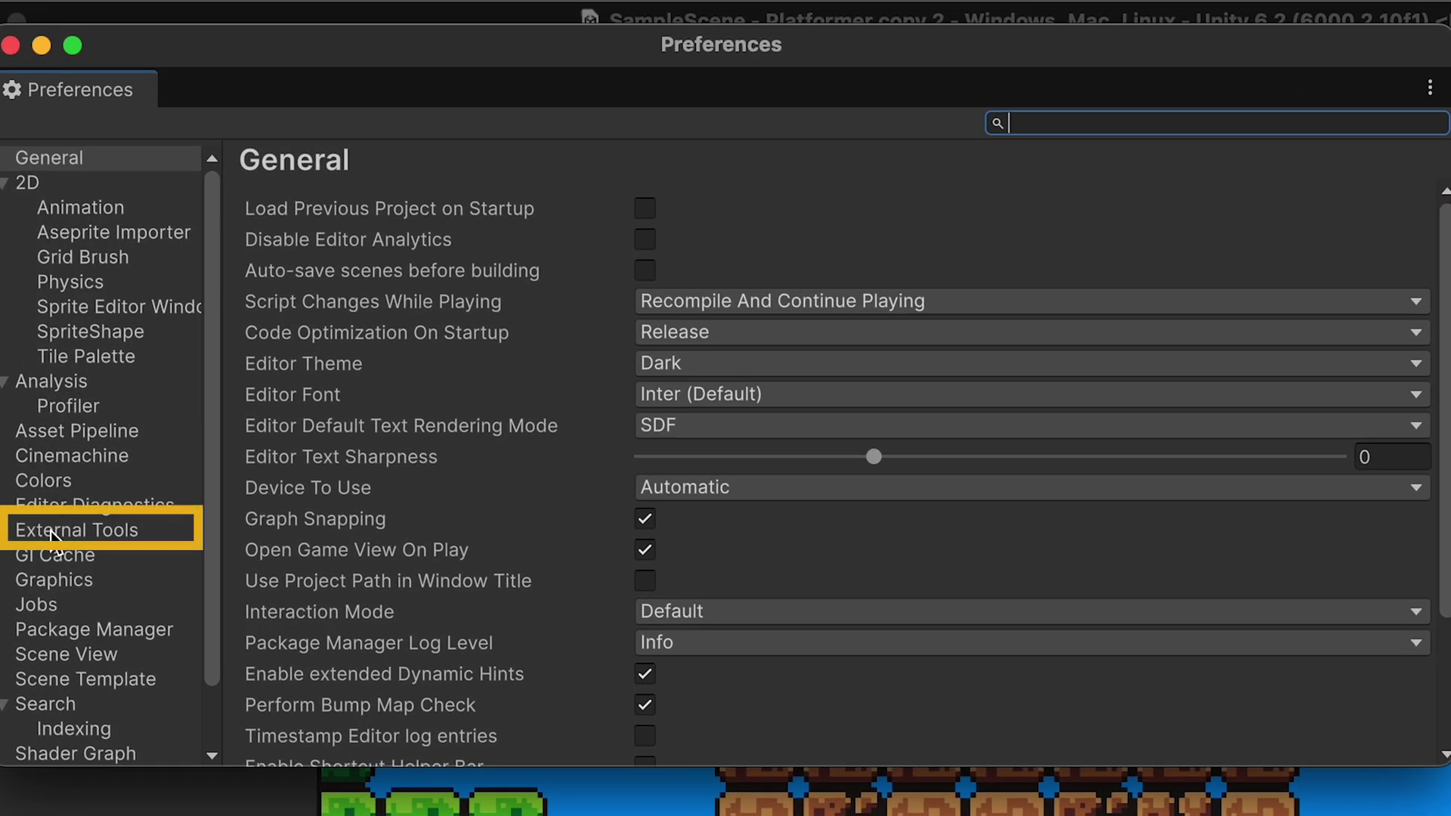
left_click(51, 532)
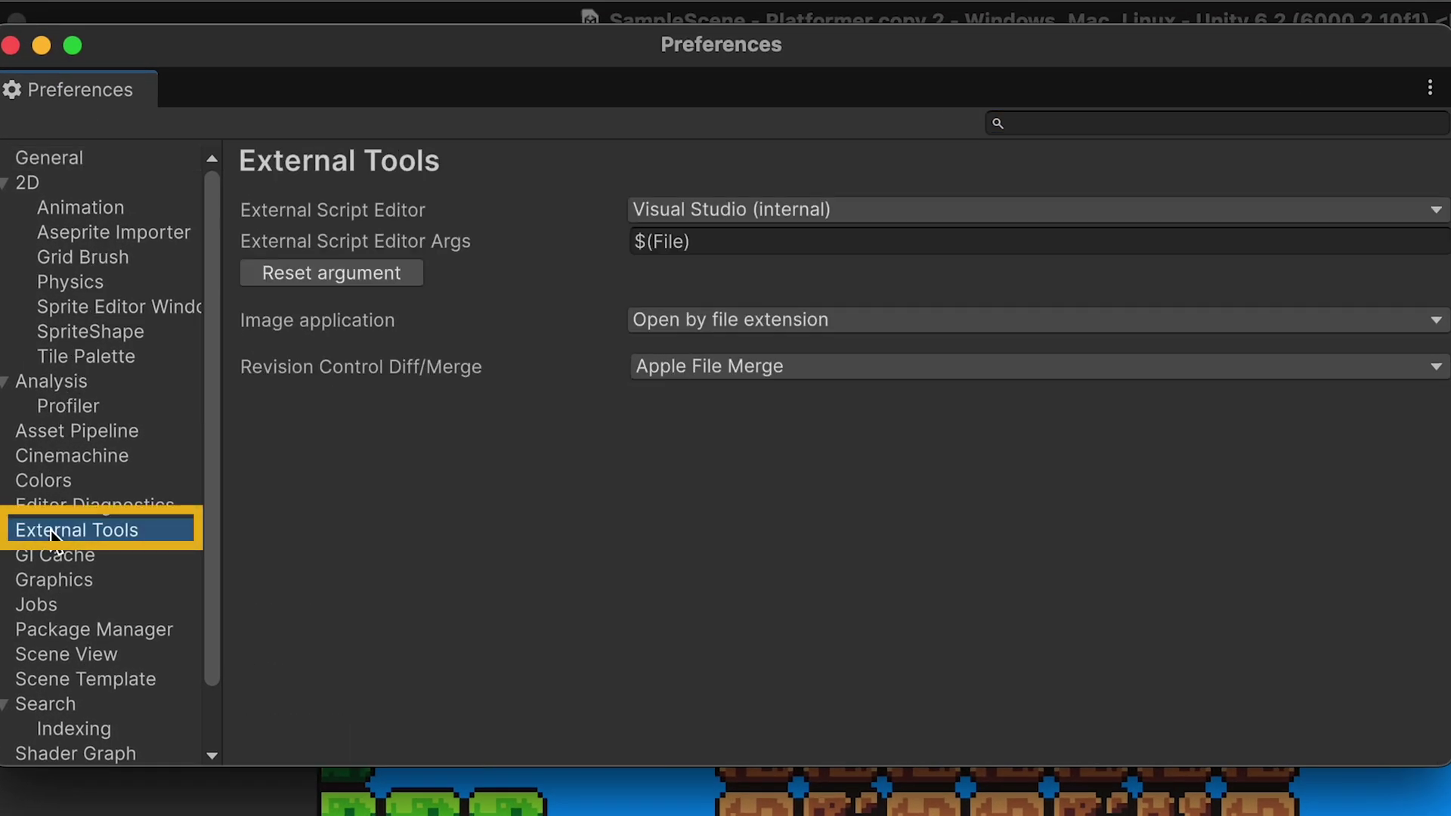
left_click(754, 212)
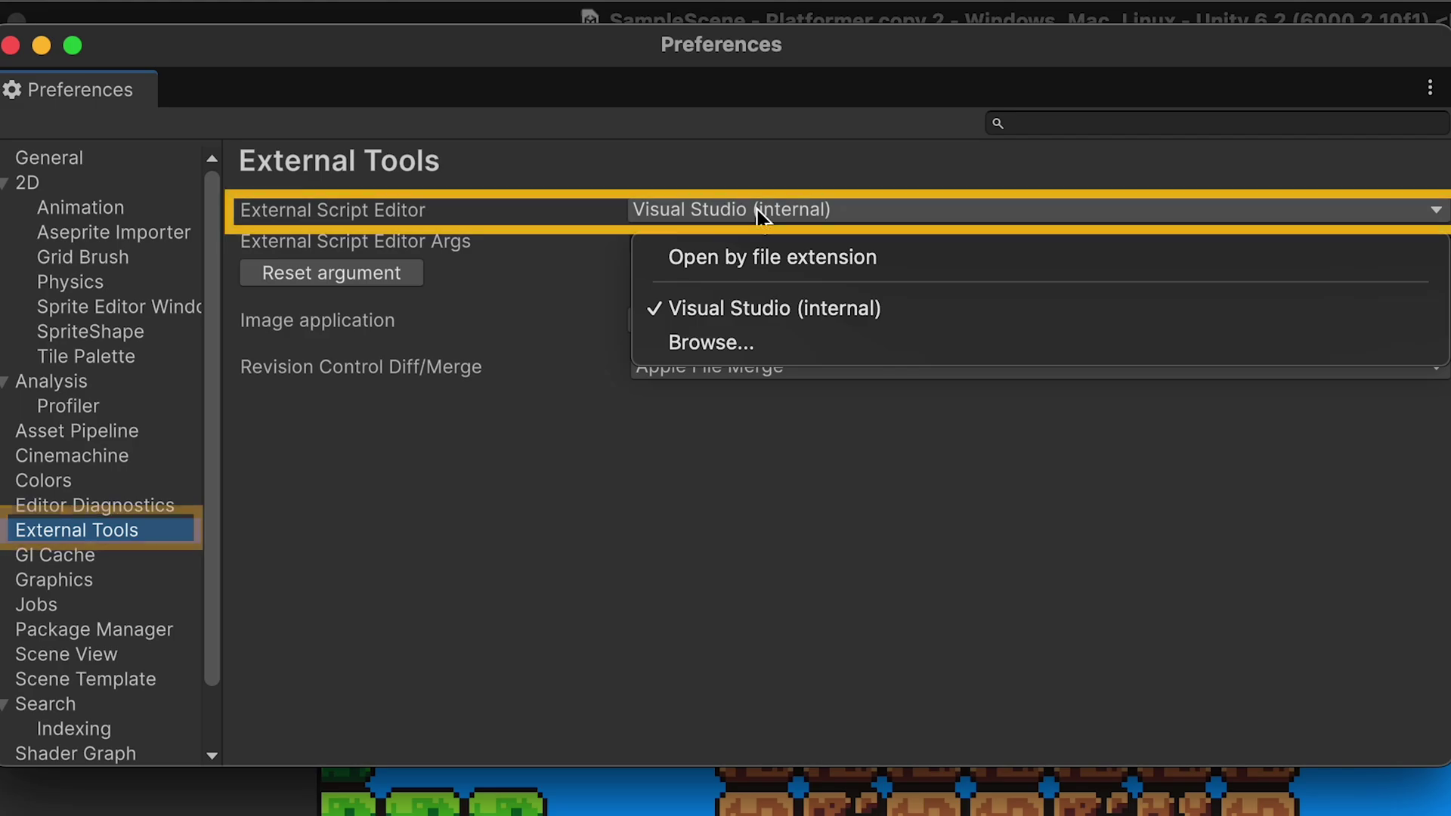
left_click(730, 344)
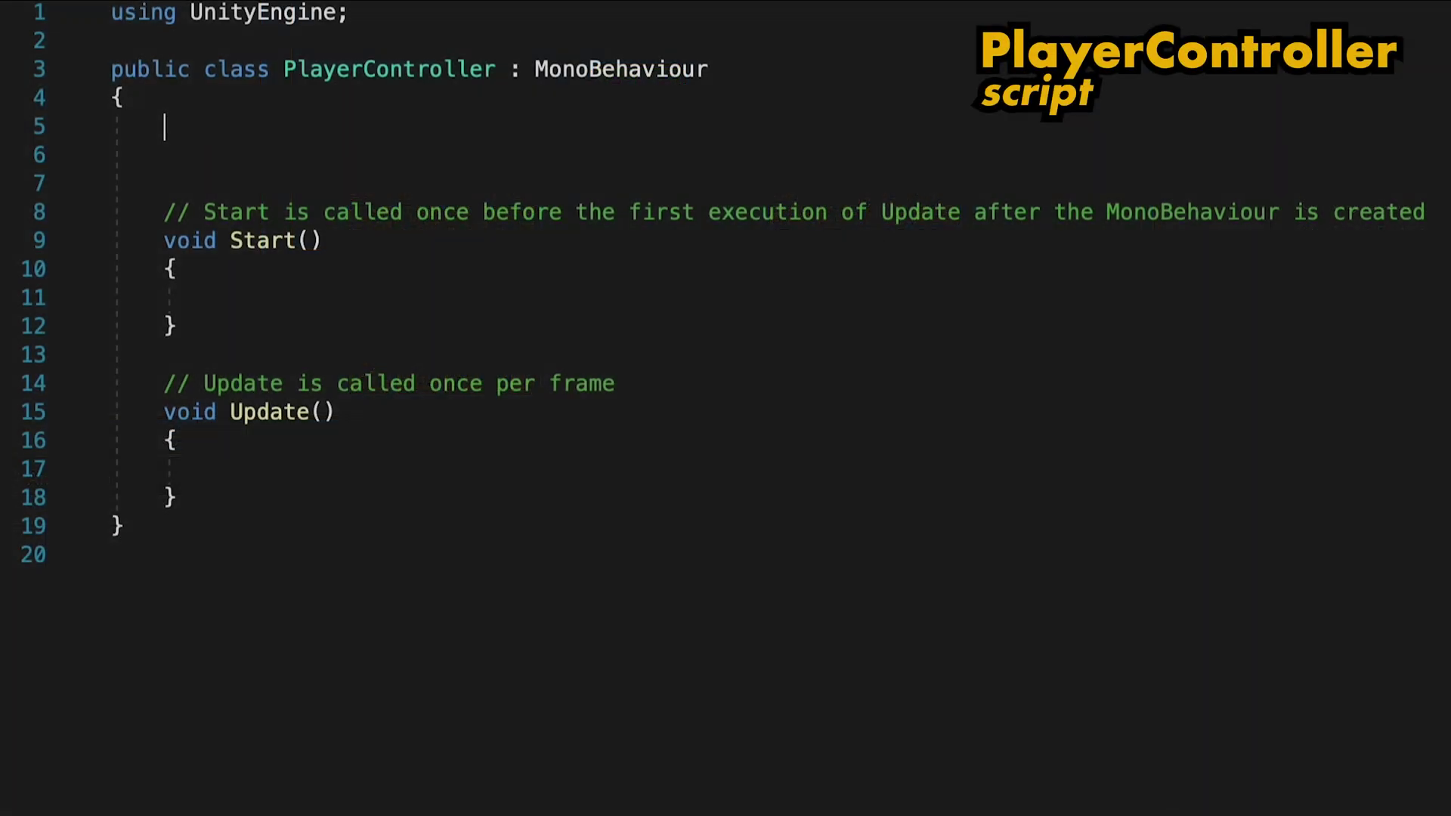
Step: Type 'public Rigidbody2D rb;' inside the PlayerController class
type("public R")
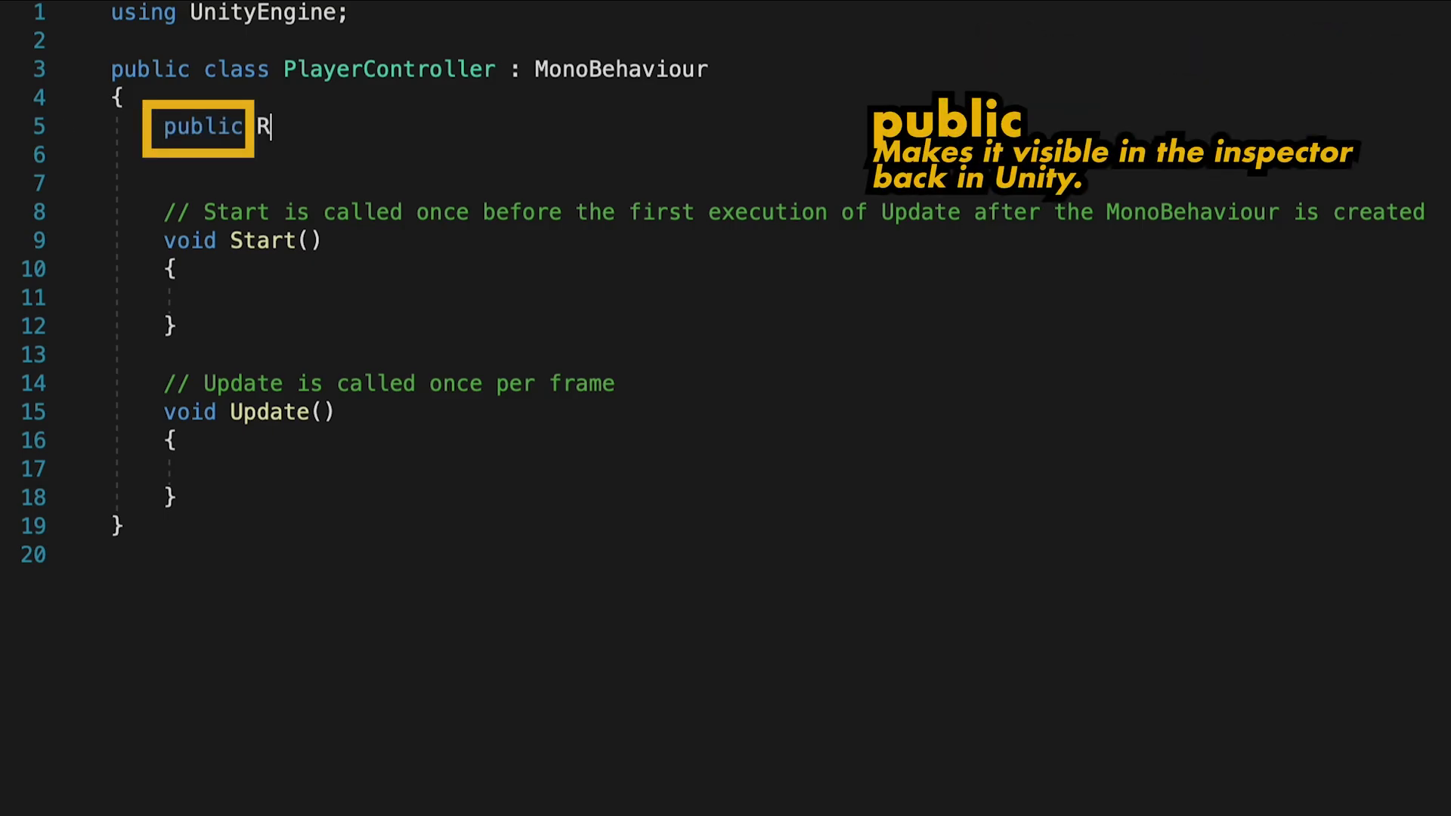
type("igidbody2D ")
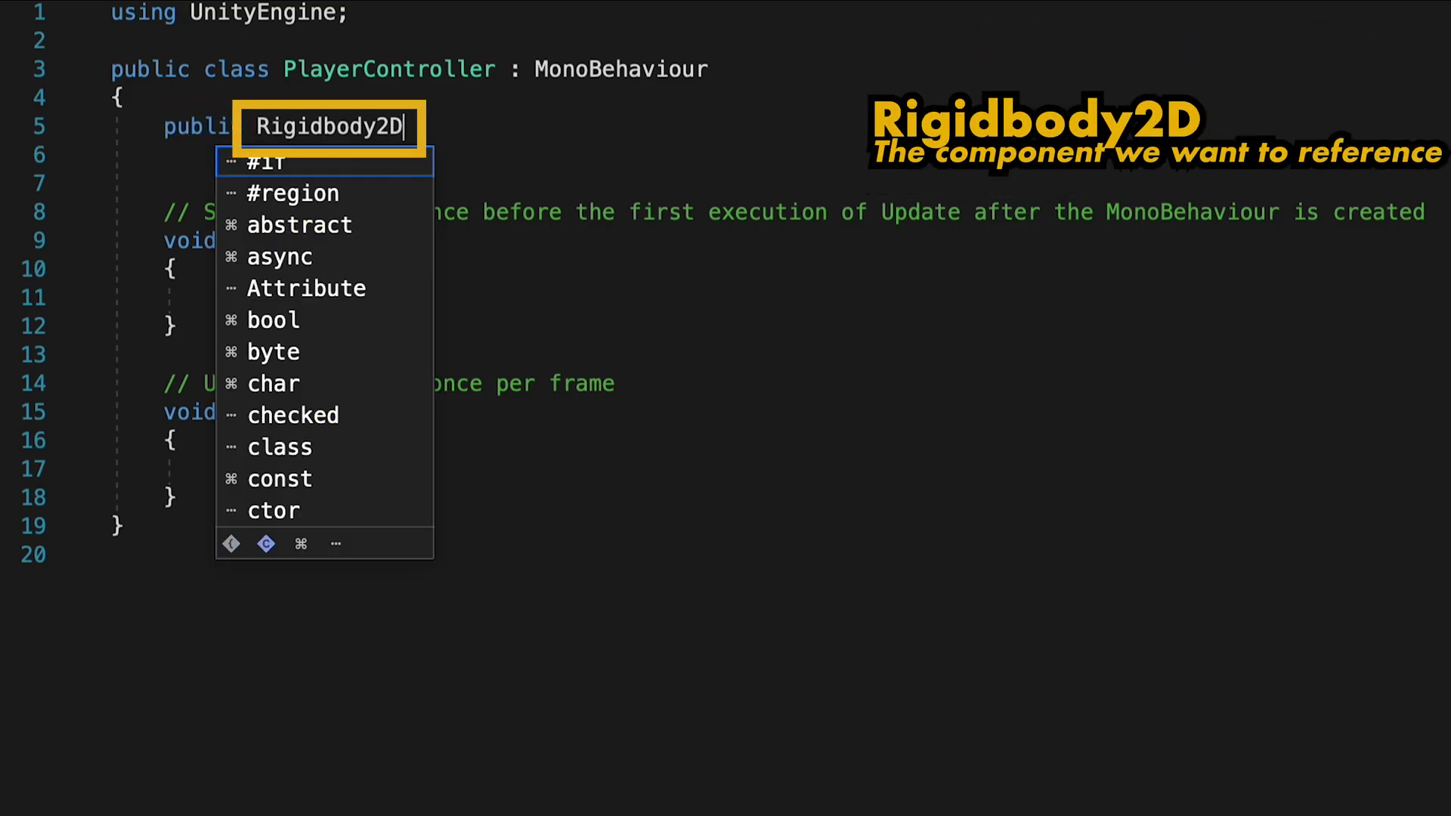
type("rb;")
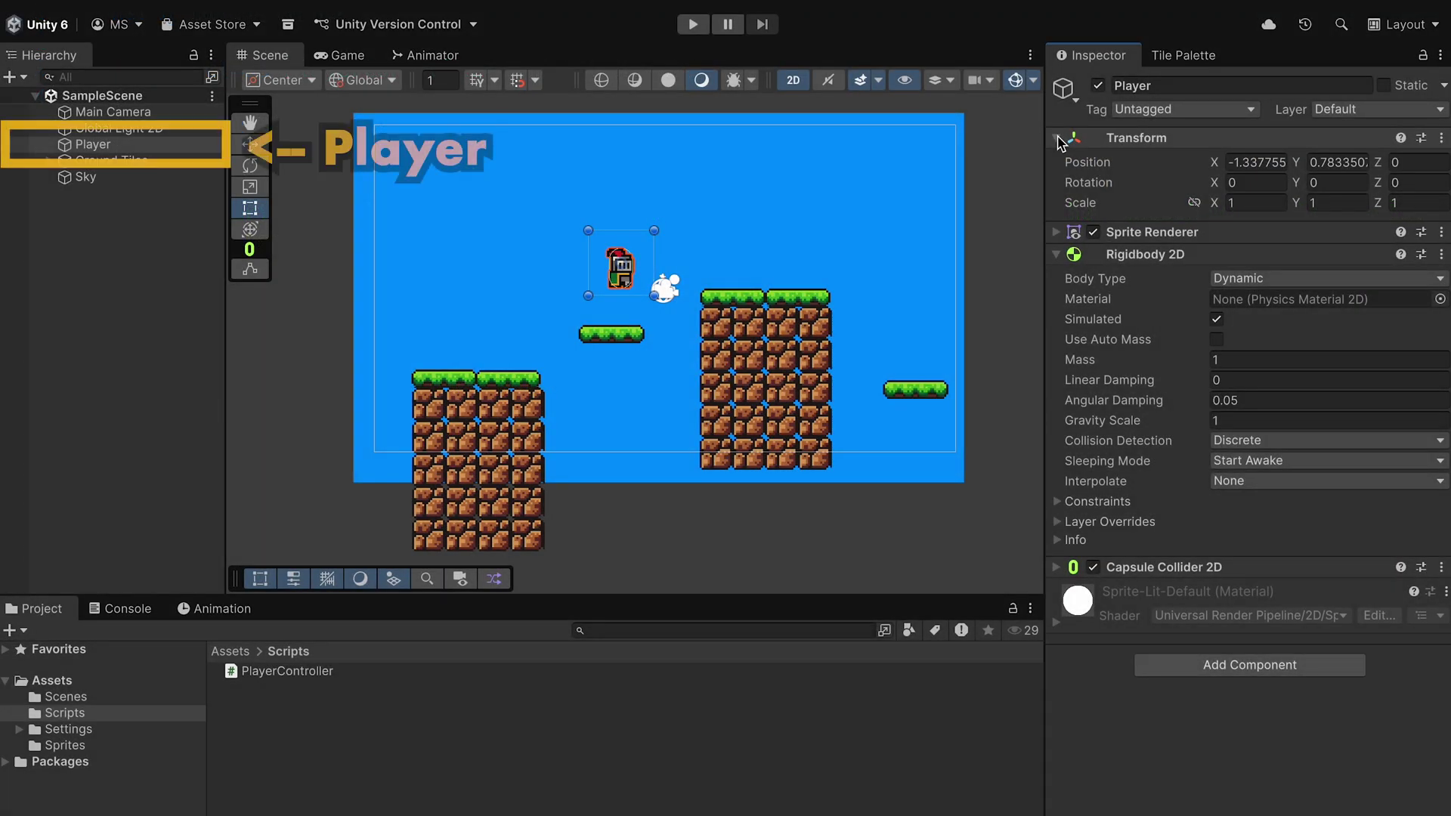
Step: Add the Player Controller component to Player and assign its Rigidbody 2D to the Rb field
left_click(1056, 138)
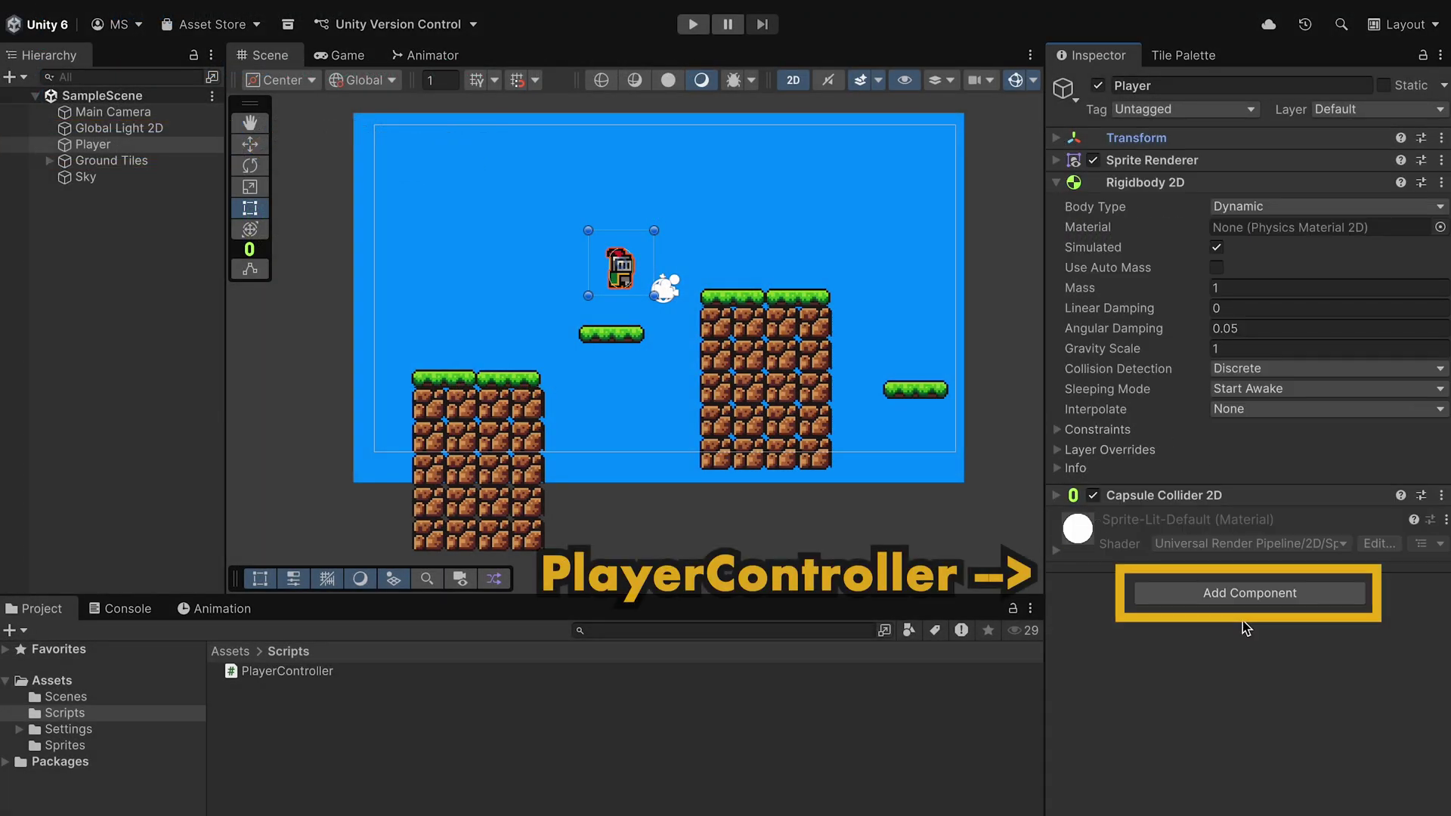
left_click(1239, 597)
type("player")
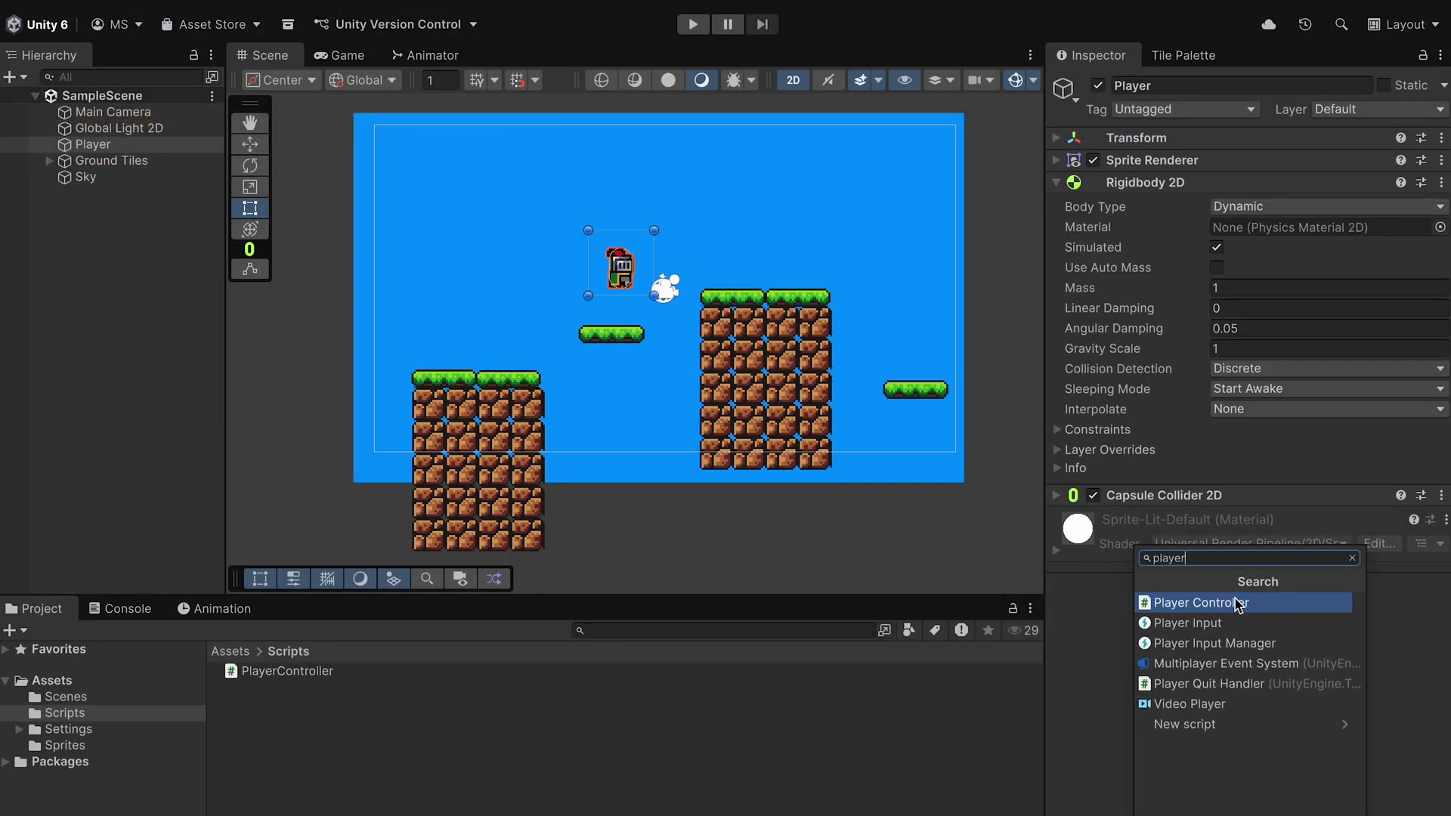
left_click(1238, 604)
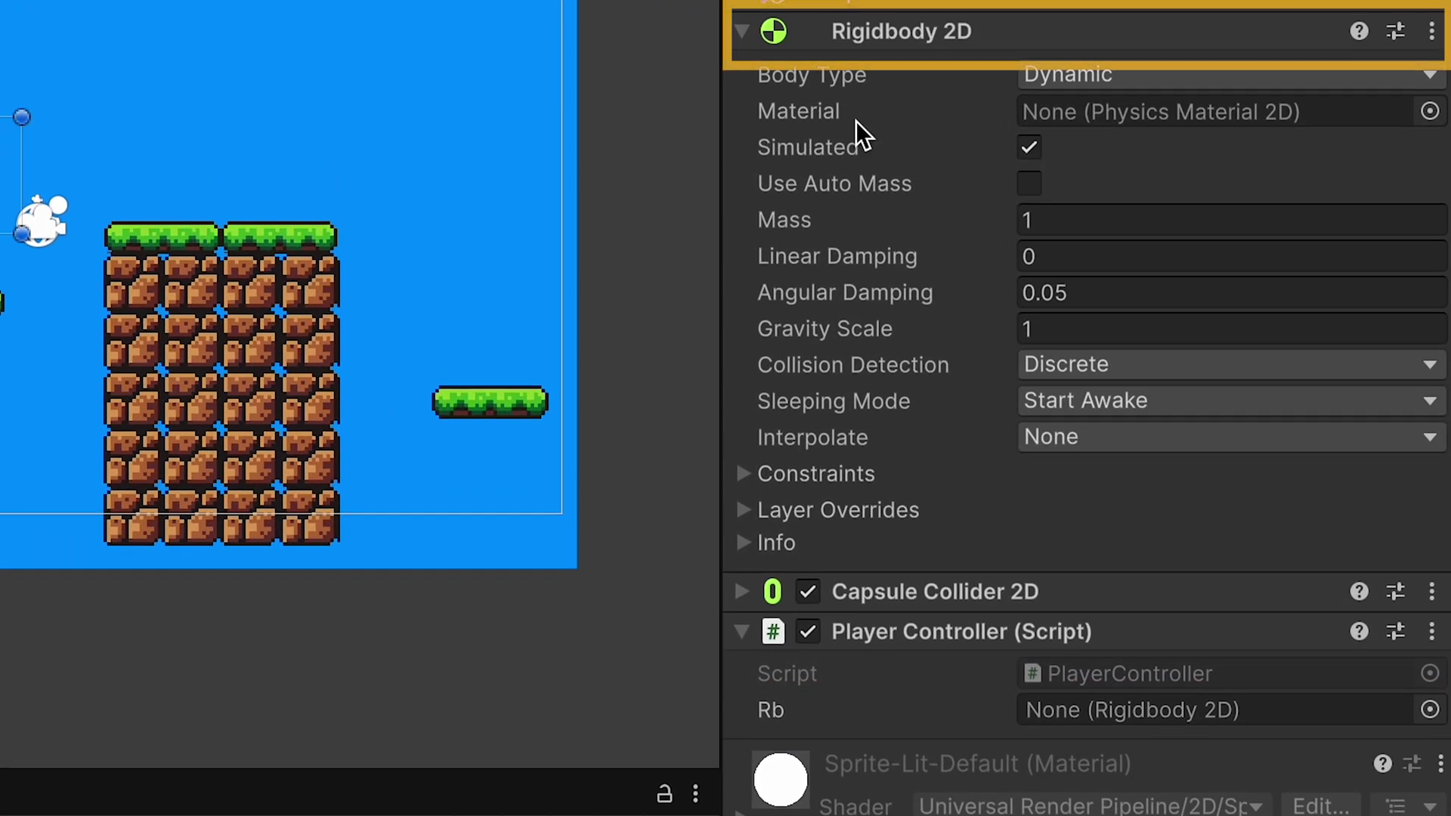
left_click_drag(858, 23, 1079, 702)
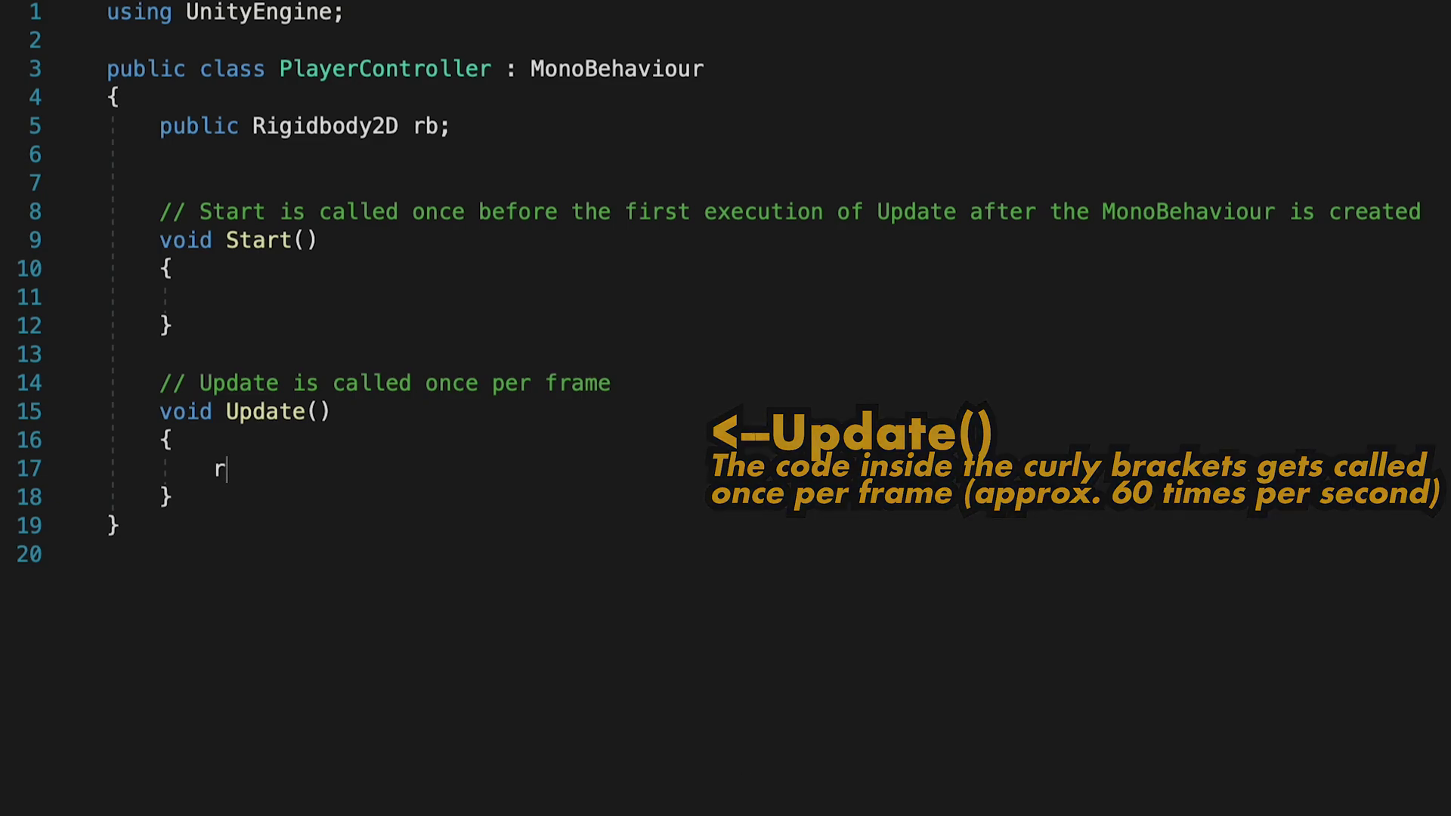
Step: Write 'rb.linearVelocity = new Vector2(1, 0);' inside Update using completions
type("b")
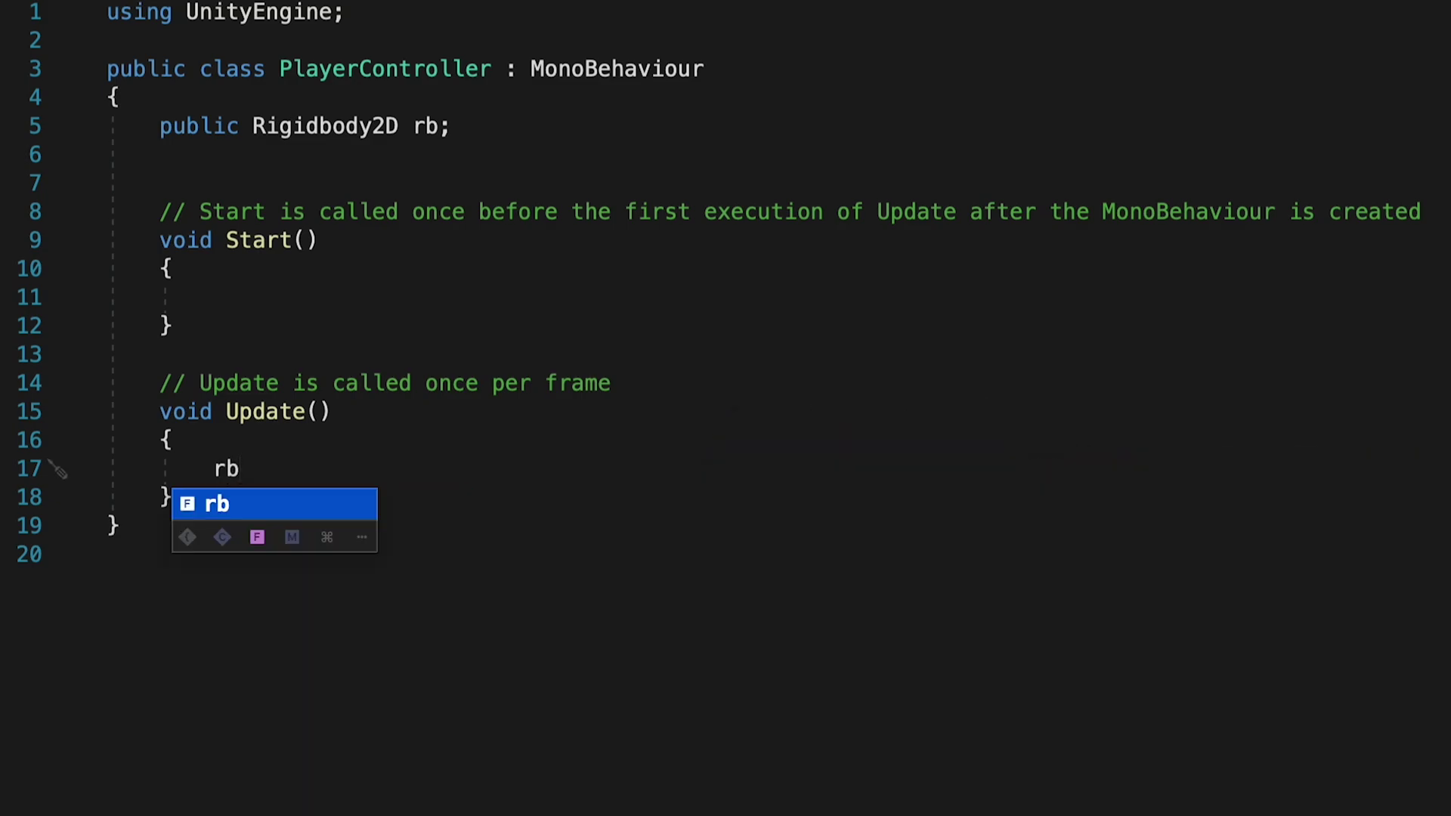
type(".linearVelocity =")
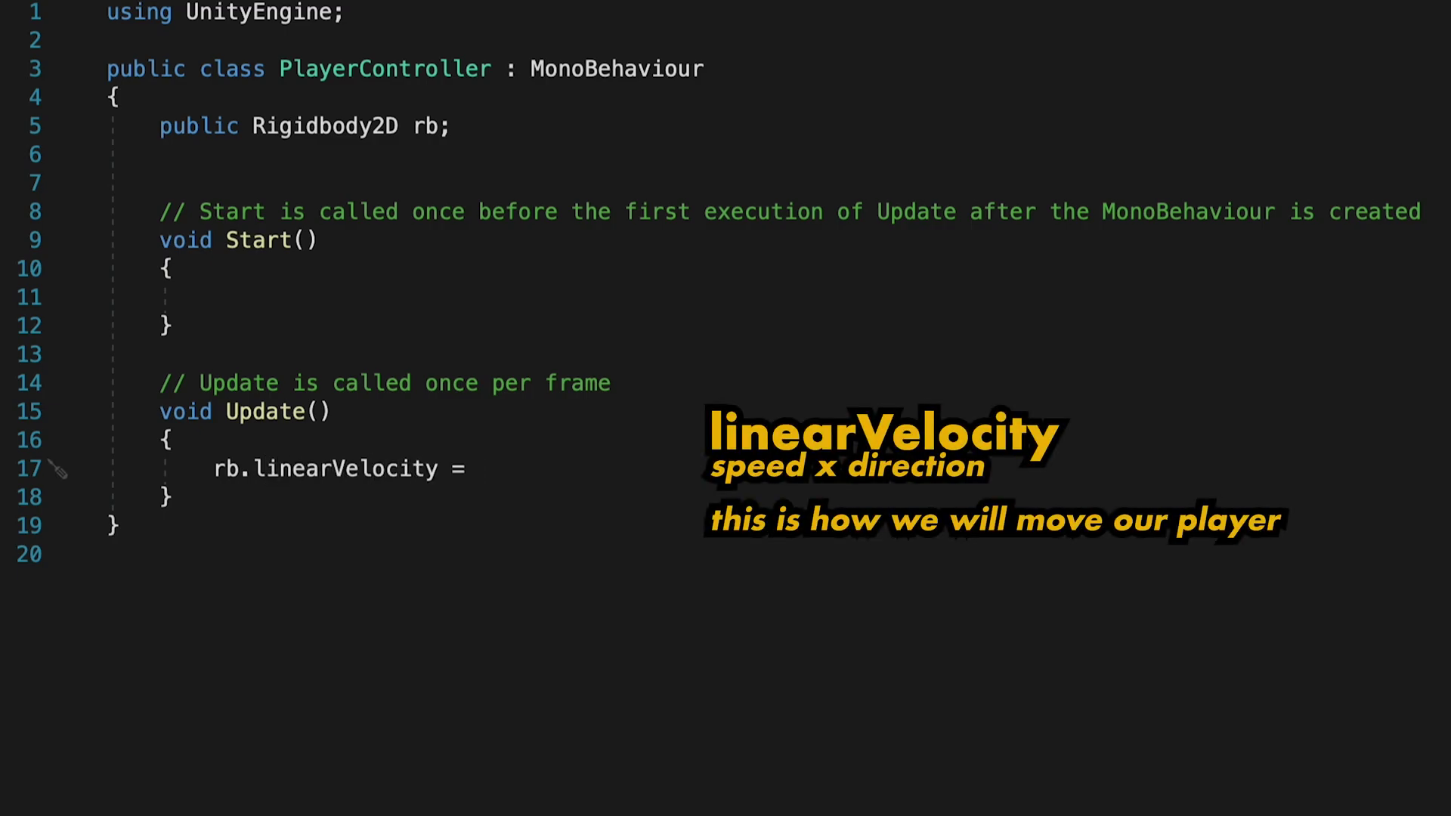
type("ew Vecto")
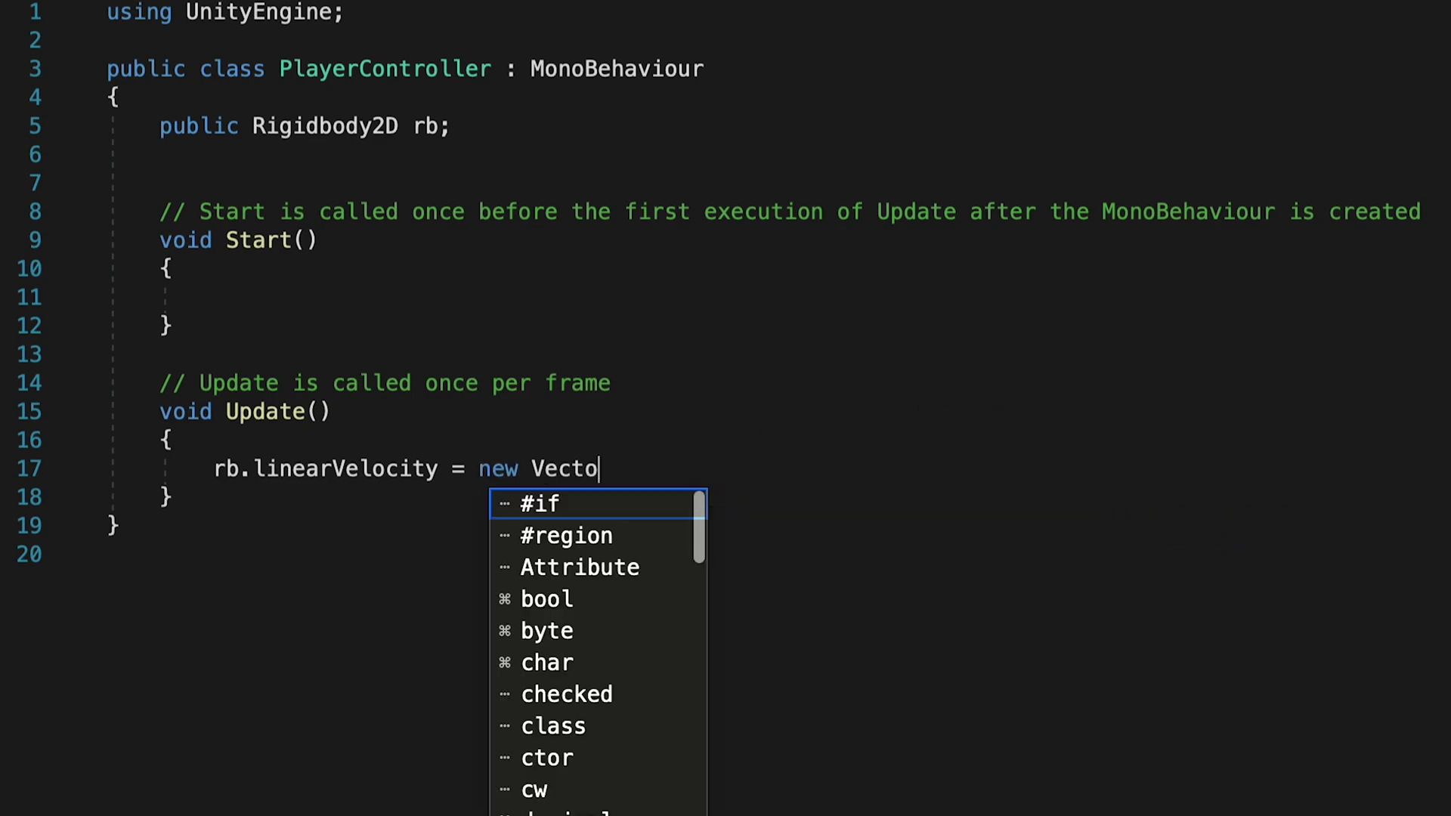
type("r2")
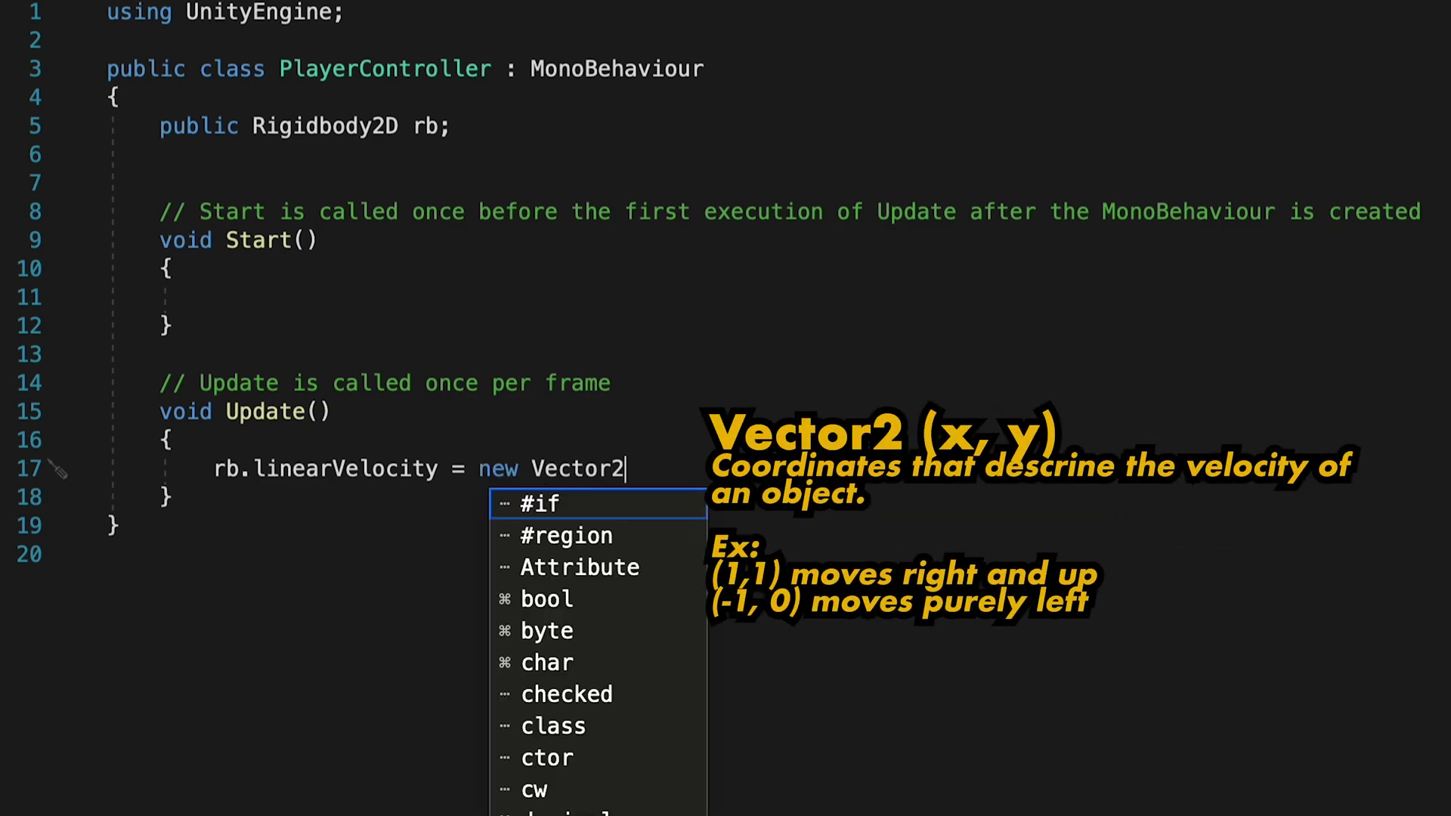
type("(1, 0")
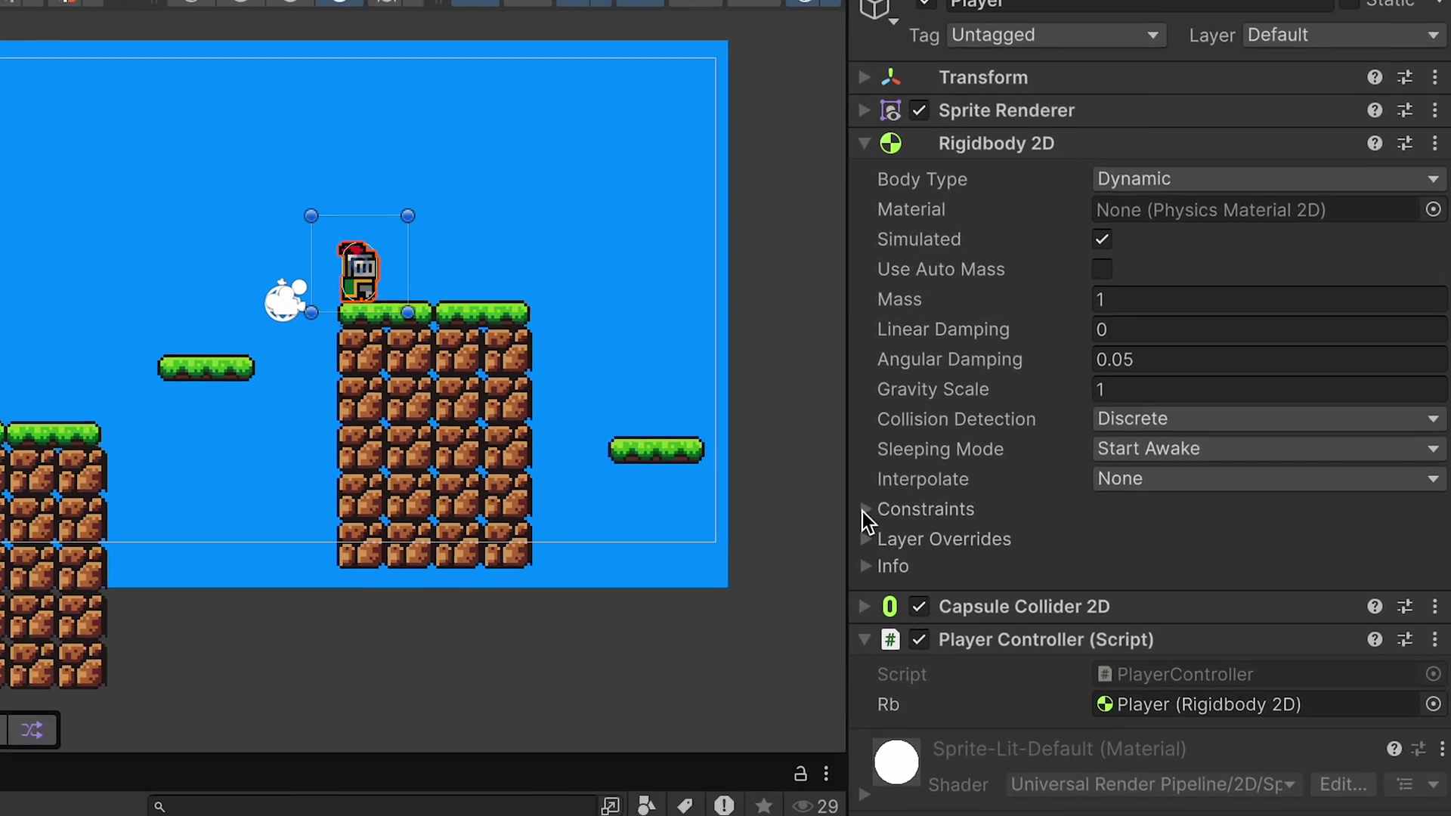
Step: Expand the Rigidbody 2D Constraints and run the game to watch the knight move right
left_click(864, 510)
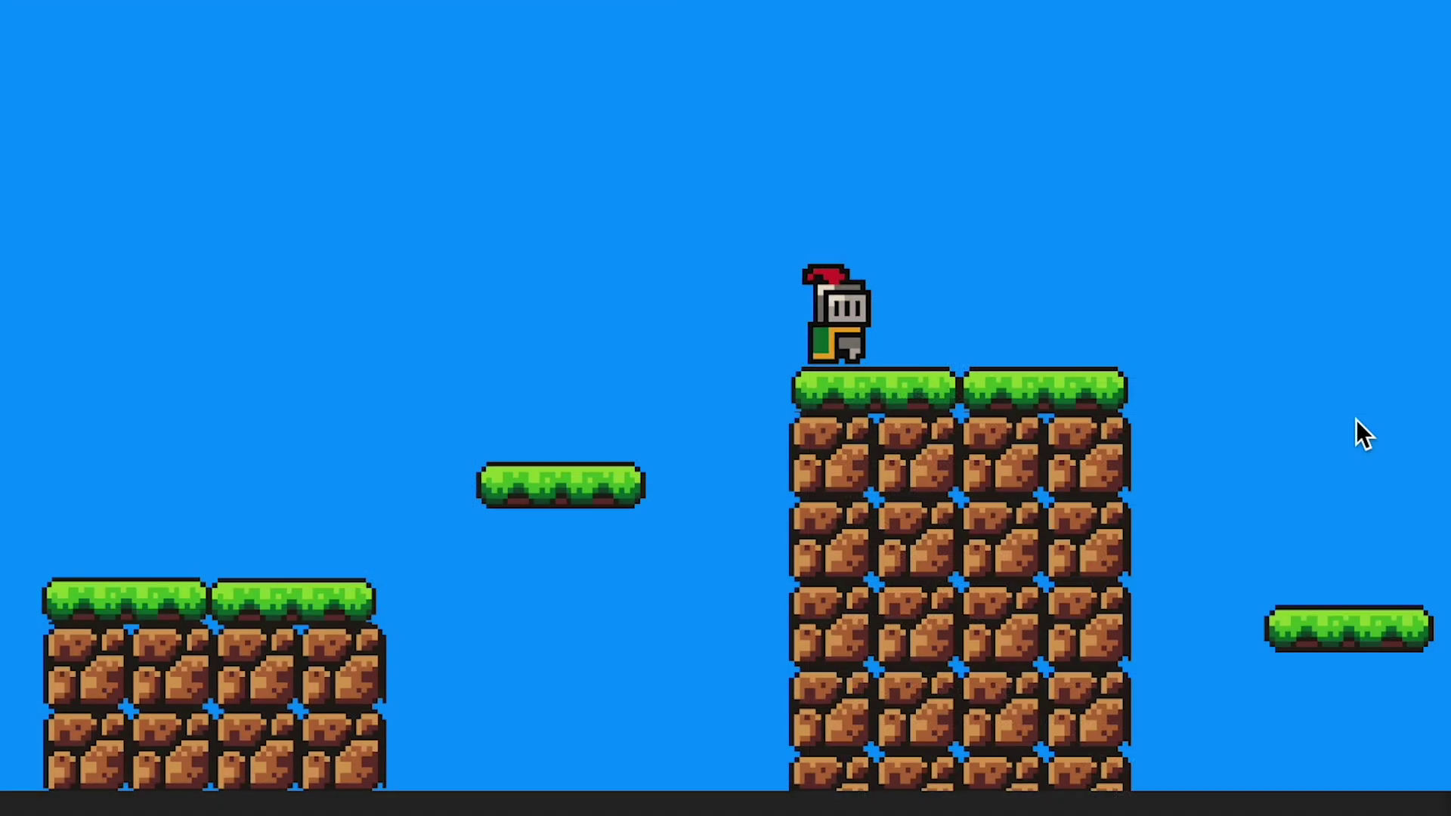
key("Right")
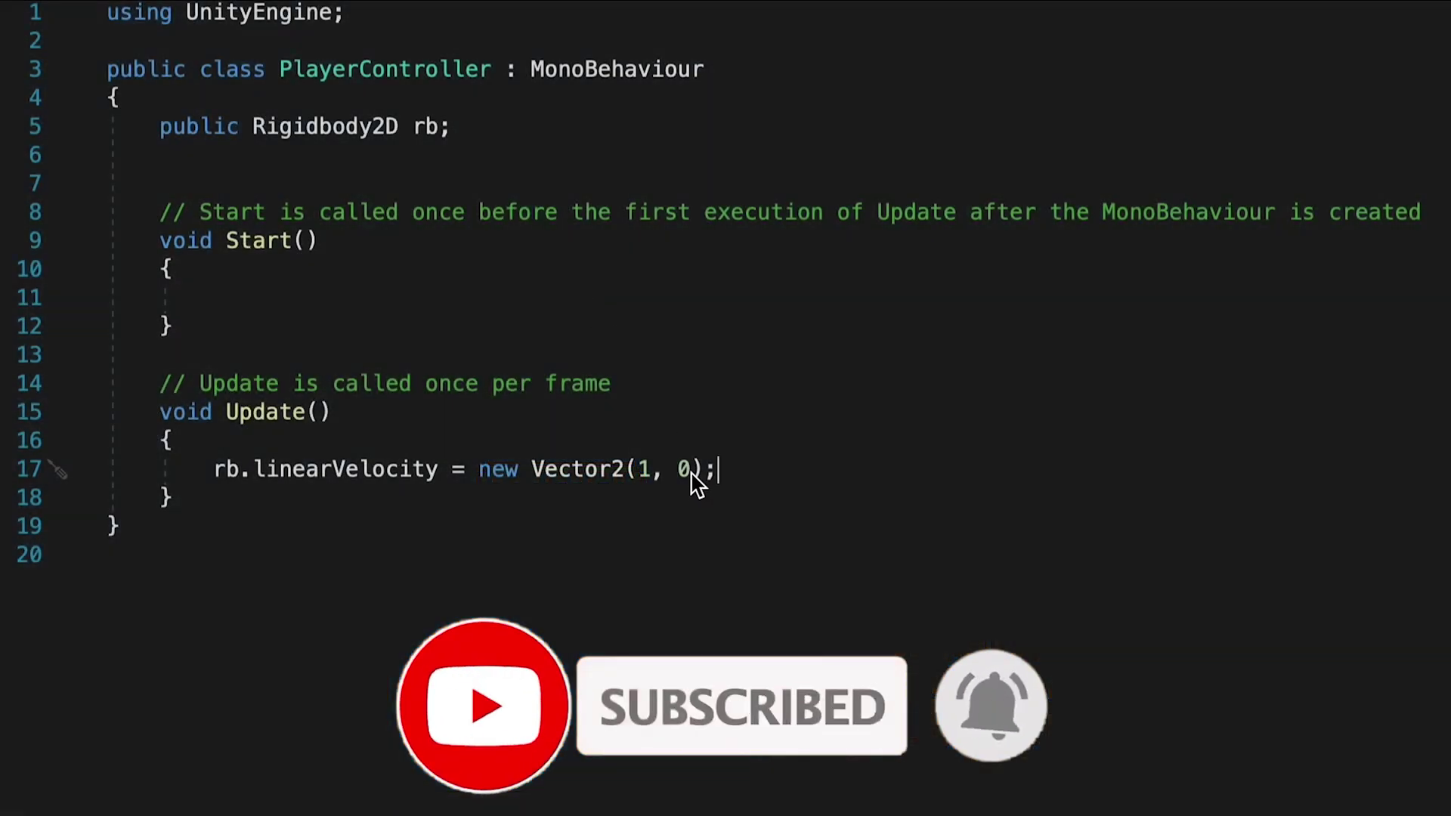
Step: Replace the Vector2's y value 0 with rb.linearVelocity.y
key("BackSpace")
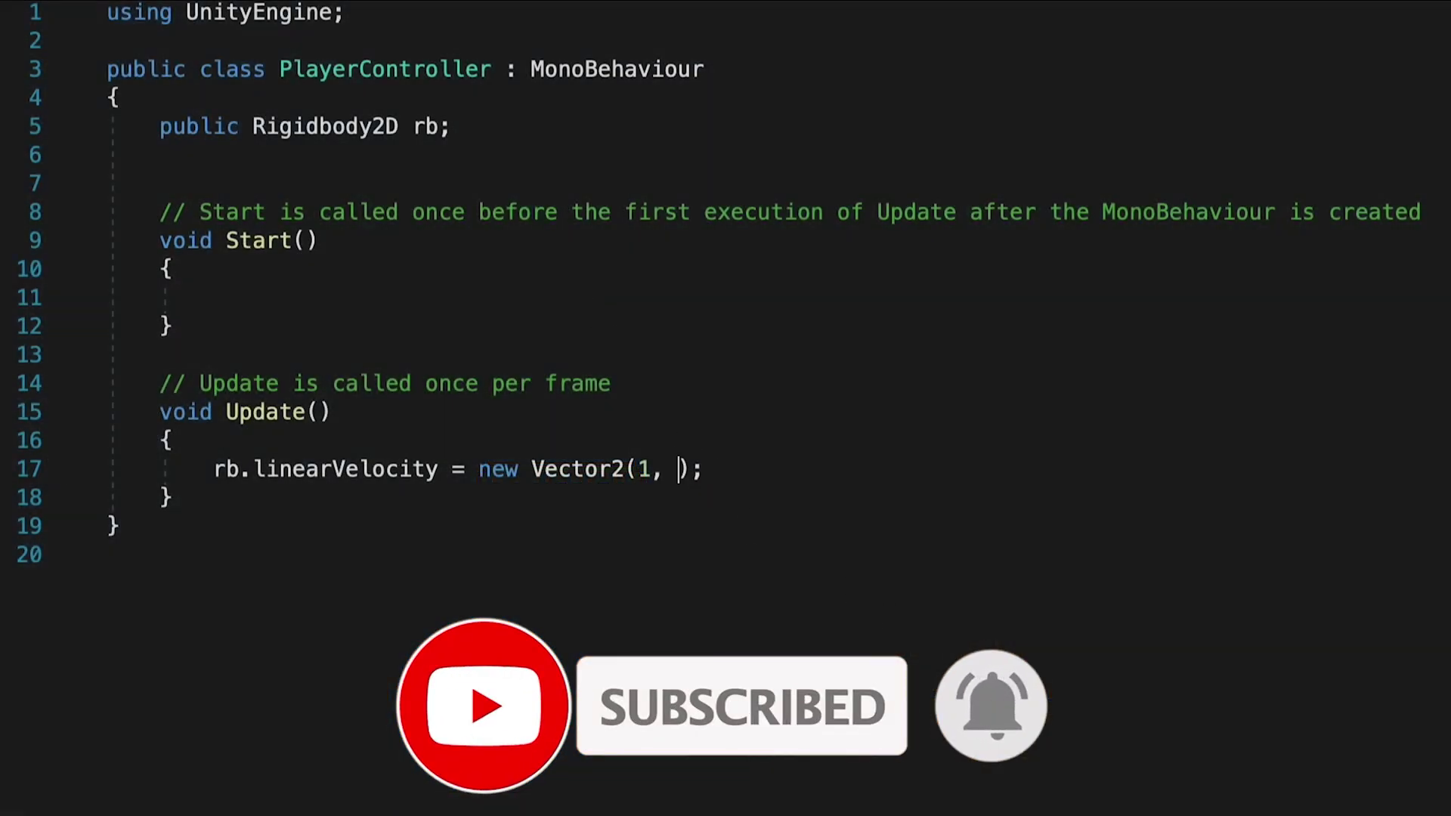
type("rb.l")
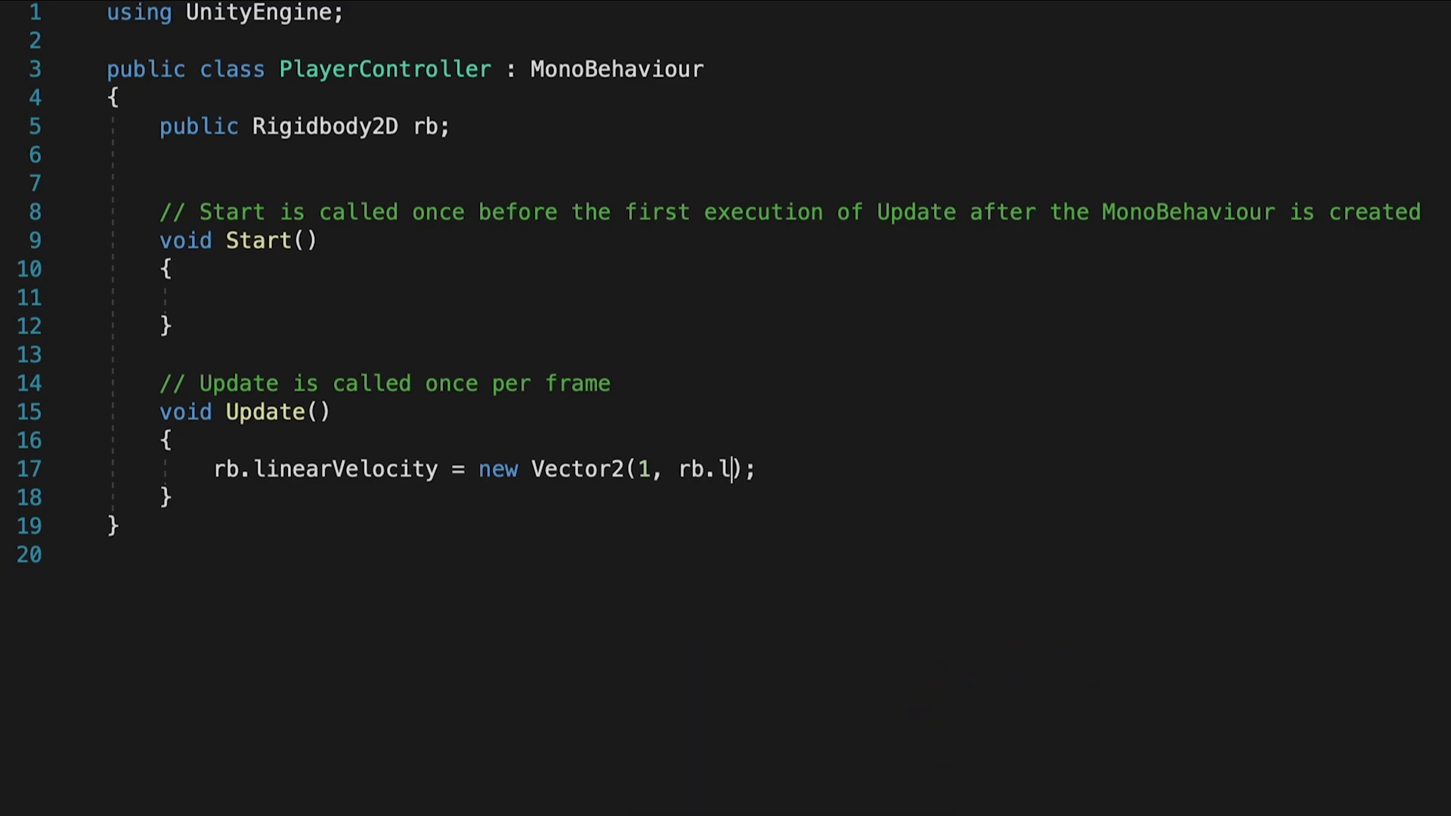
type("inearVelocity")
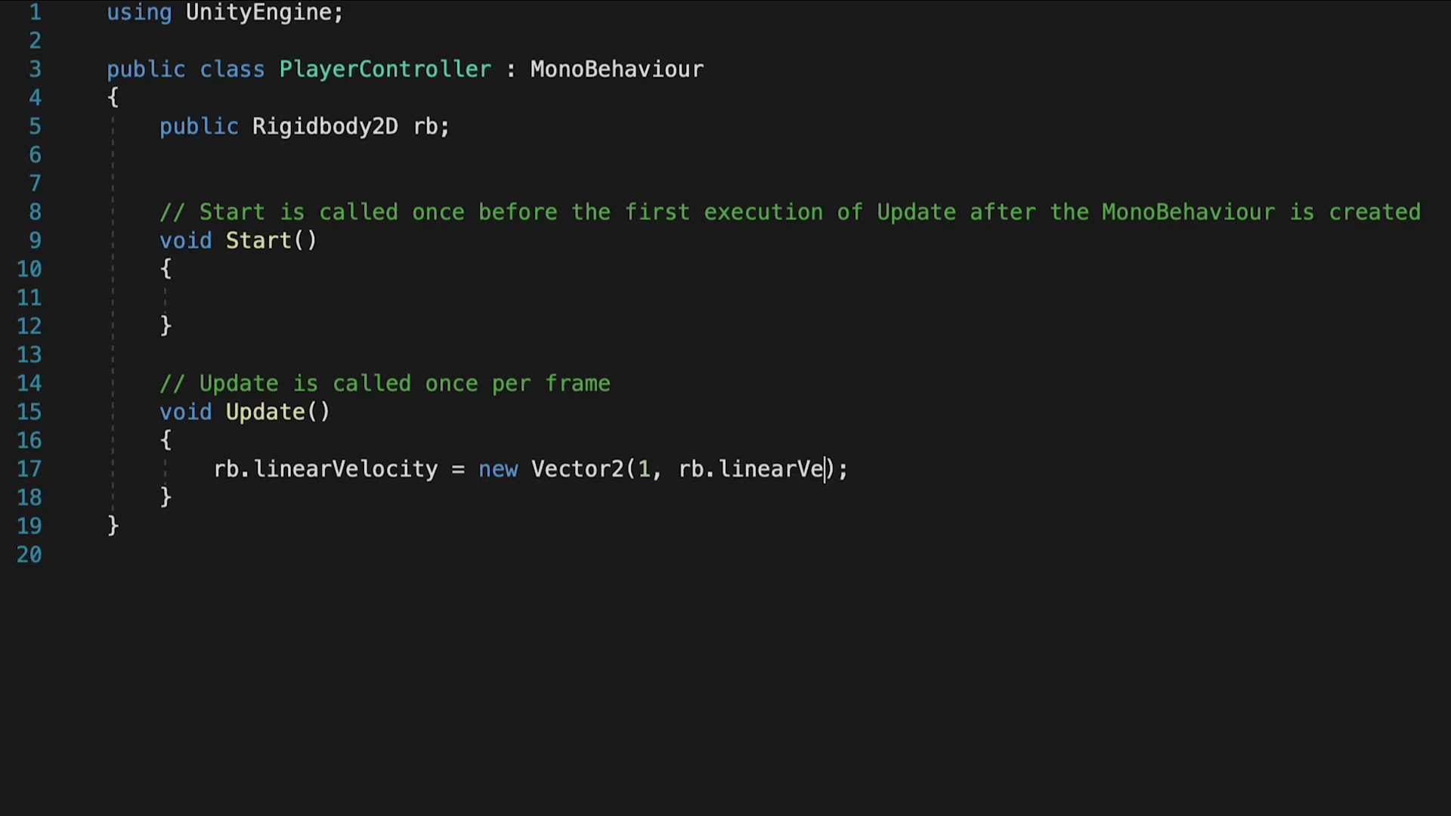
type(".y")
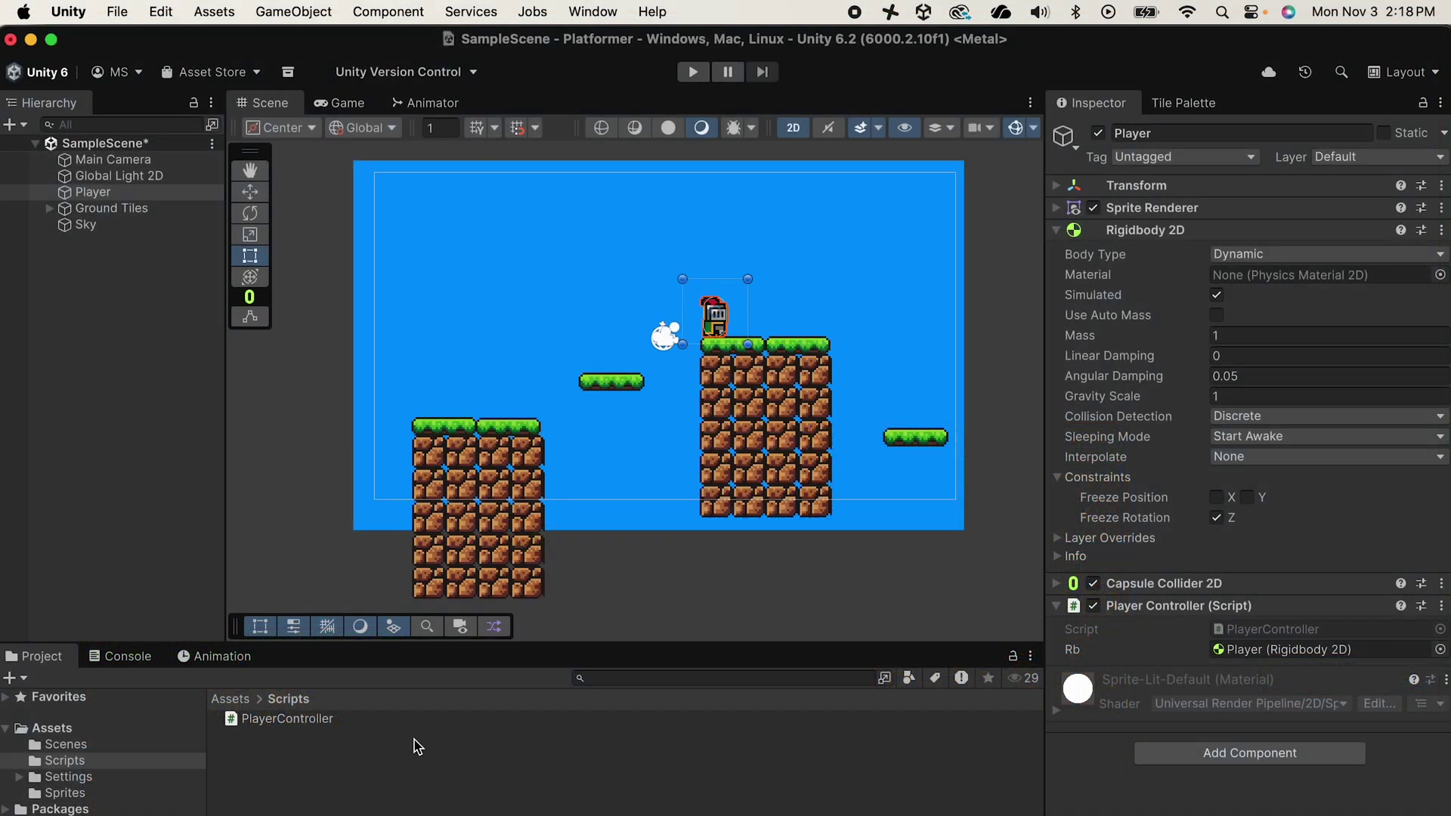
Step: In Unity, open the Edit menu in the top menu bar
left_click(161, 12)
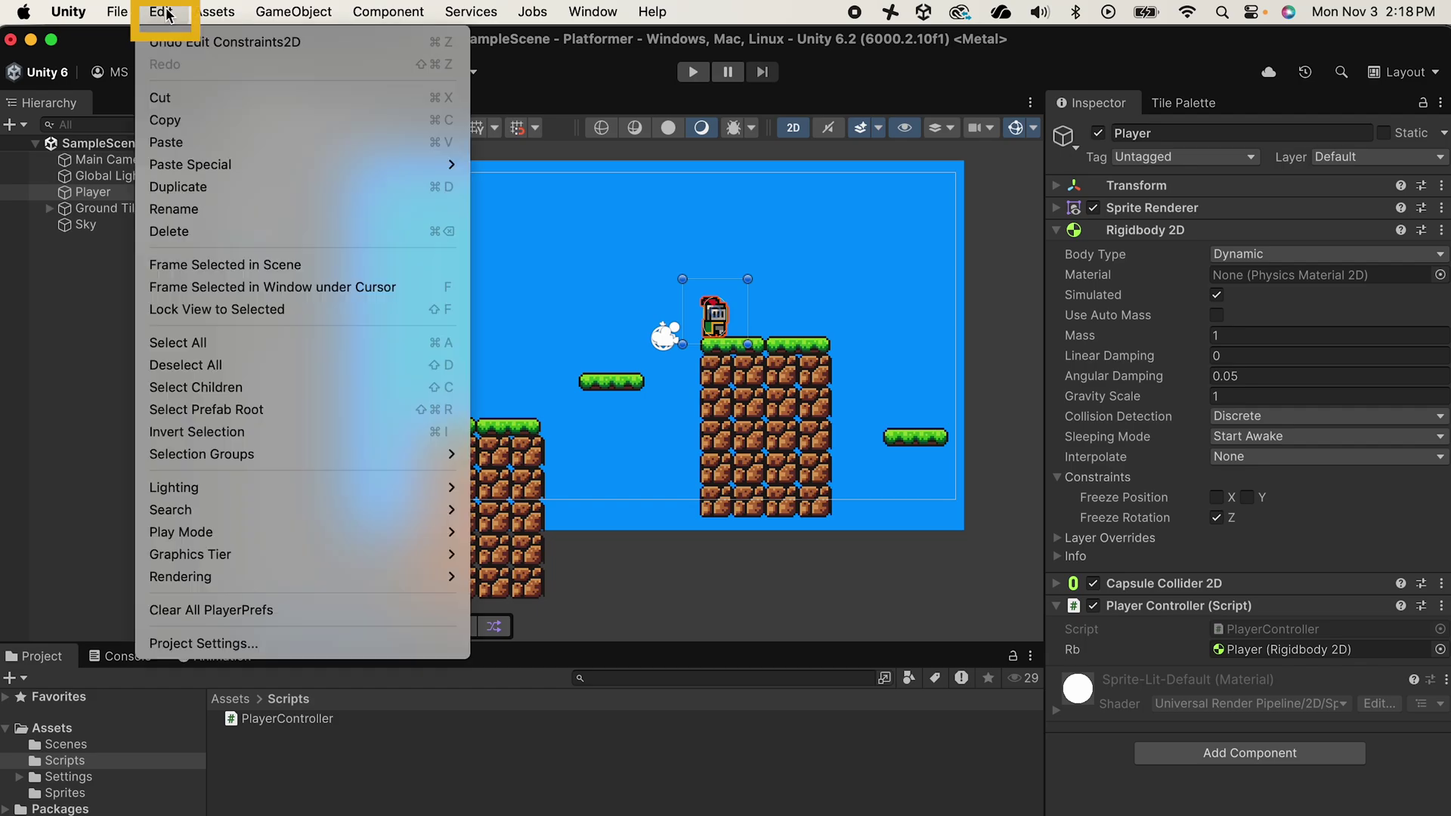
Step: Open Project Settings > Input Manager and expand Axes > Horizontal to inspect its definition
left_click(216, 644)
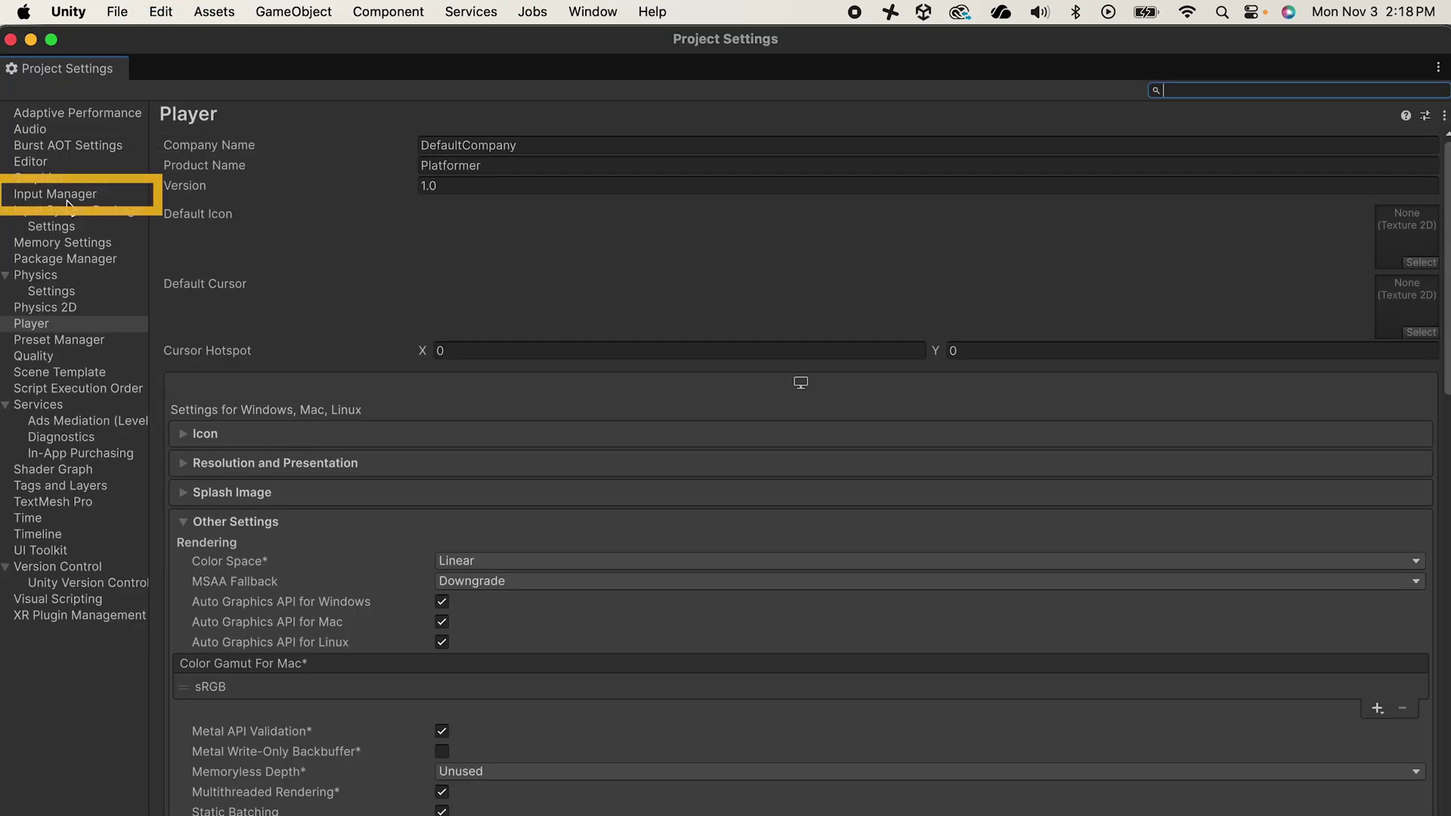
left_click(68, 195)
left_click(163, 182)
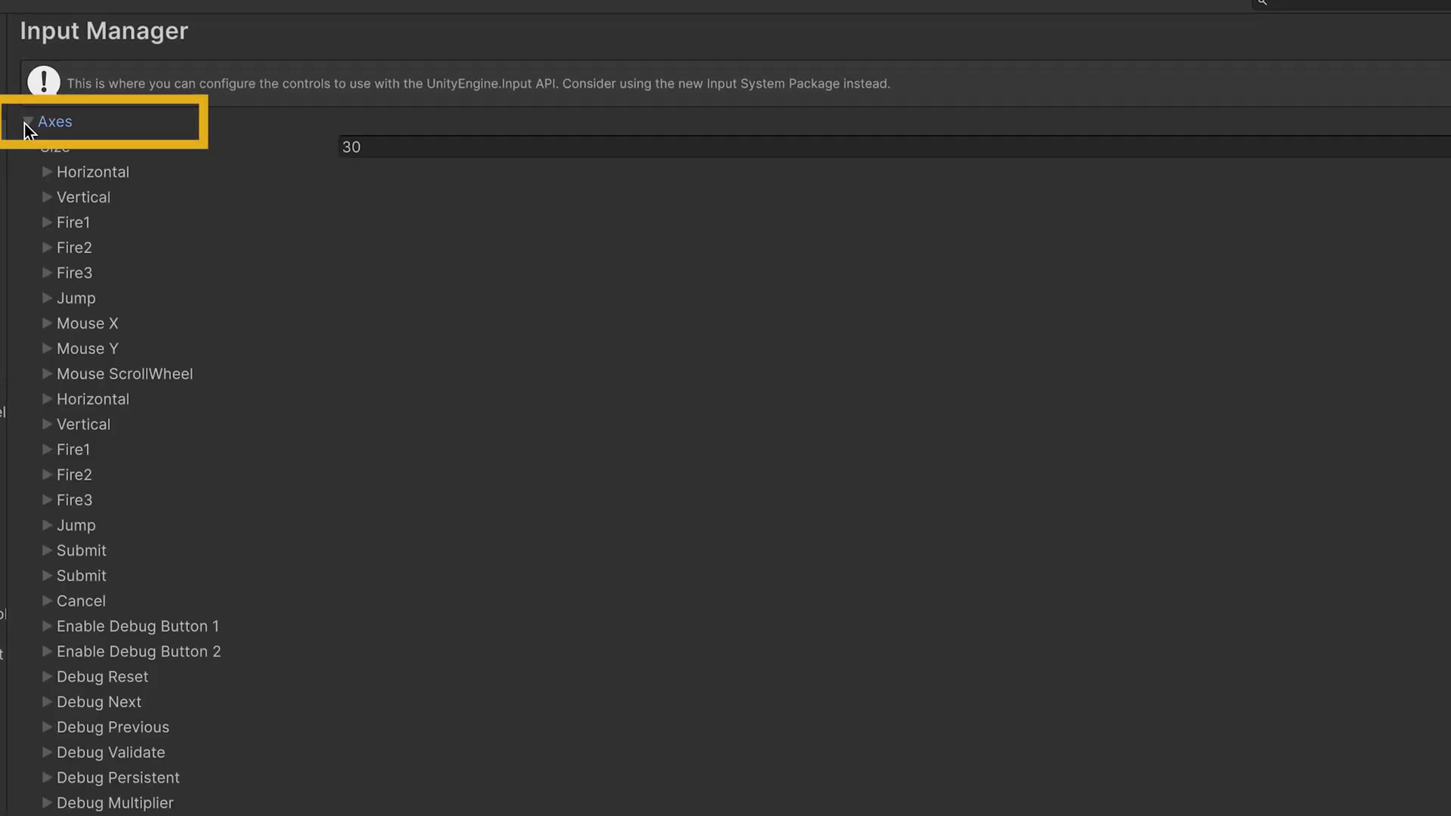
left_click(45, 172)
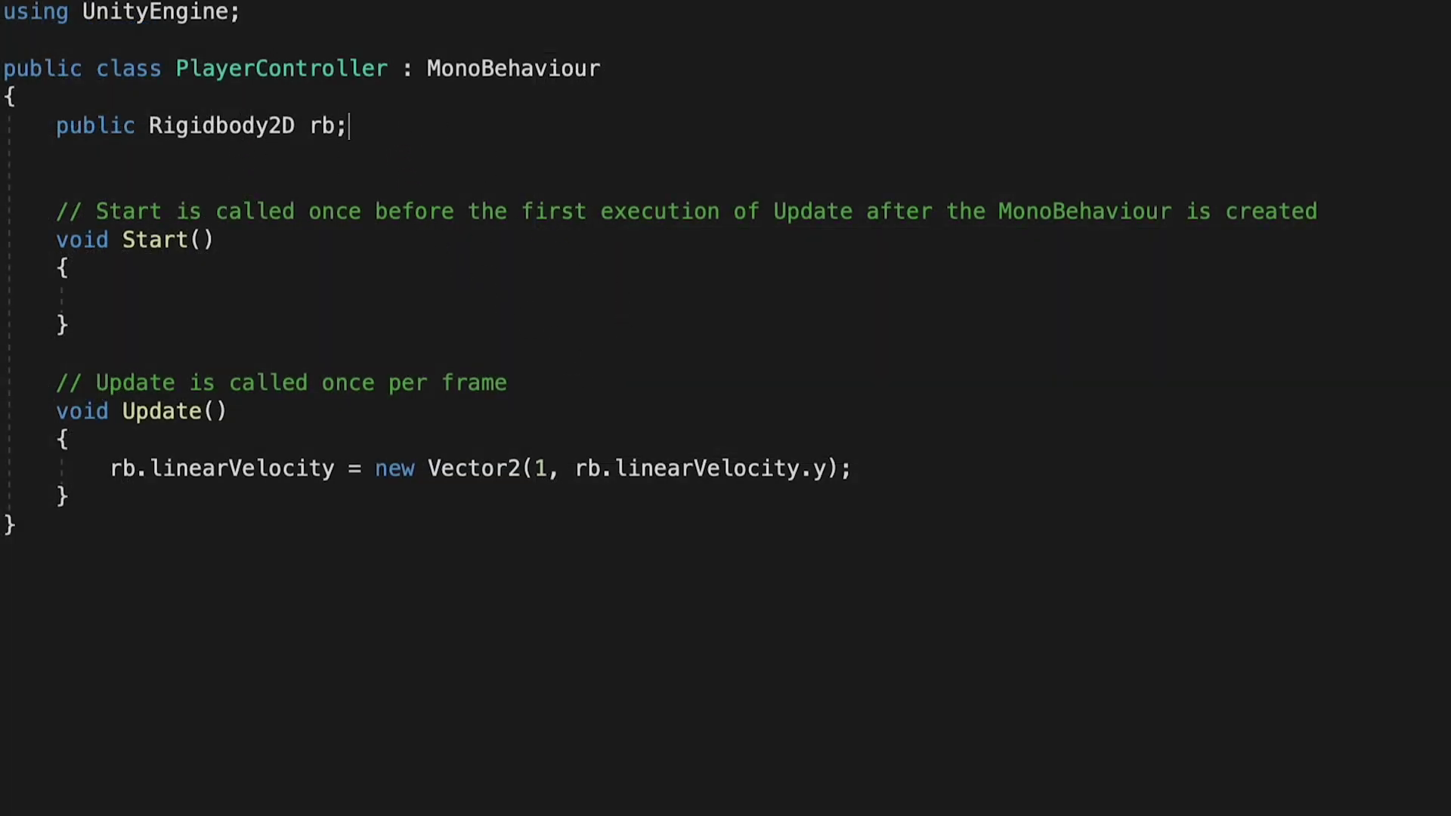
Step: Declare public float horizontal, assign Input.GetAxis("Horizontal") in Update, and replace the Vector2's 1 with horizontal
key("Return")
type("public float horizontal;")
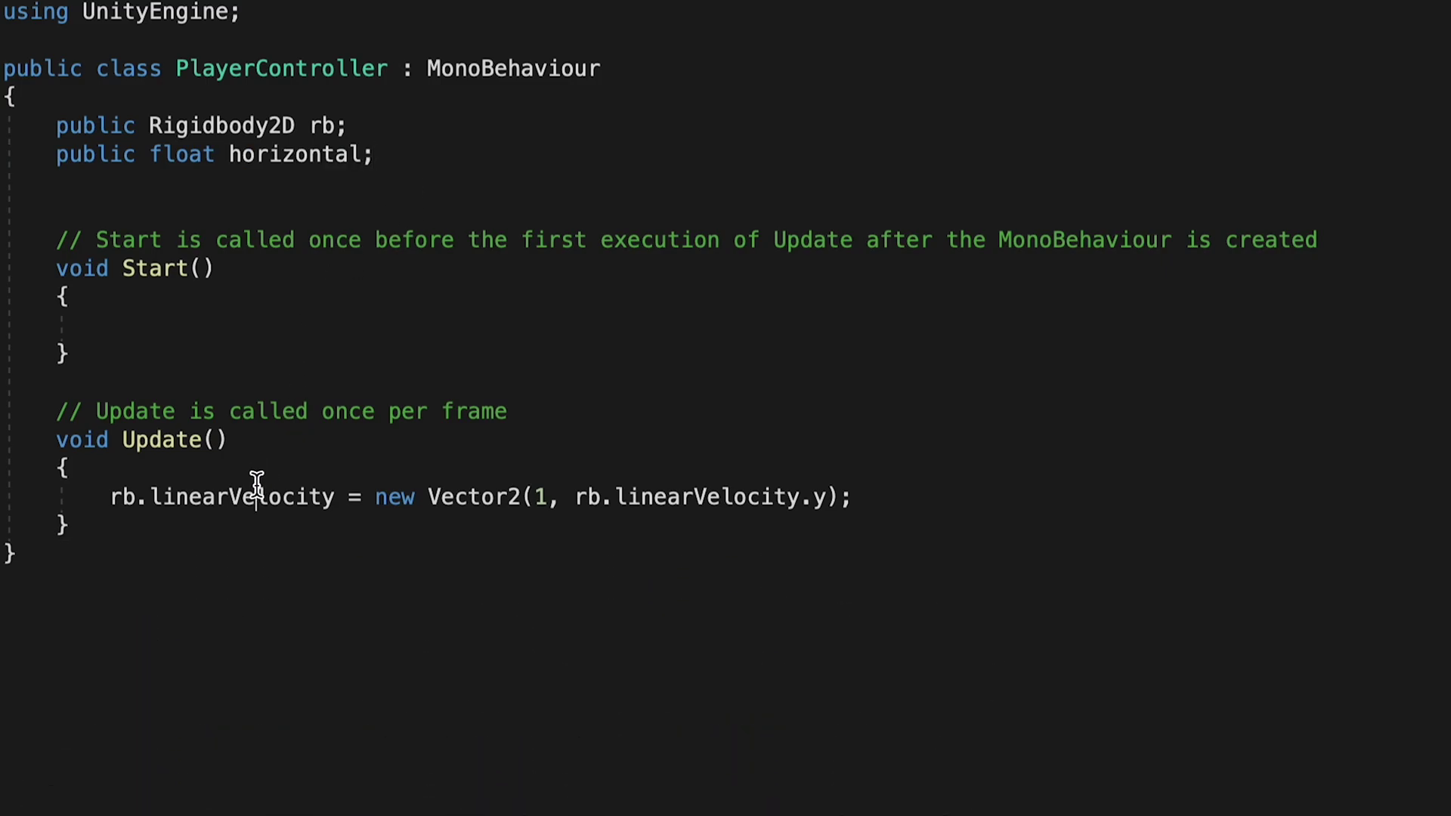
key("Return")
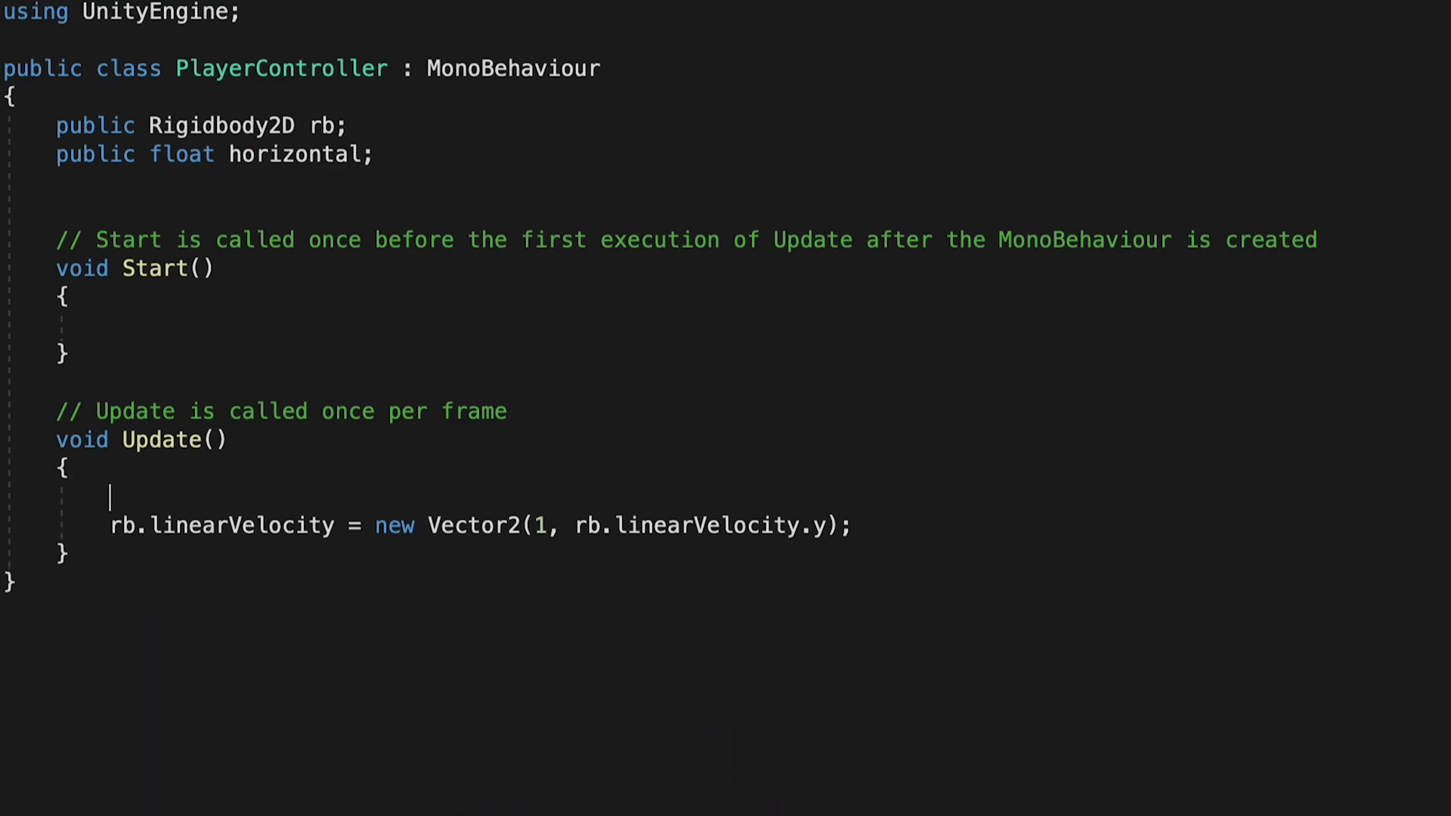
type("horizontal")
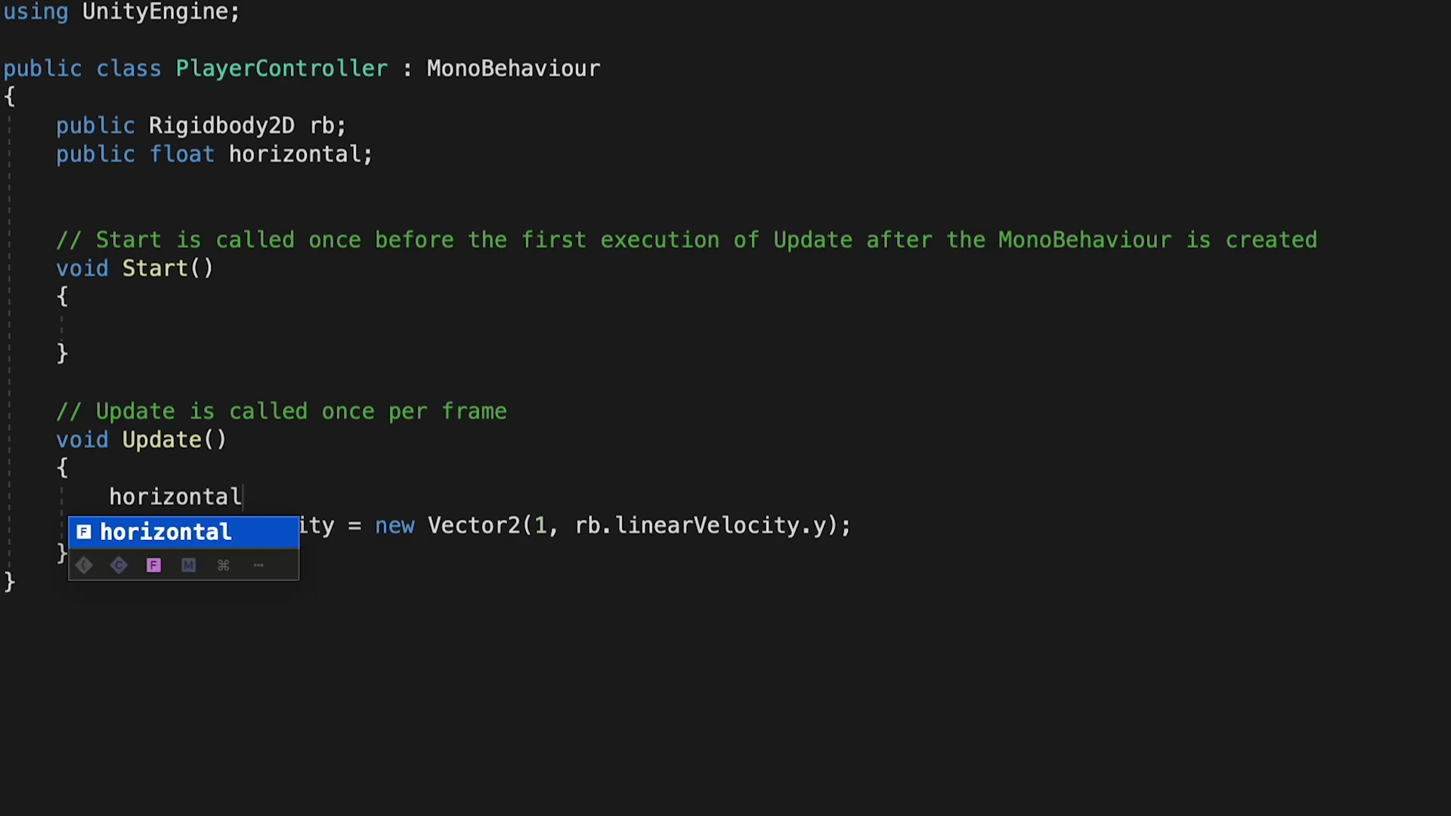
type(" = Input.")
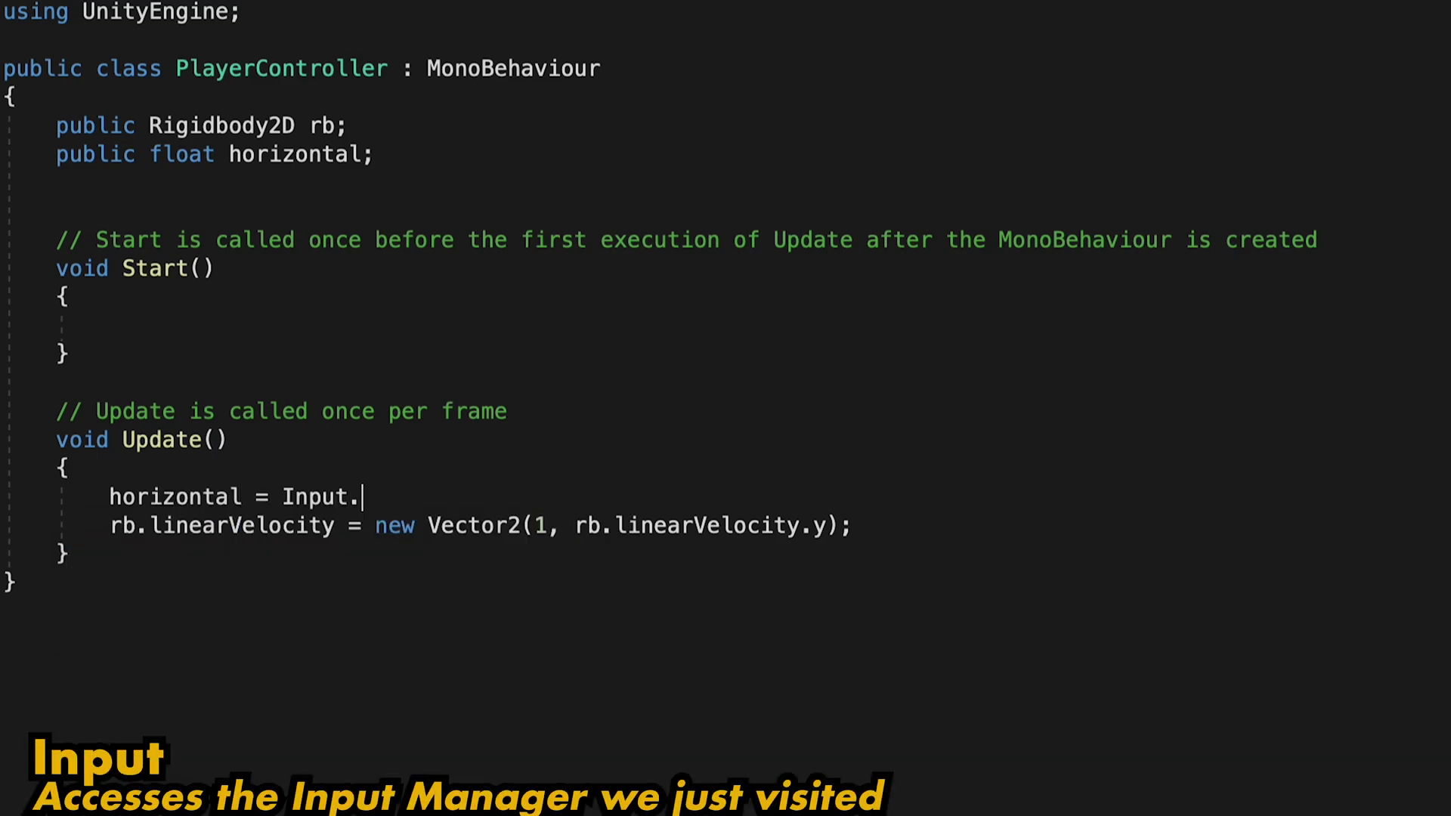
type("GetAxis")
type("(\"Horizontal")
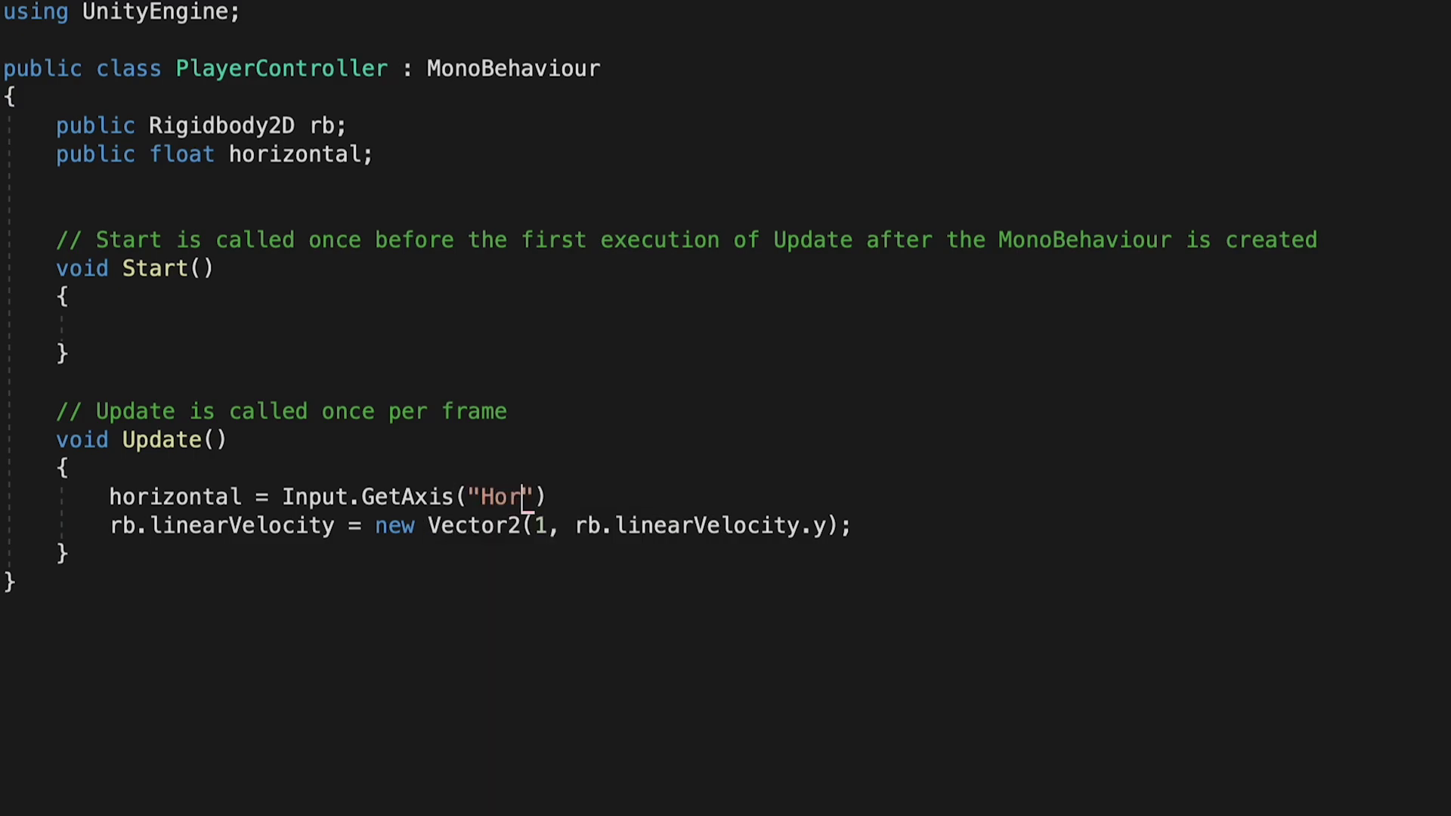
type("\")")
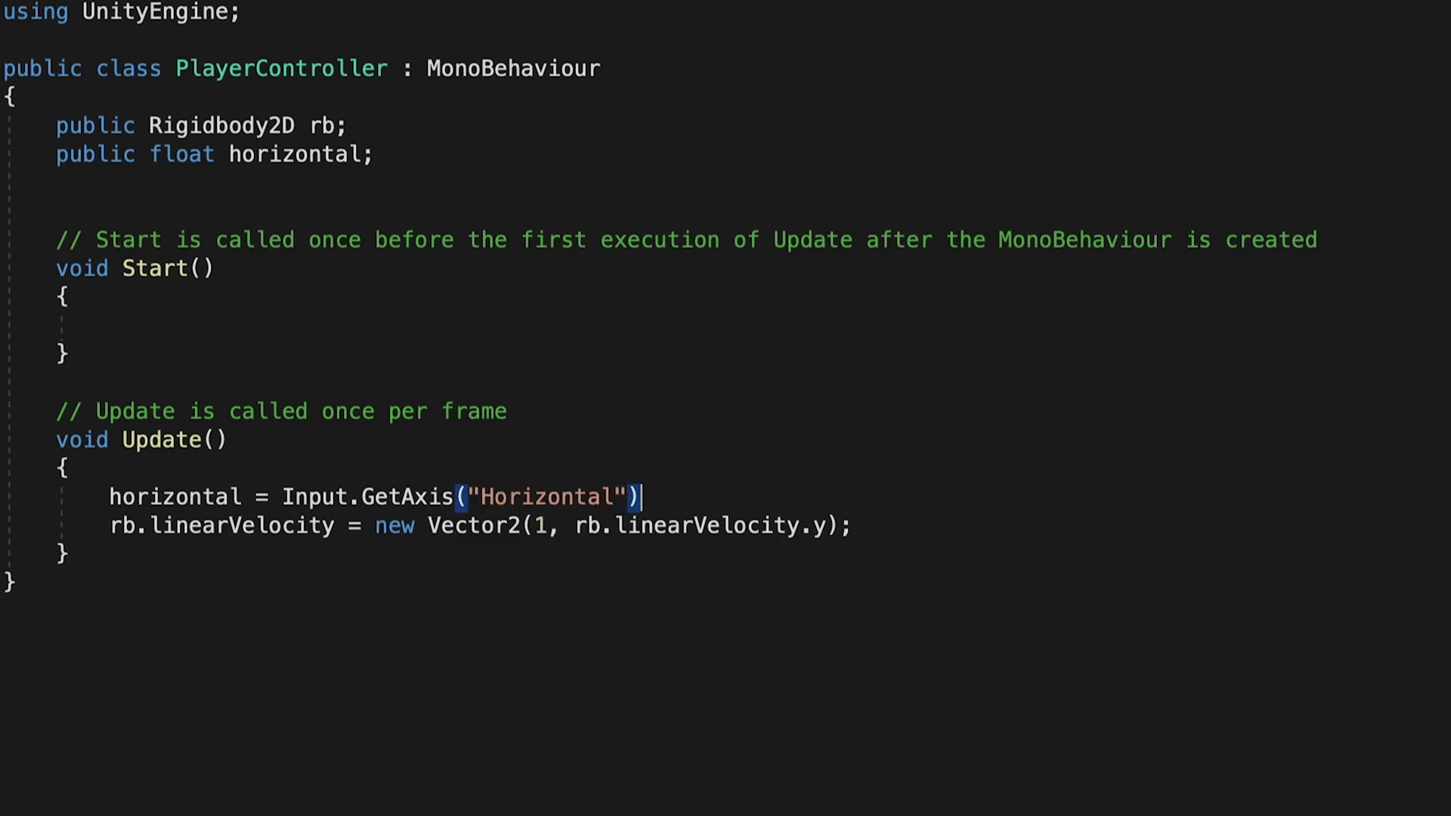
type(";")
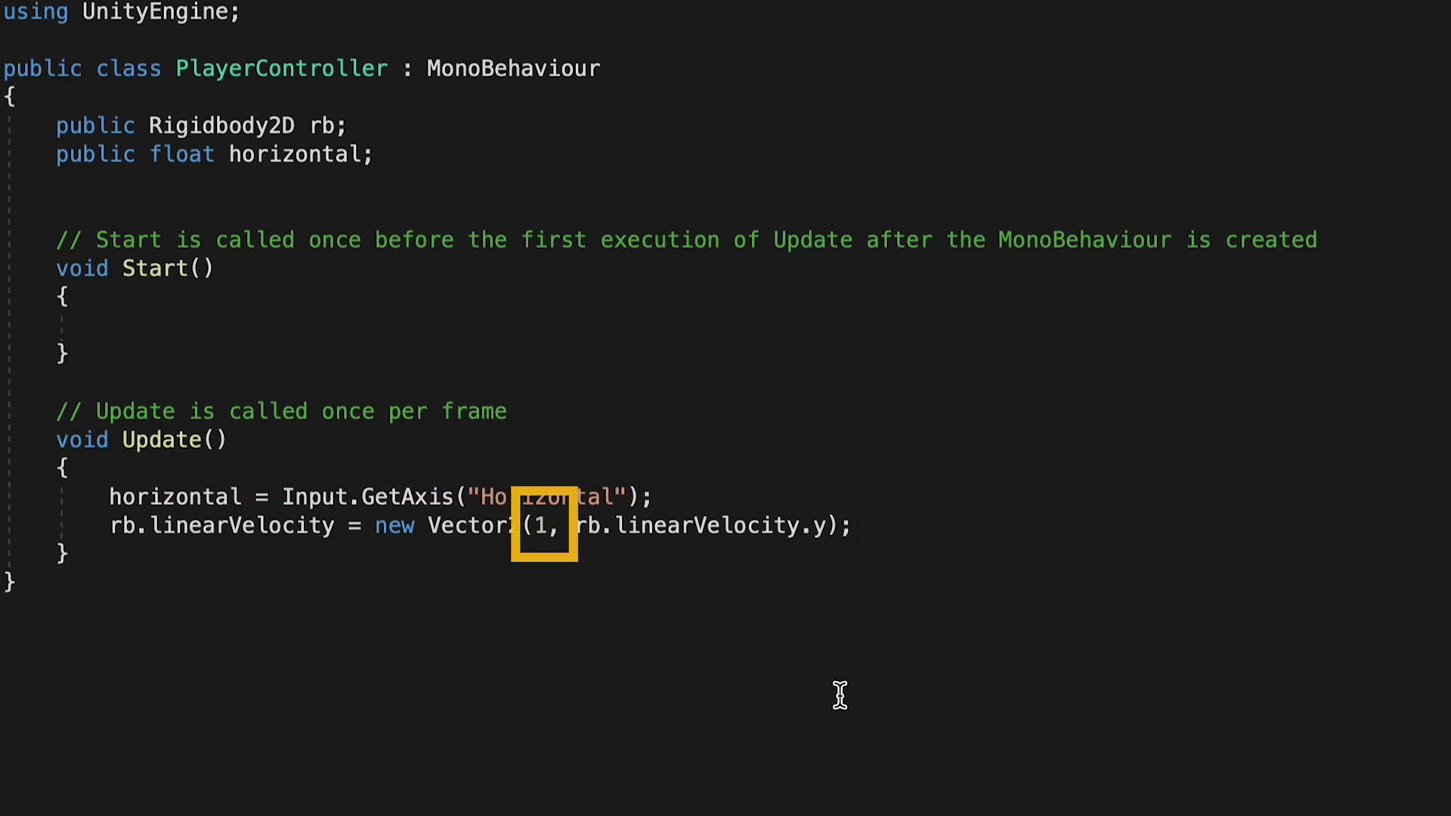
key("BackSpace")
type("horizontal")
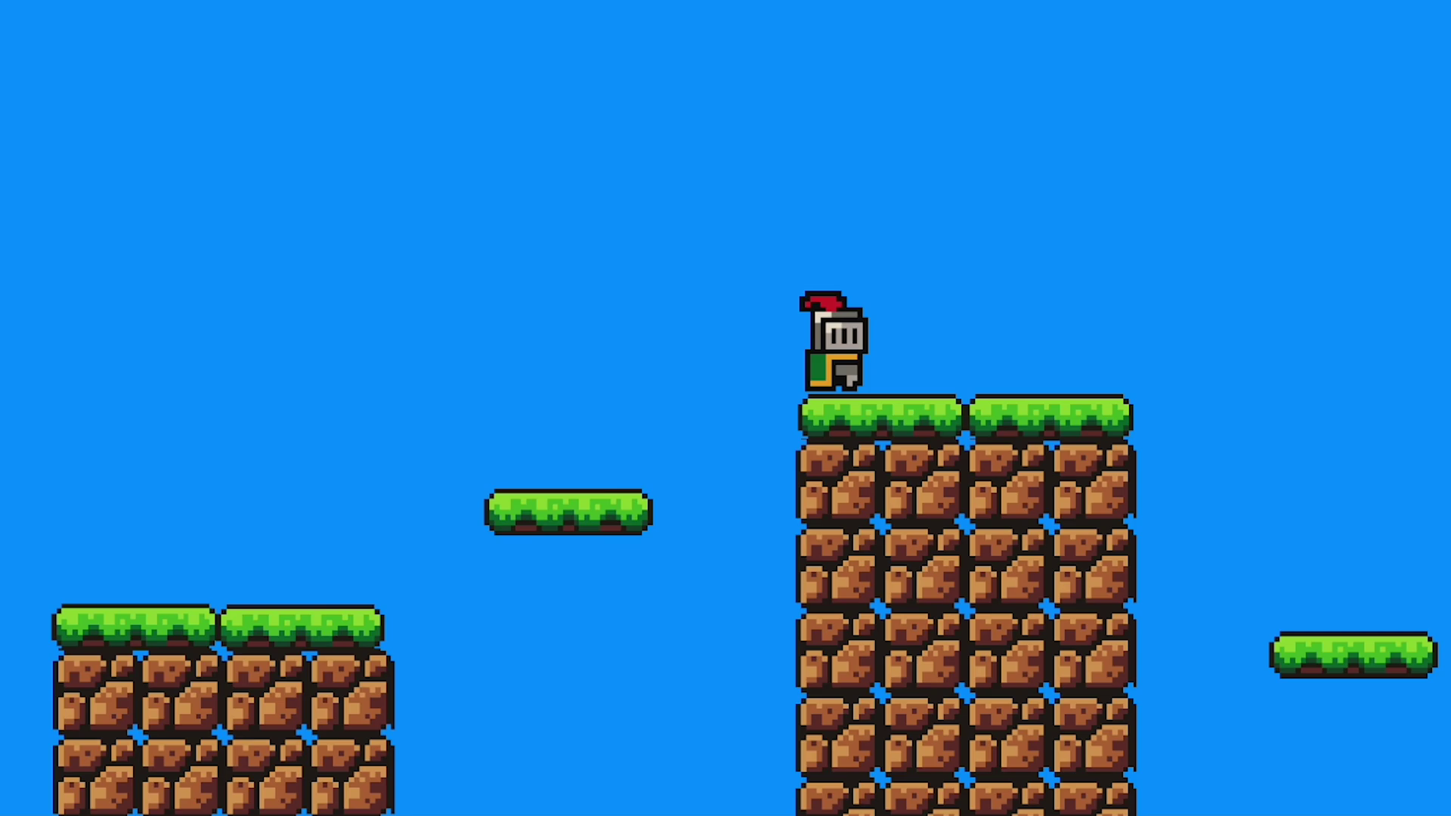
key("Right")
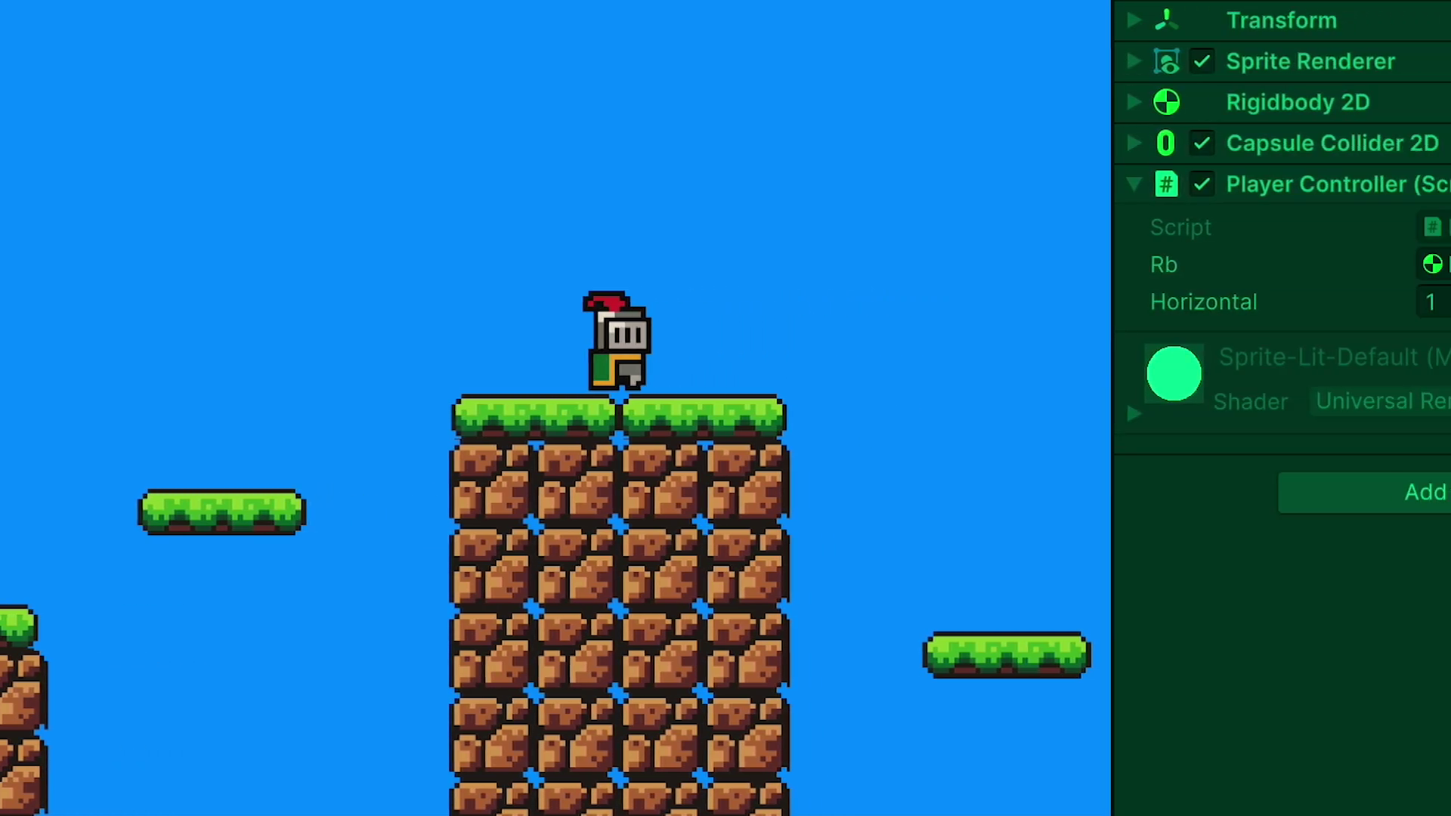
key("Left")
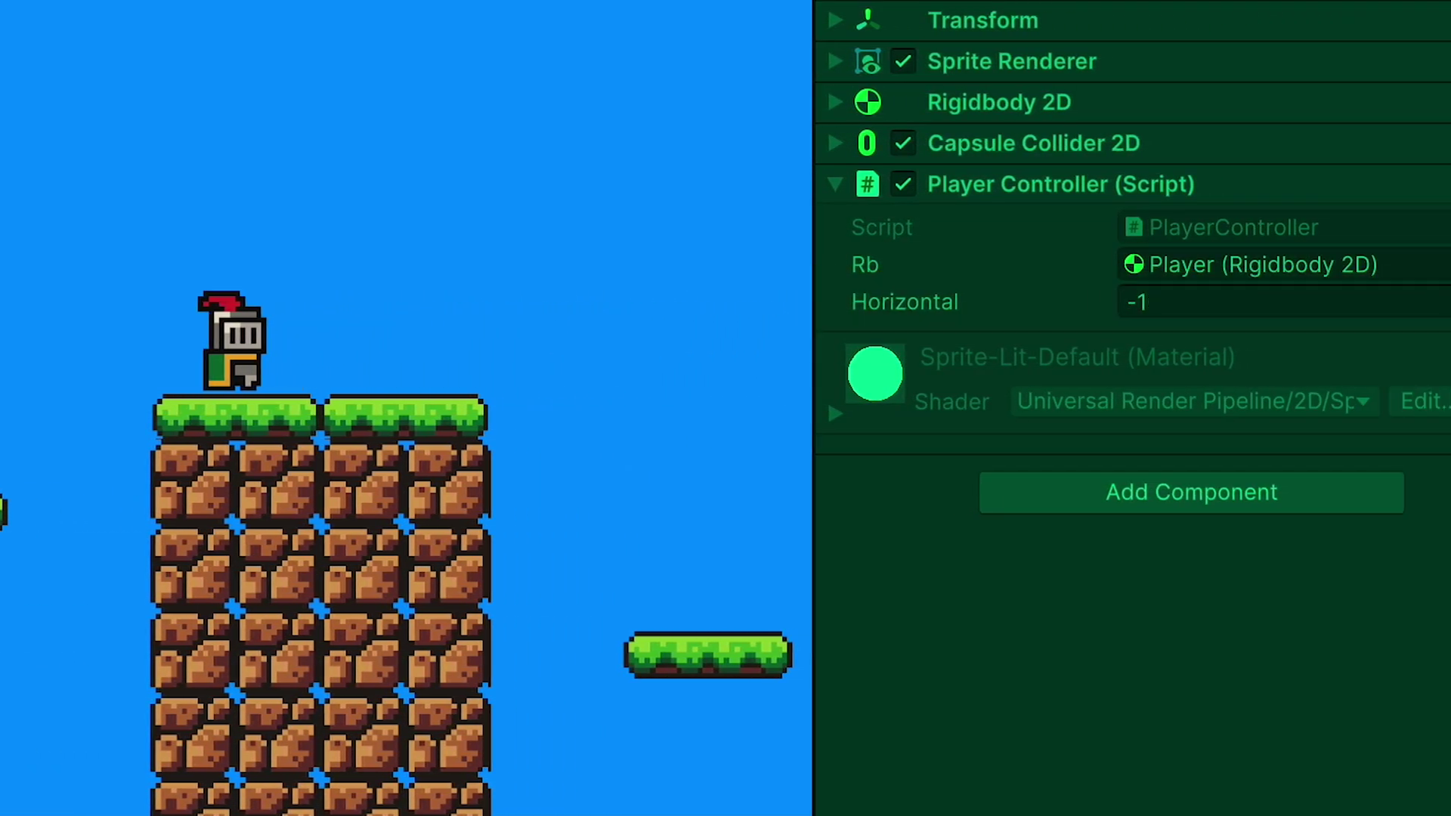
key("Right")
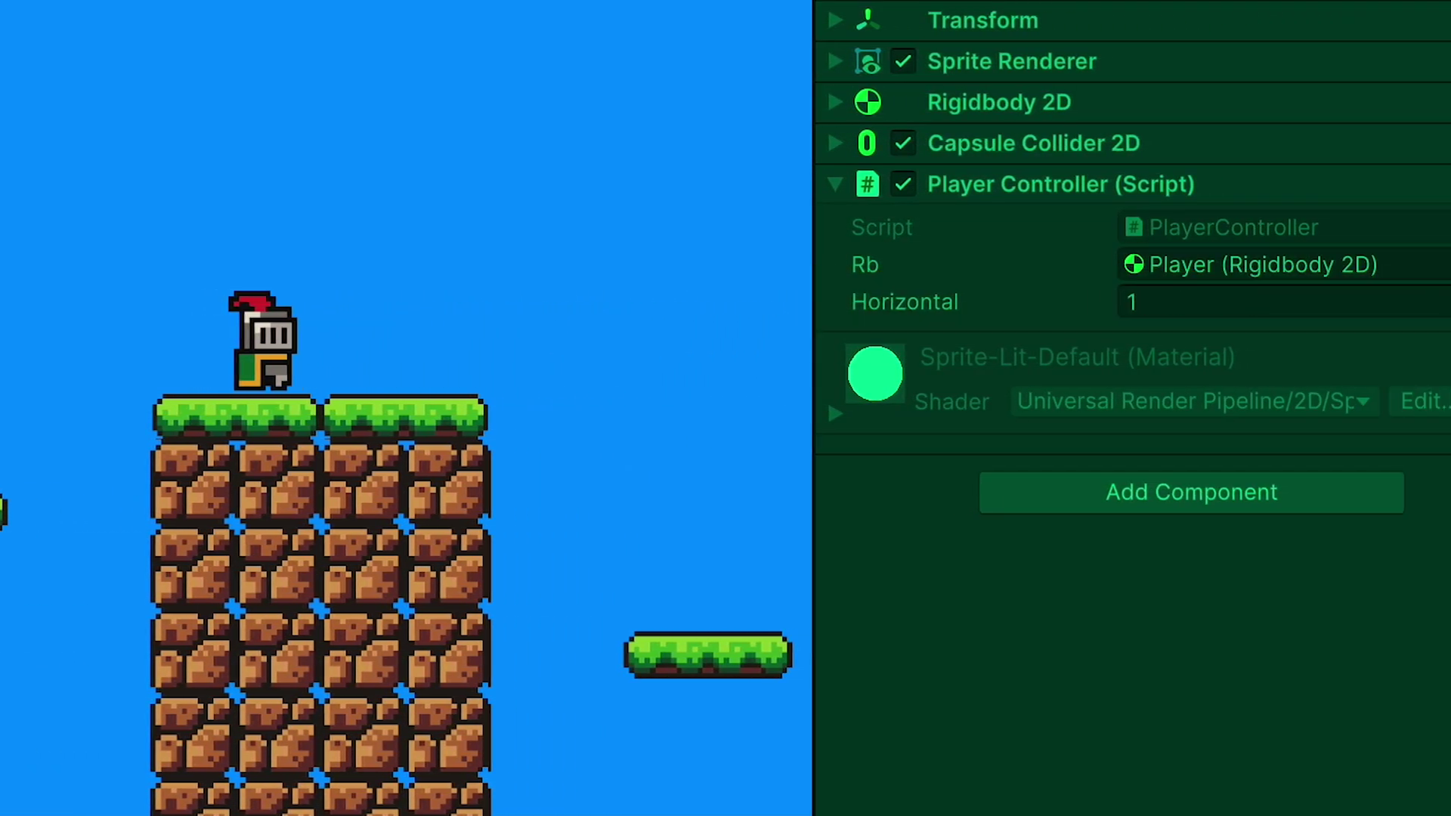
key("Left")
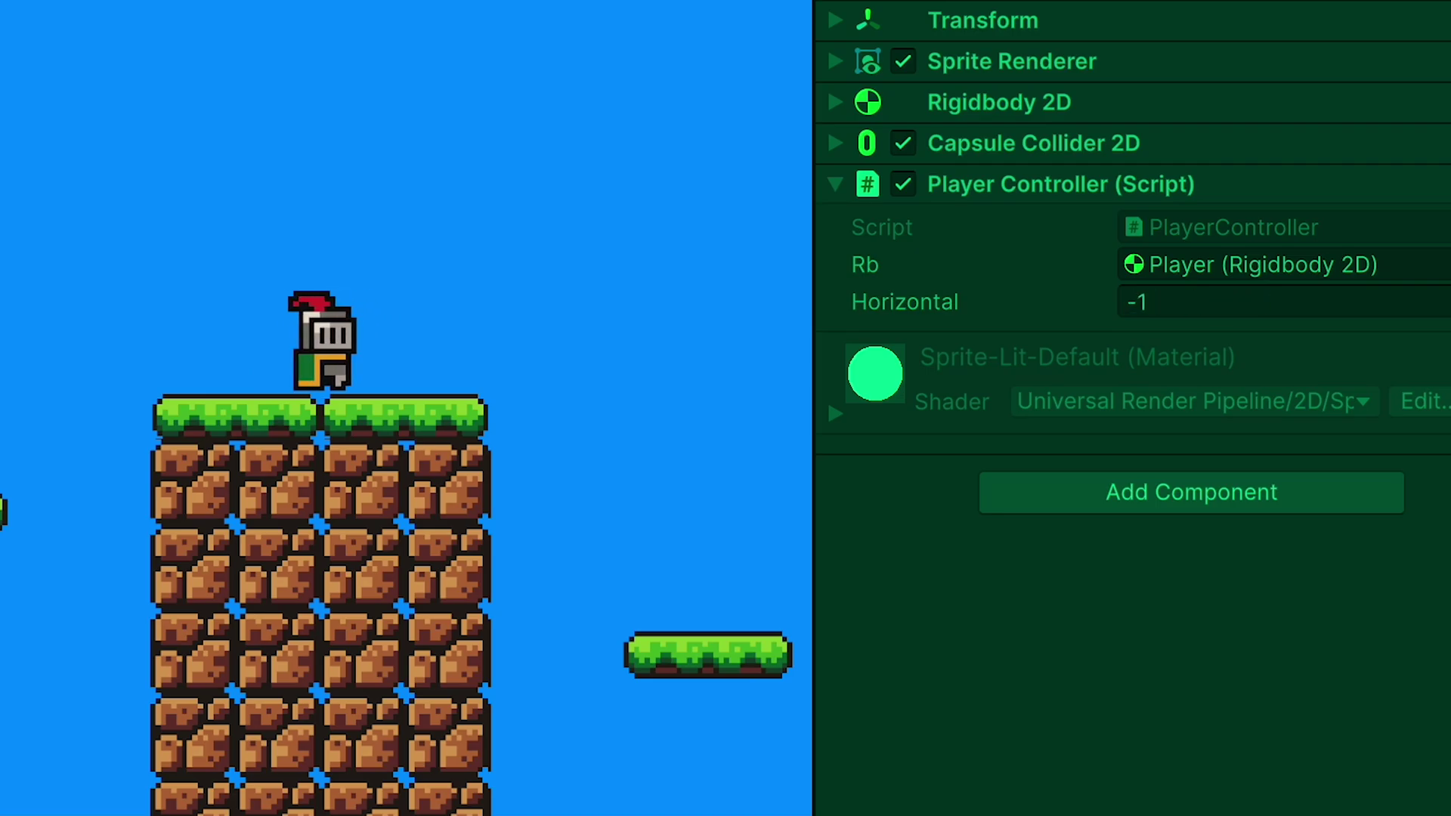
key("Right")
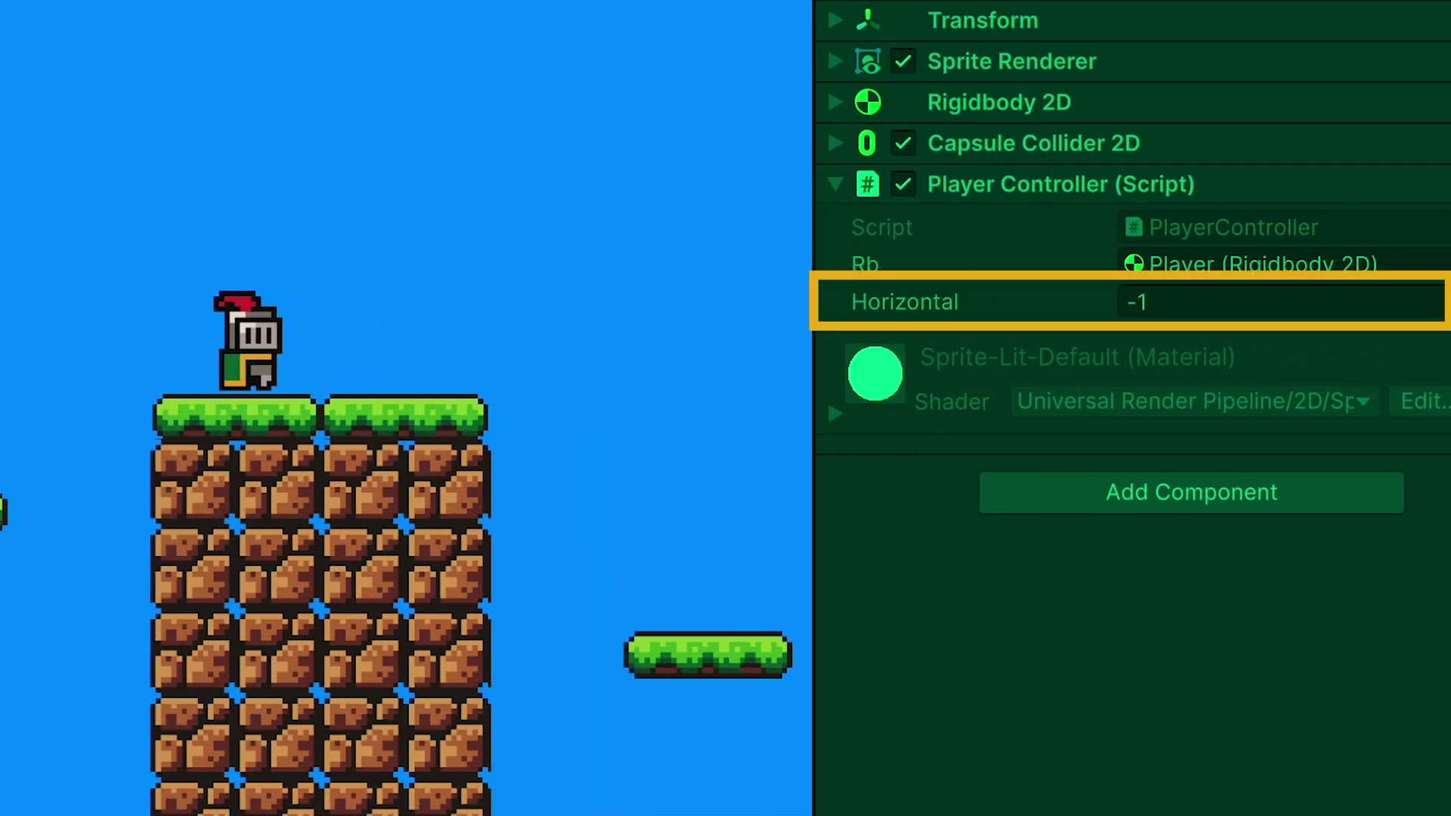
key("Right")
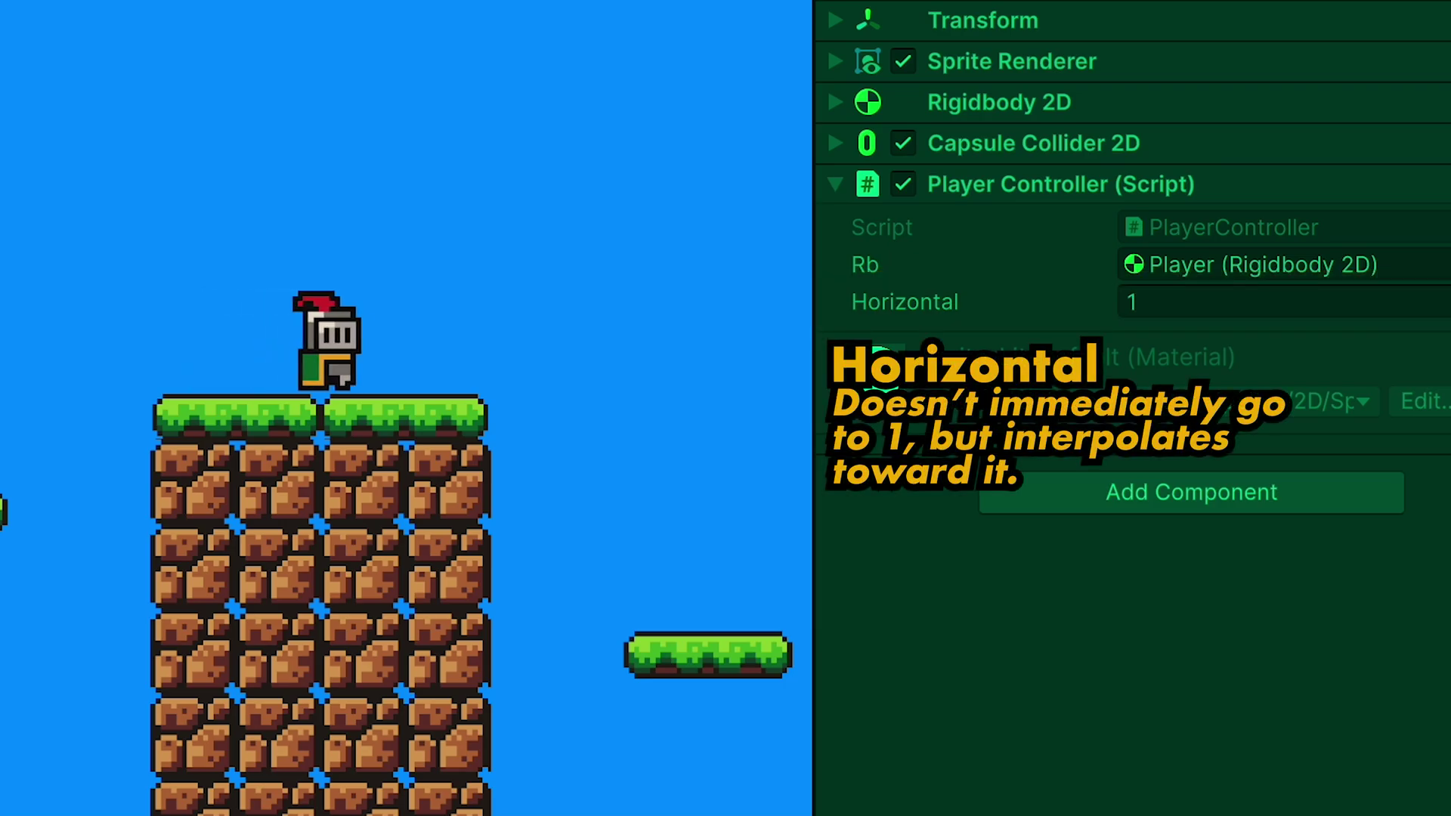
key("Left")
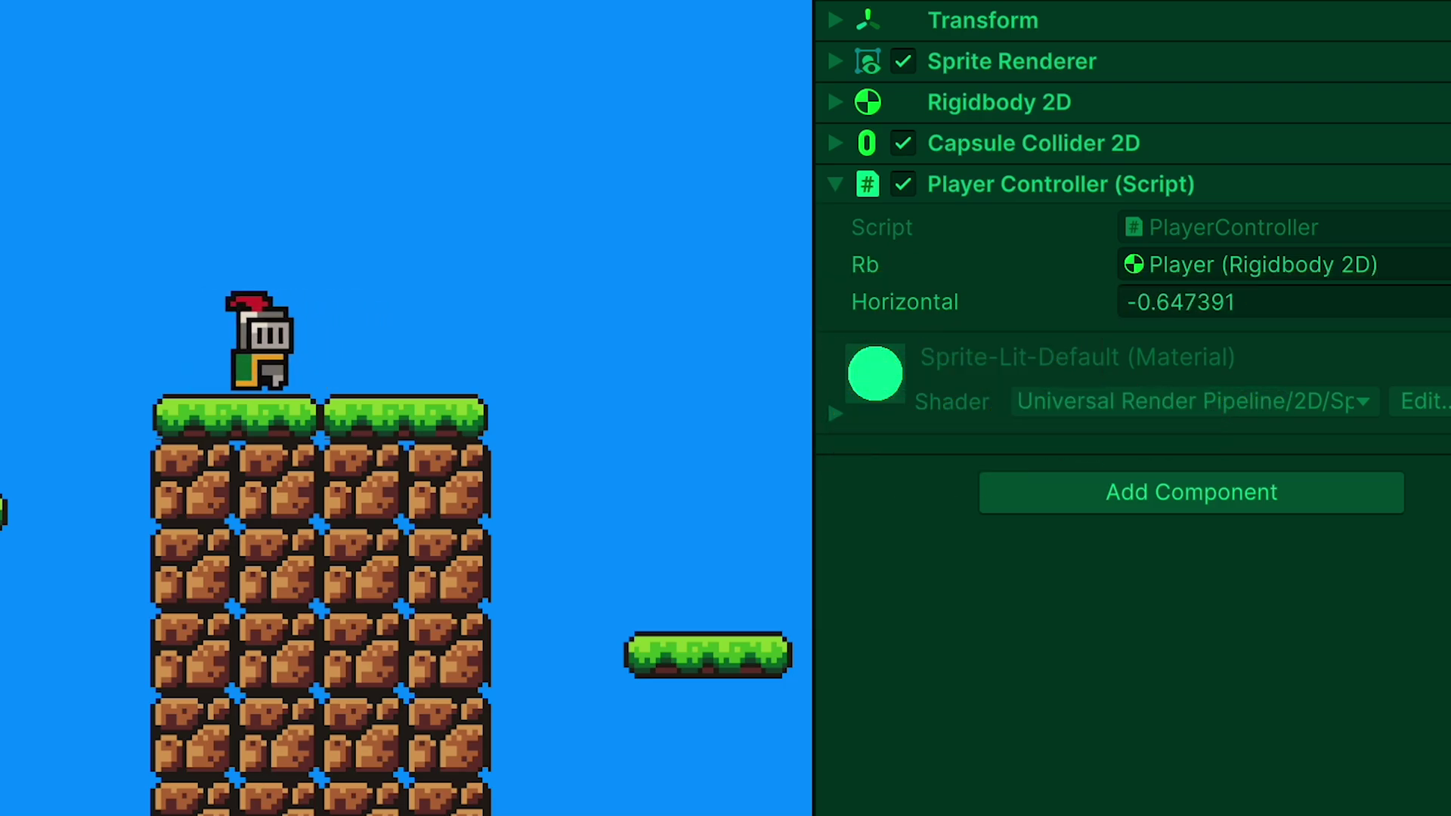
key("Right")
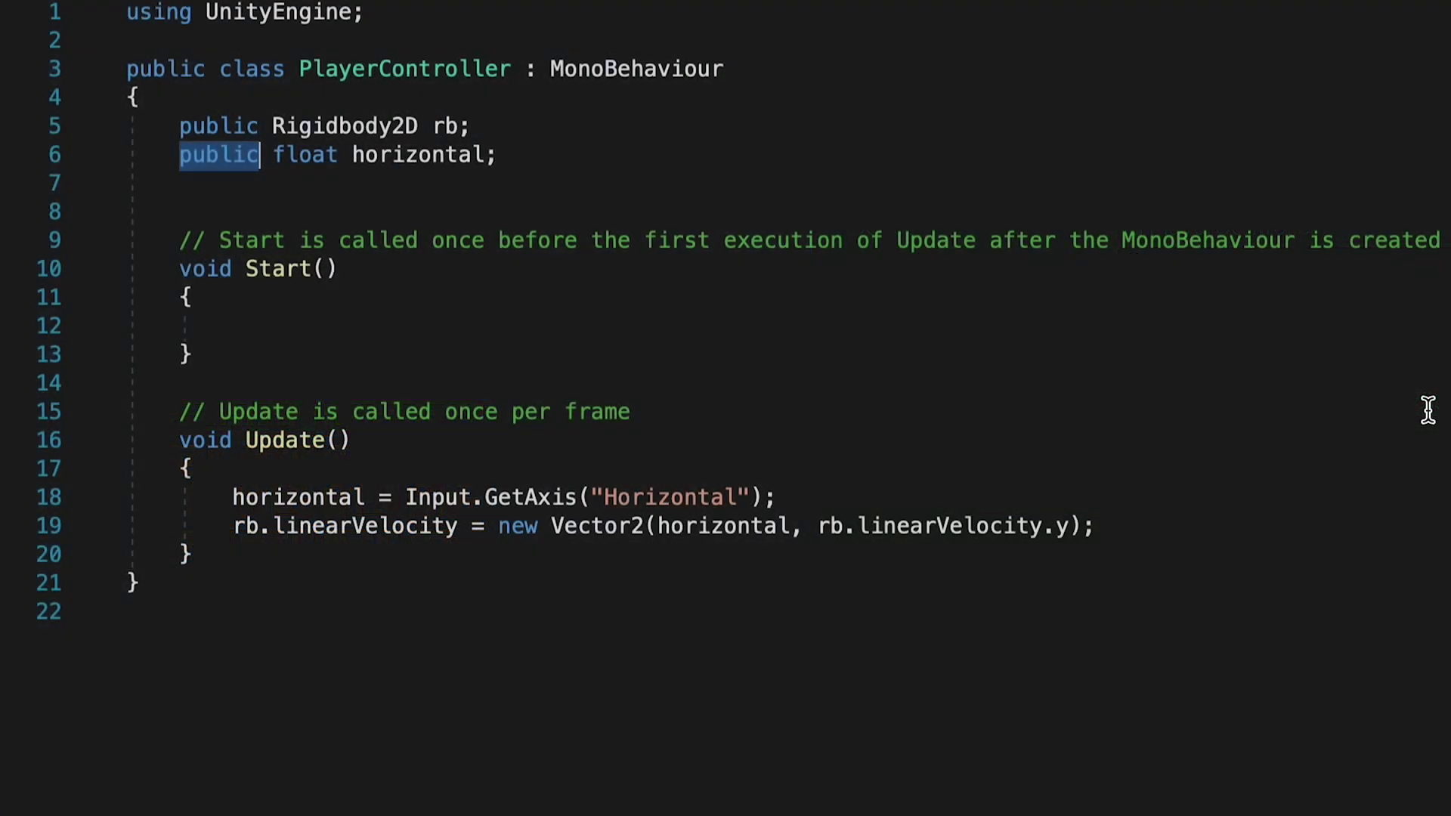
Step: Change Input.GetAxis to Input.GetAxisRaw("Horizontal") on line 18
left_click(1197, 384)
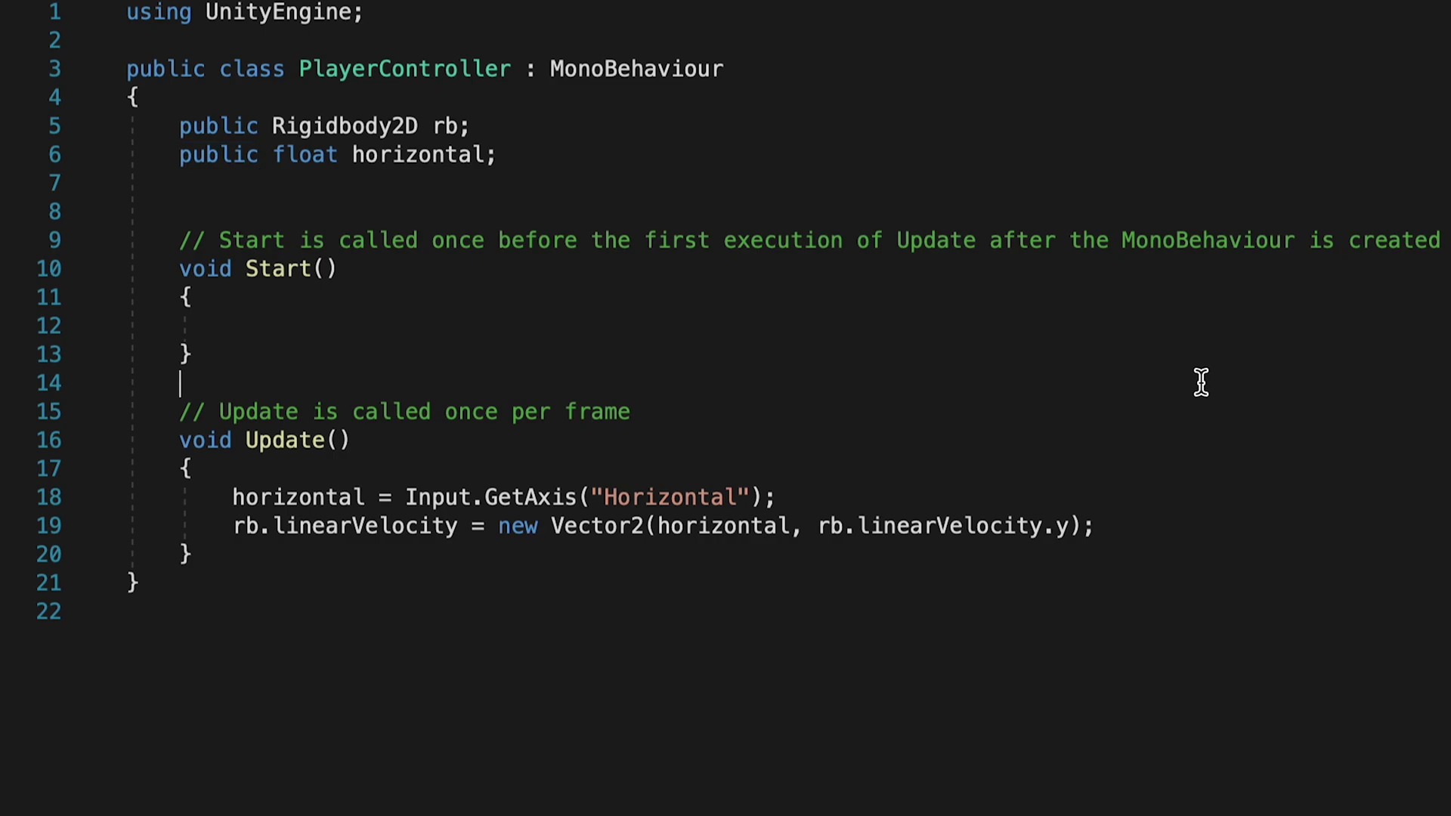
left_click(580, 497)
type("Raw")
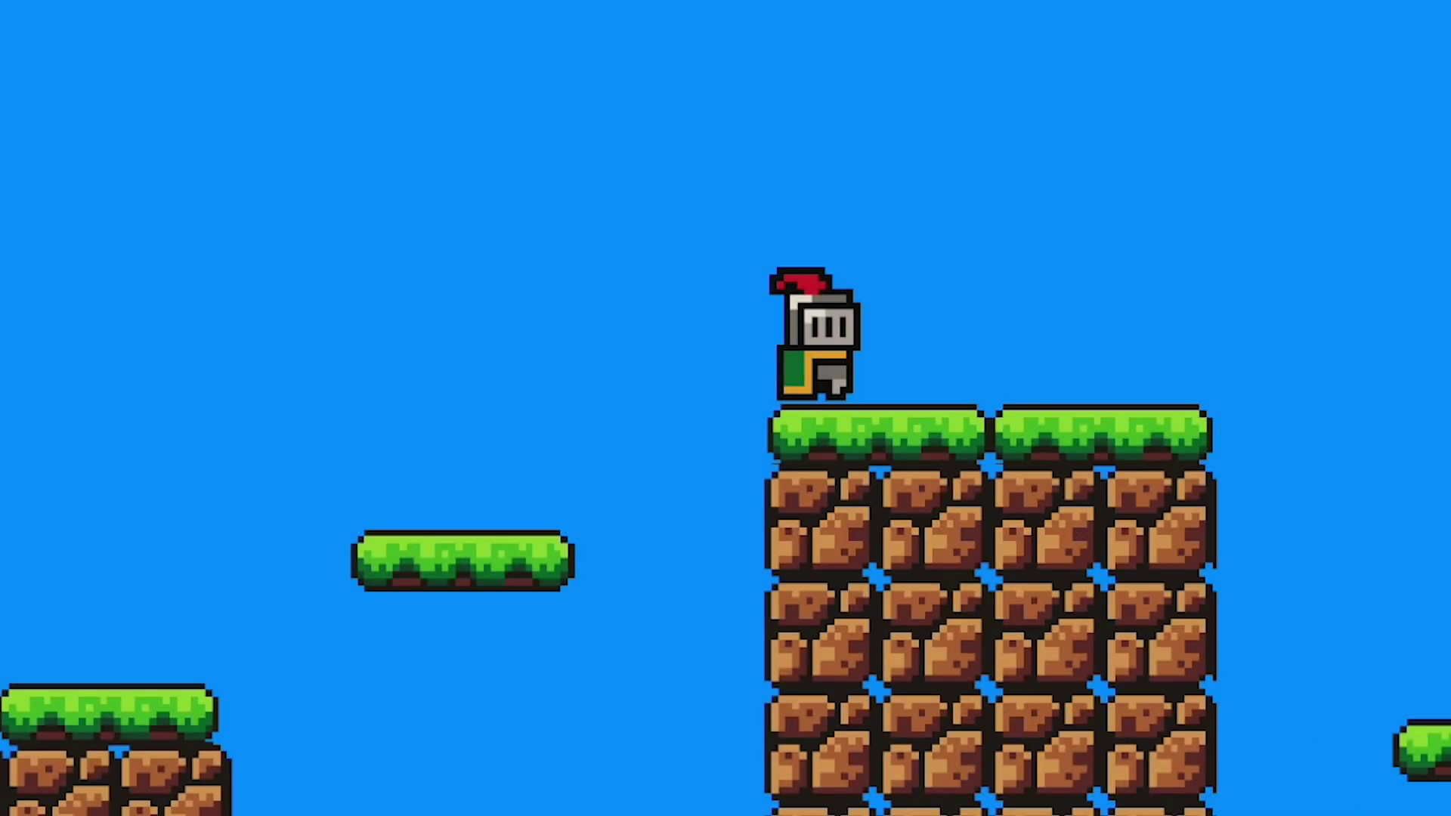
key("Right")
key("Left")
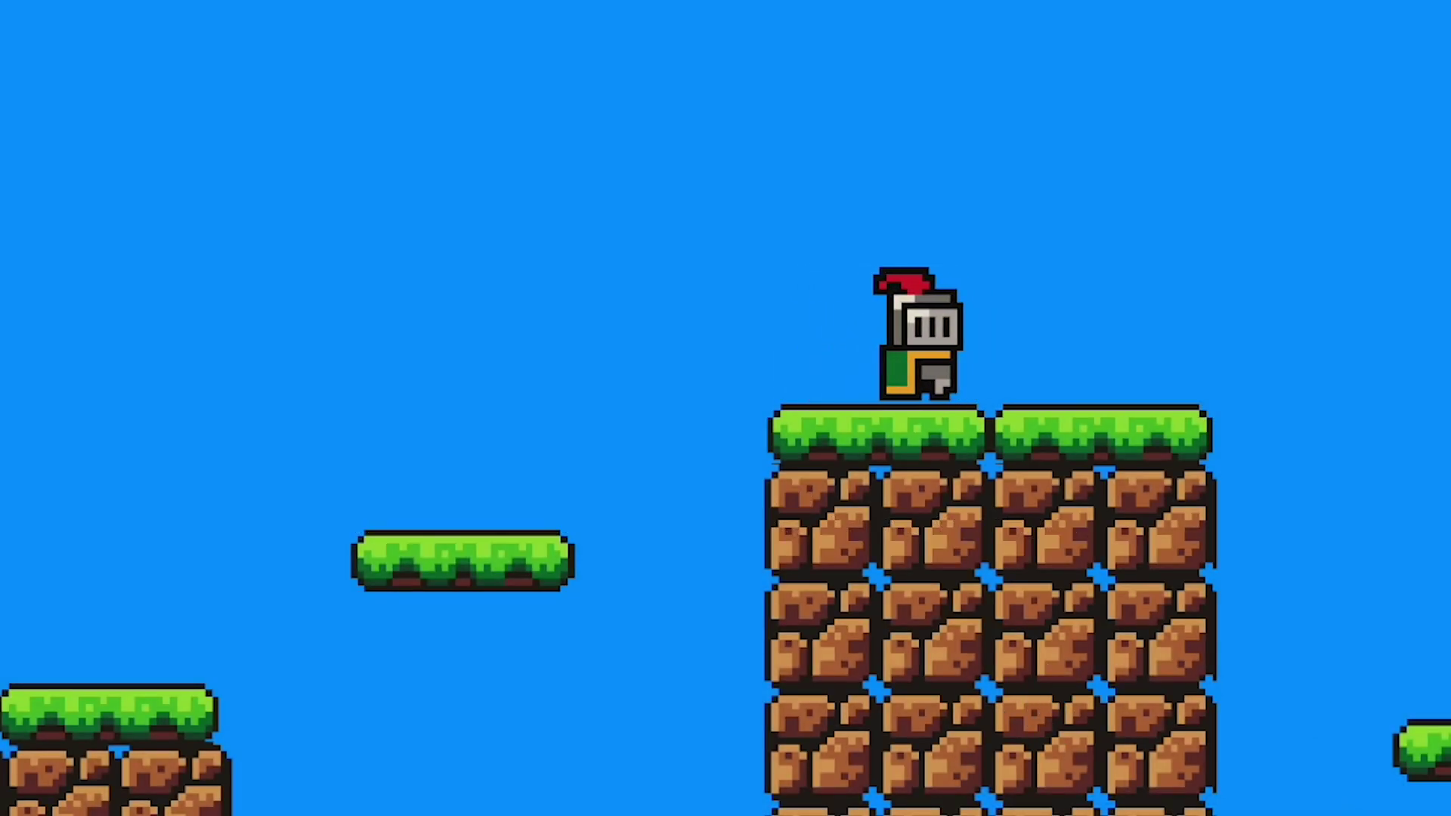
key("Right")
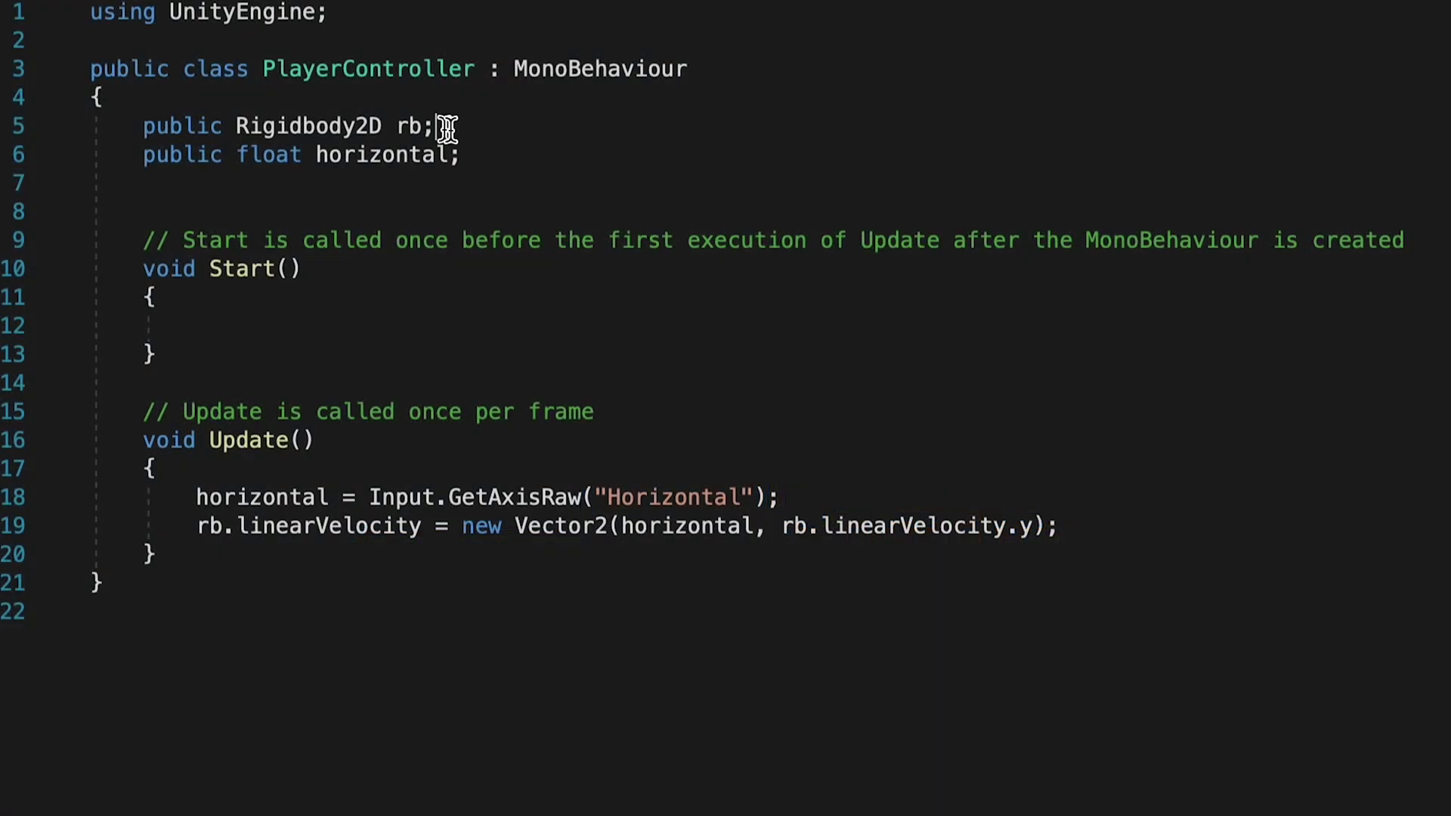
Step: Make the horizontal field private and add a public float speed field under rb
left_click(440, 126)
key("Return")
key("Return")
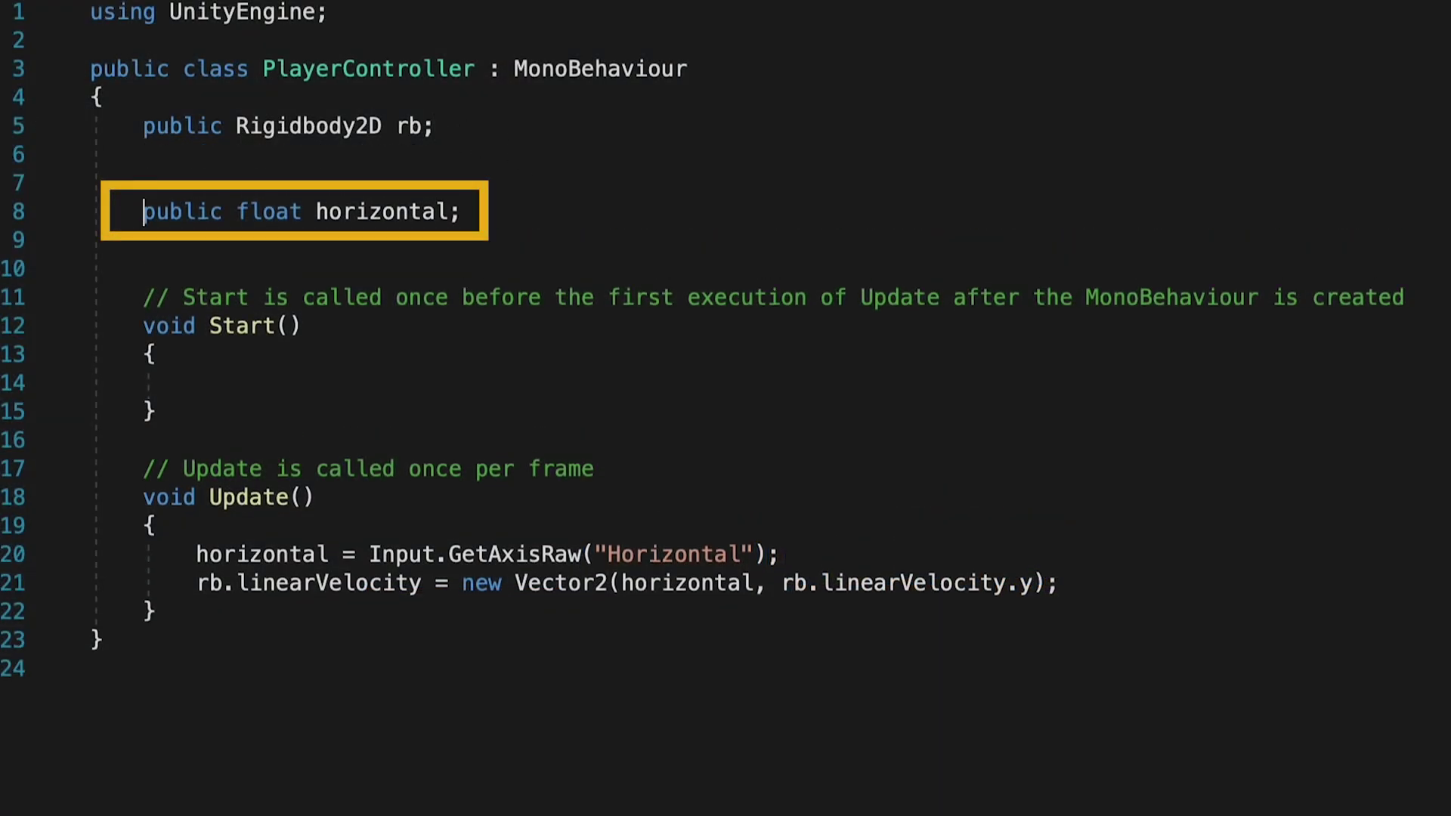
key("shift+Right")
key("shift+Right")
key("shift+Right")
key("shift+Right")
key("shift+Right")
key("shift+Right")
type("private")
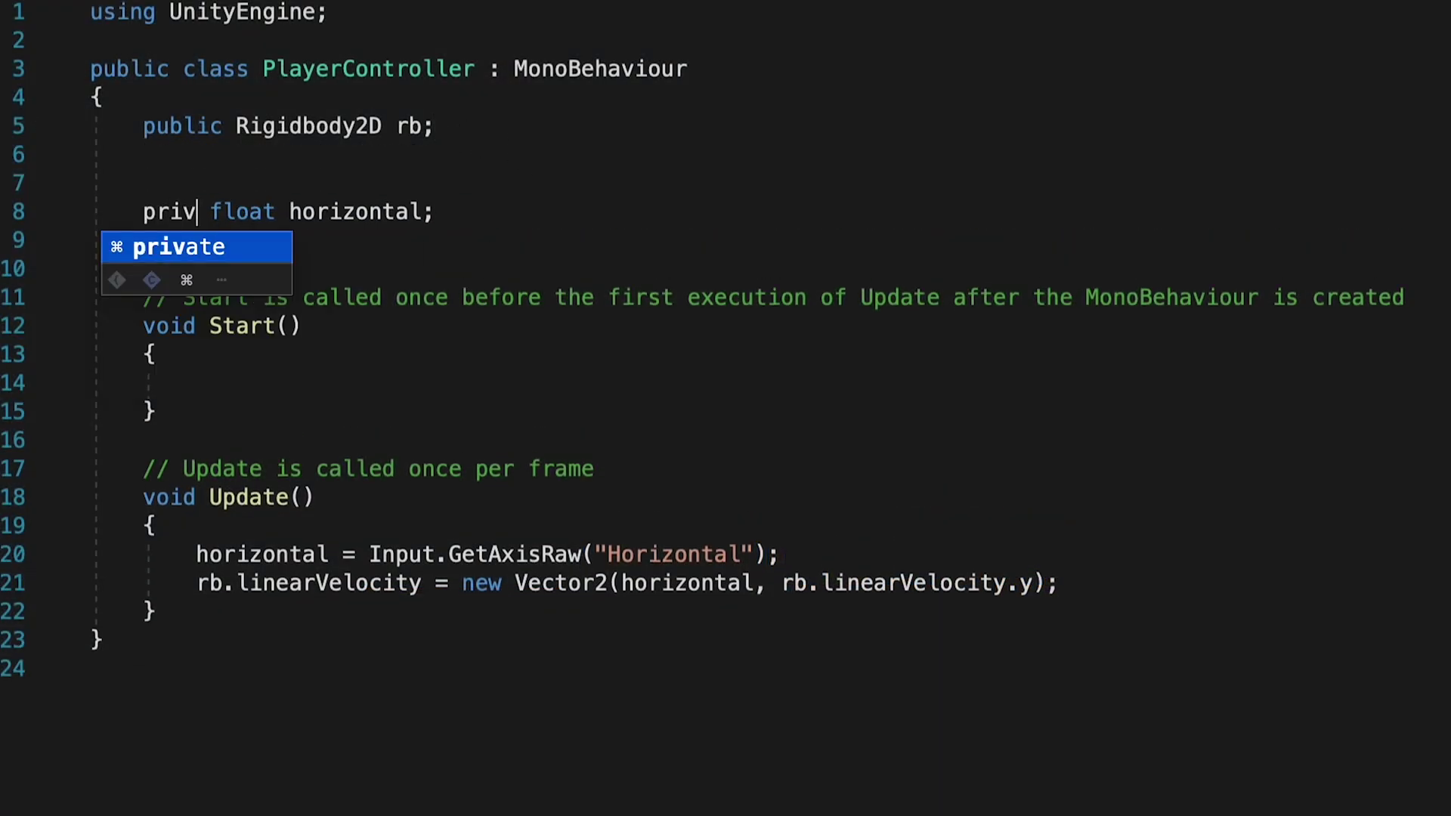
left_click(242, 167)
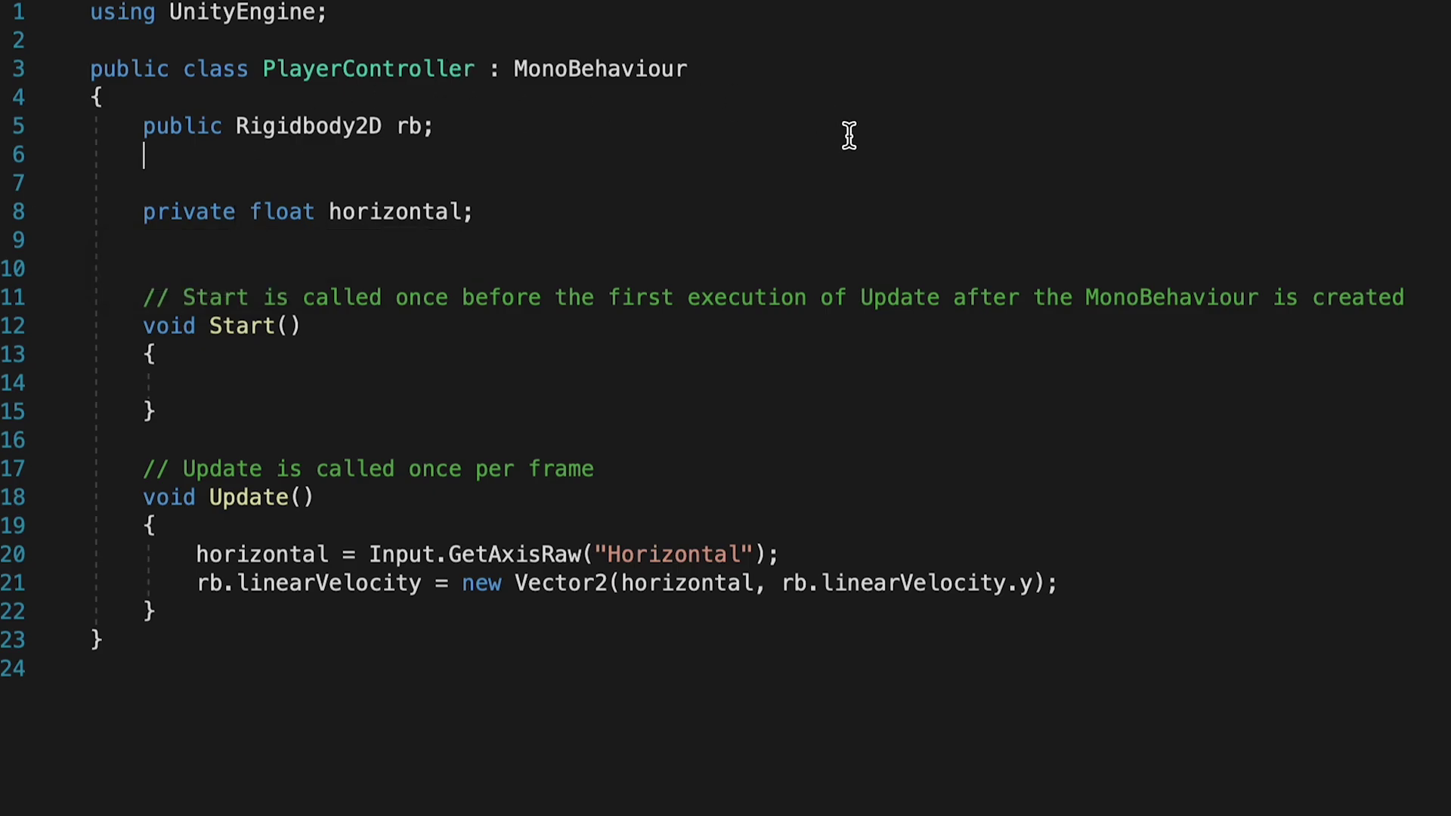
type("public flo")
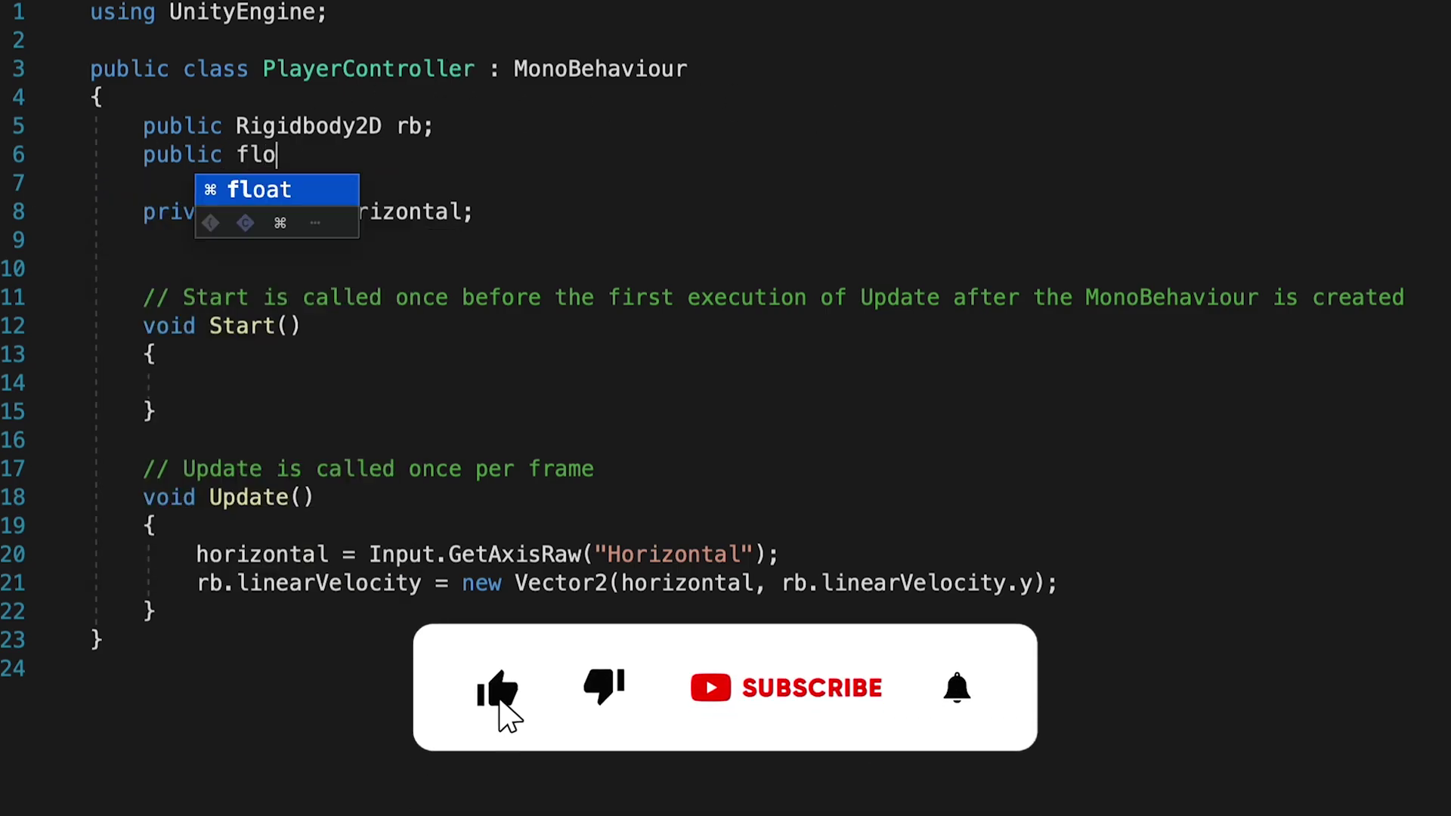
type("at speed;")
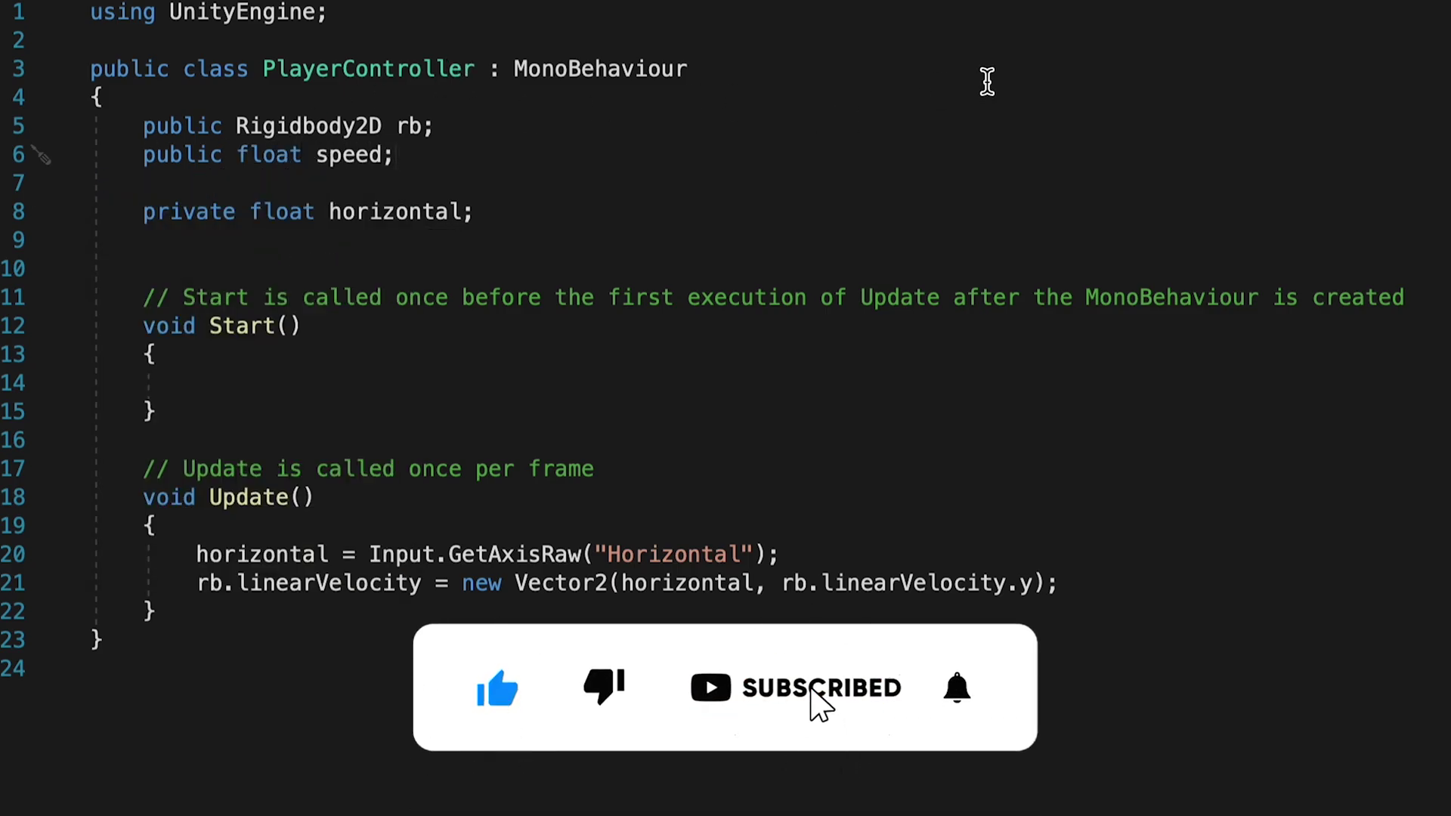
Step: Change the velocity's x value to horizontal * speed
left_click(756, 583)
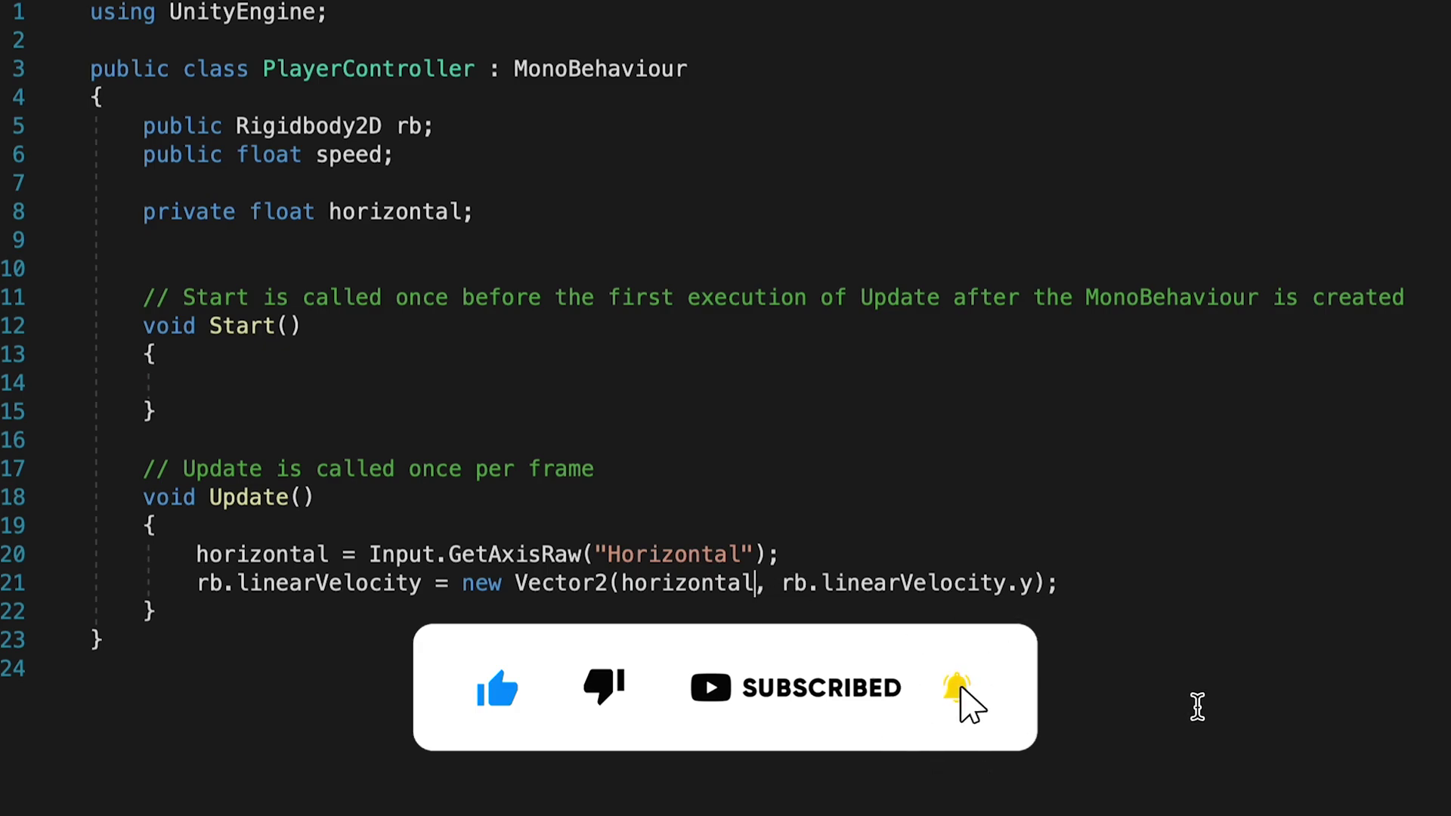
type("* sp")
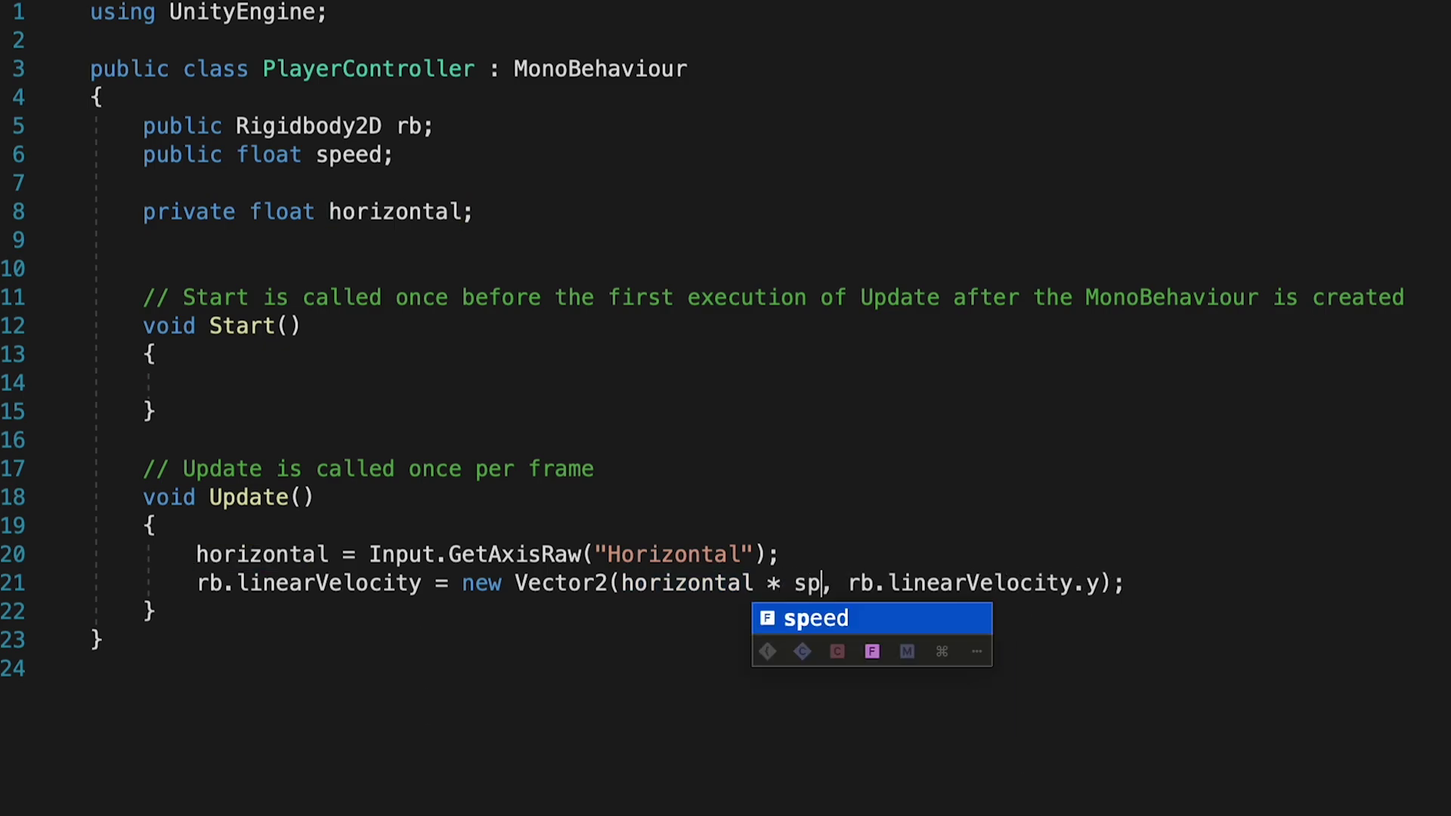
type("eed")
left_click(1346, 626)
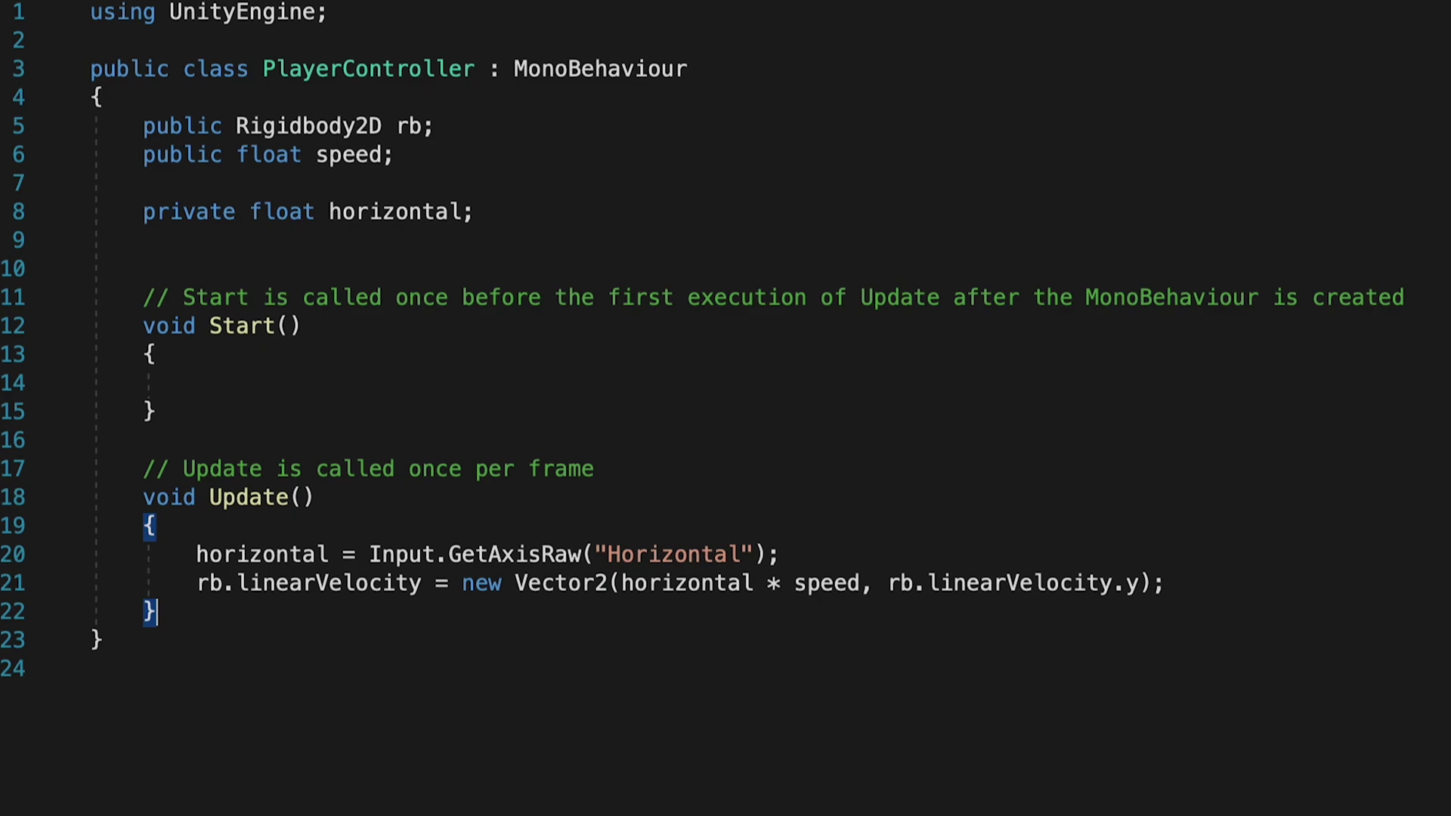
Step: Add a FixedUpdate method after Update, with a comment noting it runs 50 times per second
key("Down")
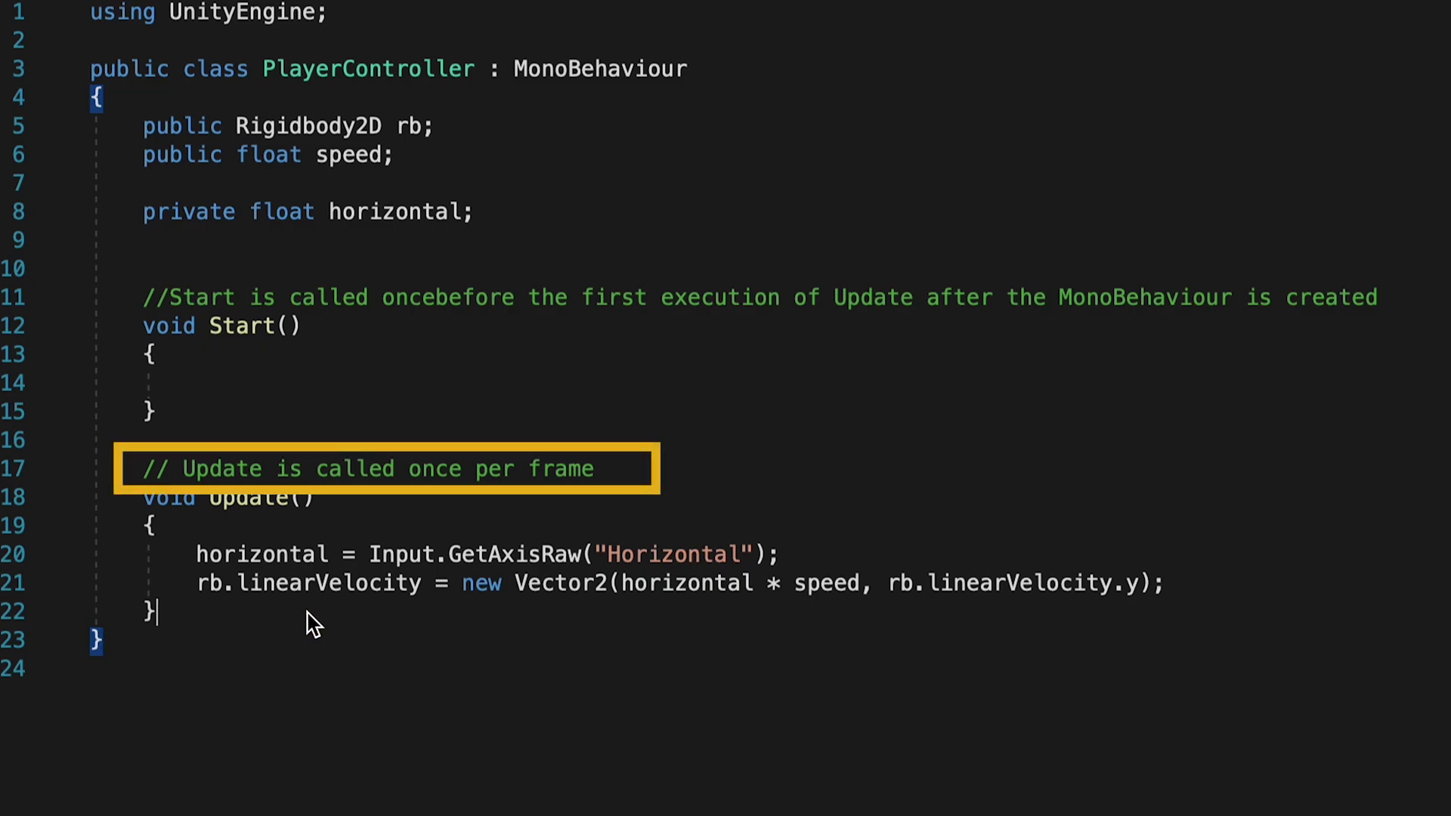
key("Return")
key("Return")
key("Return")
type("v")
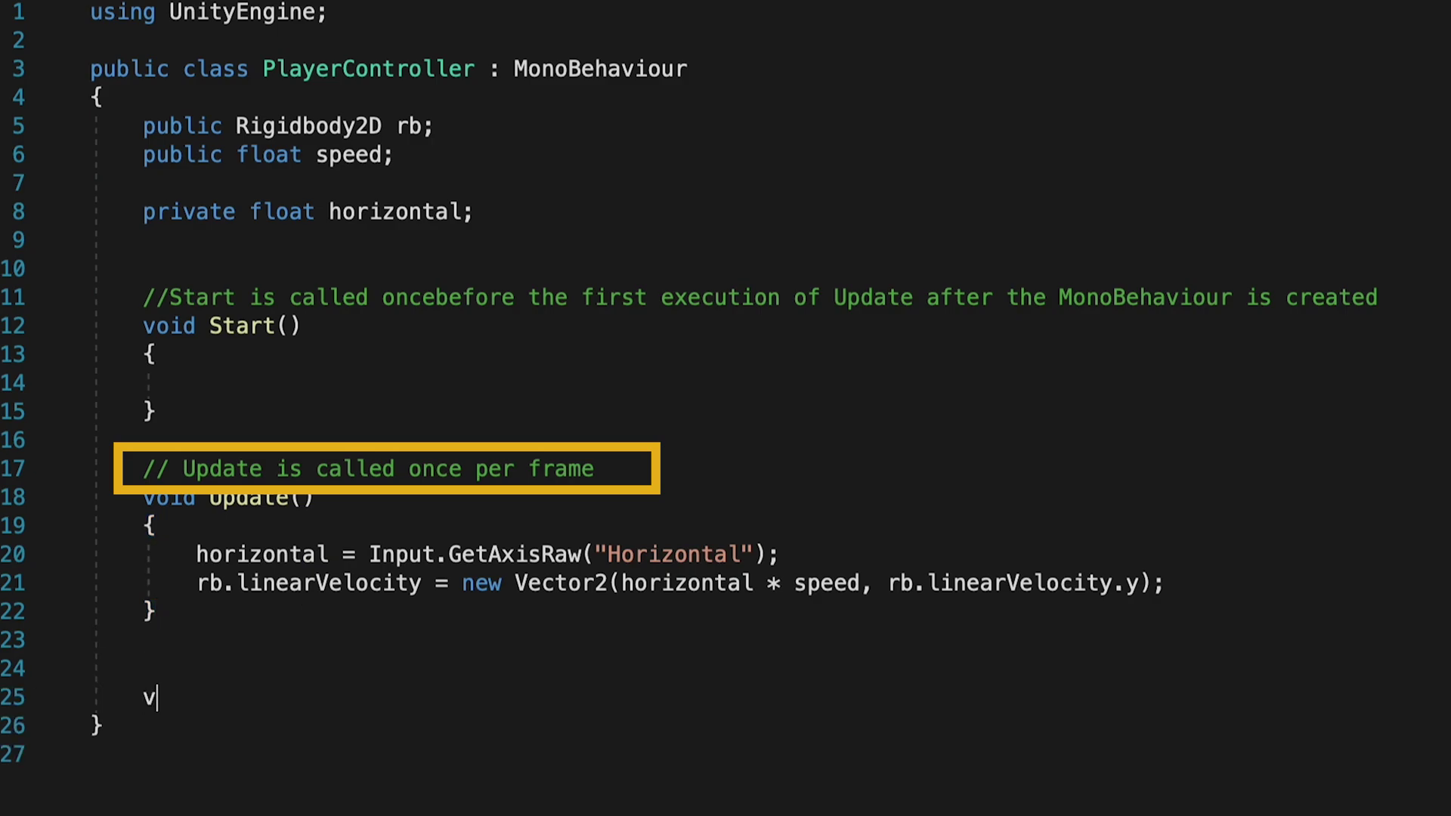
type("oid FixedU")
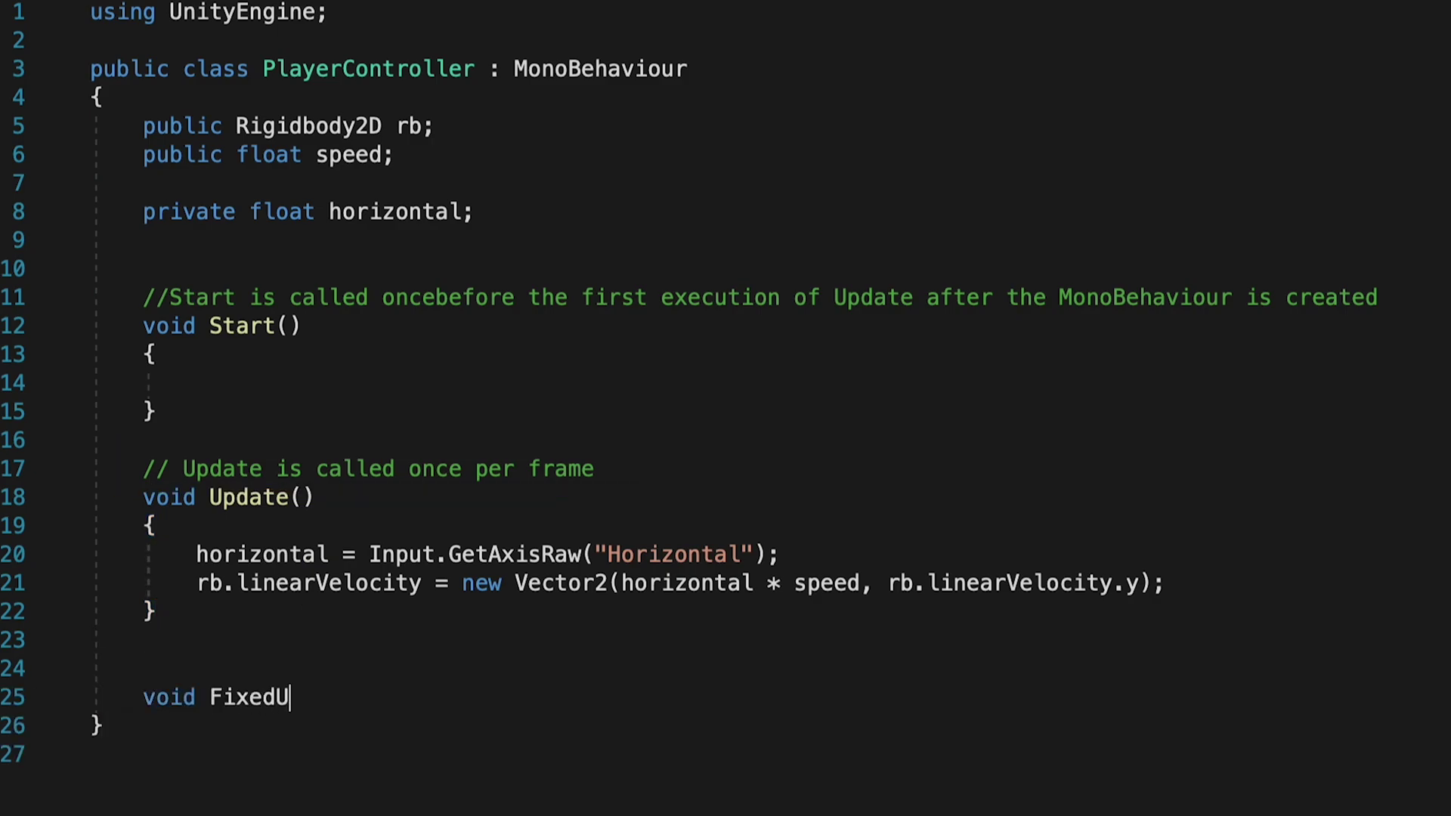
type("pdate()")
key("Return")
type("{")
key("Return")
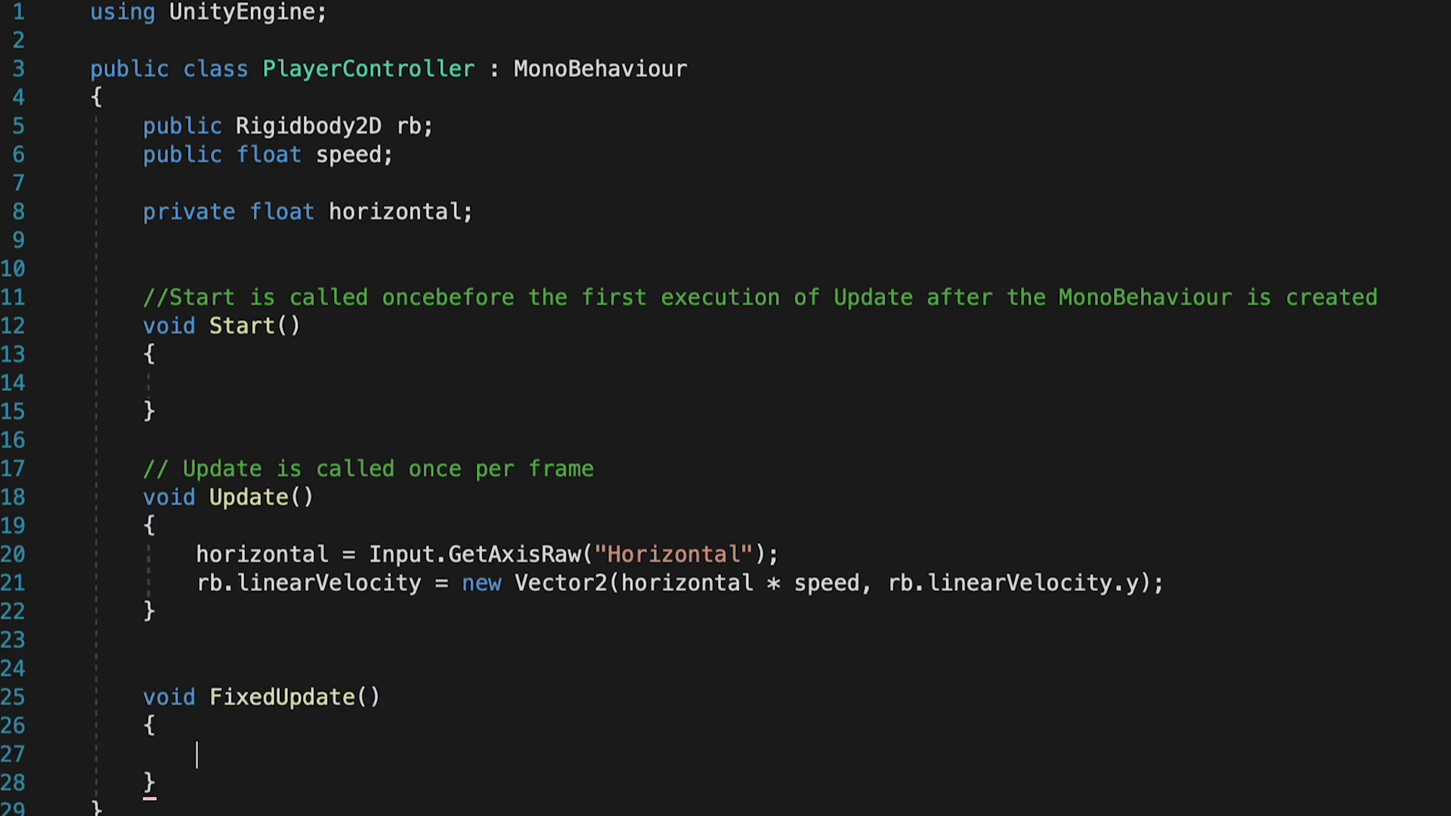
type("ly 50 times per second")
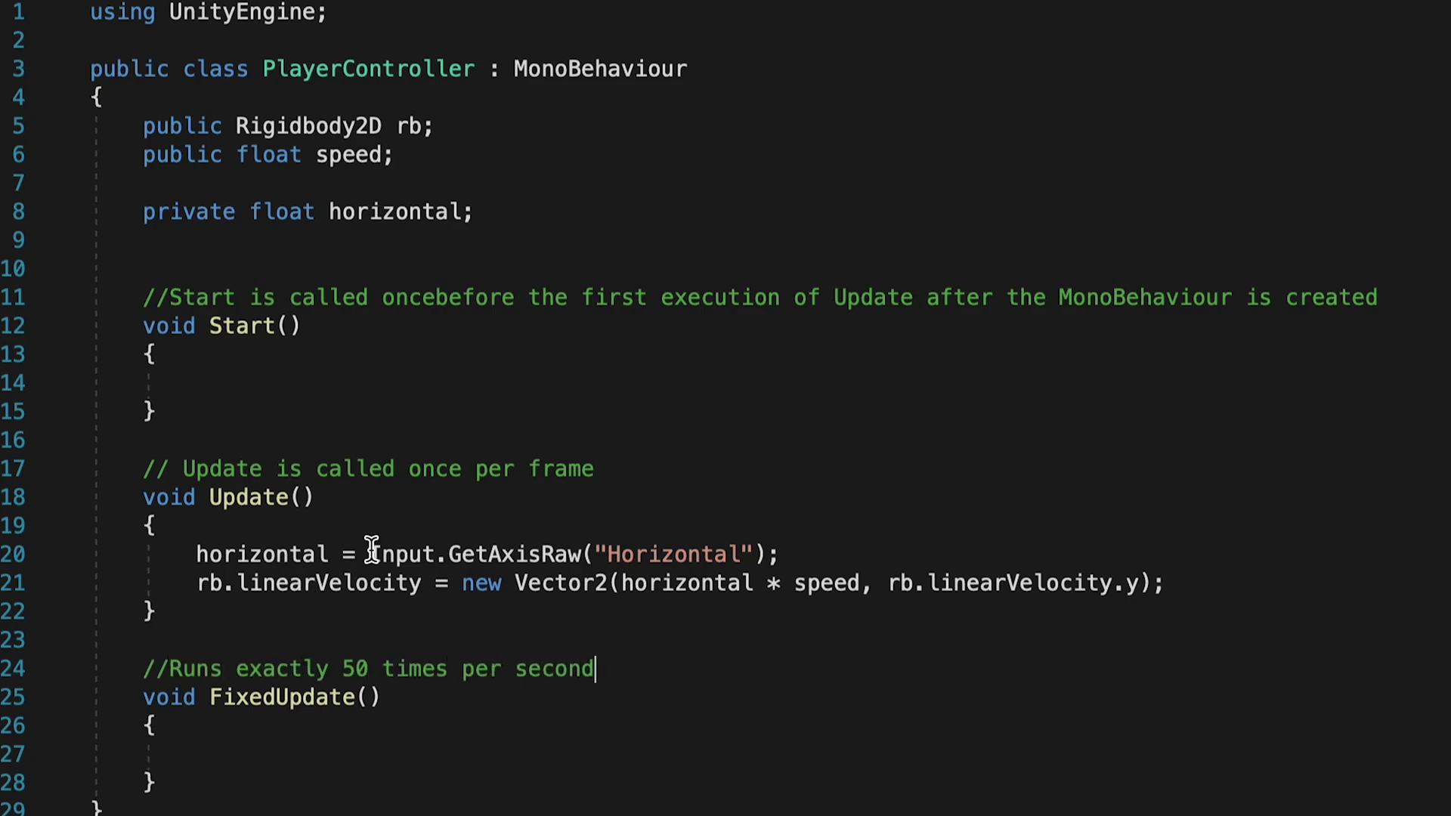
Step: Move the rb.linearVelocity line out of Update and into FixedUpdate's body
scroll(897, 405, "down", 5)
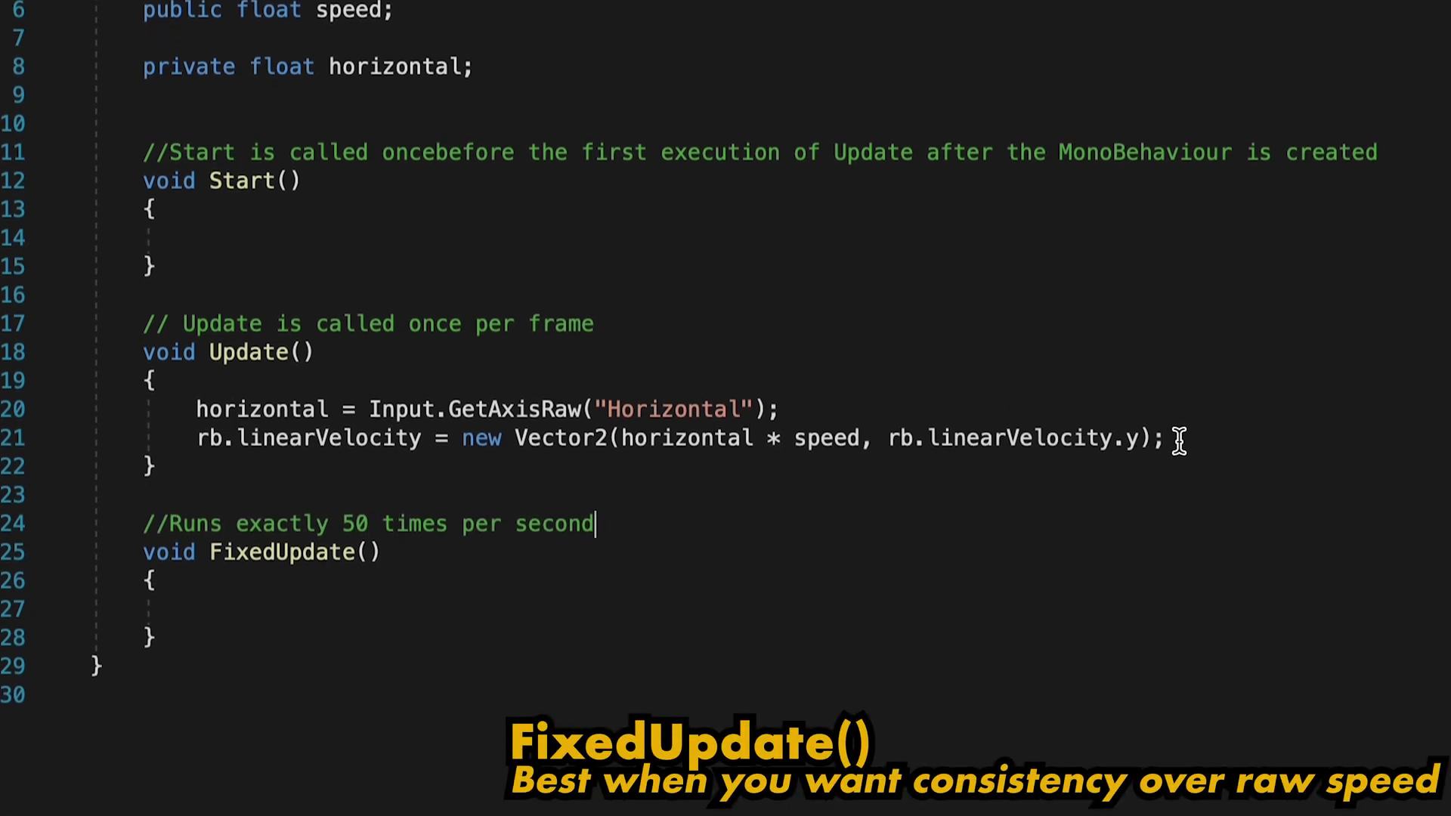
left_click_drag(1179, 441, 14, 446)
key("ctrl+c")
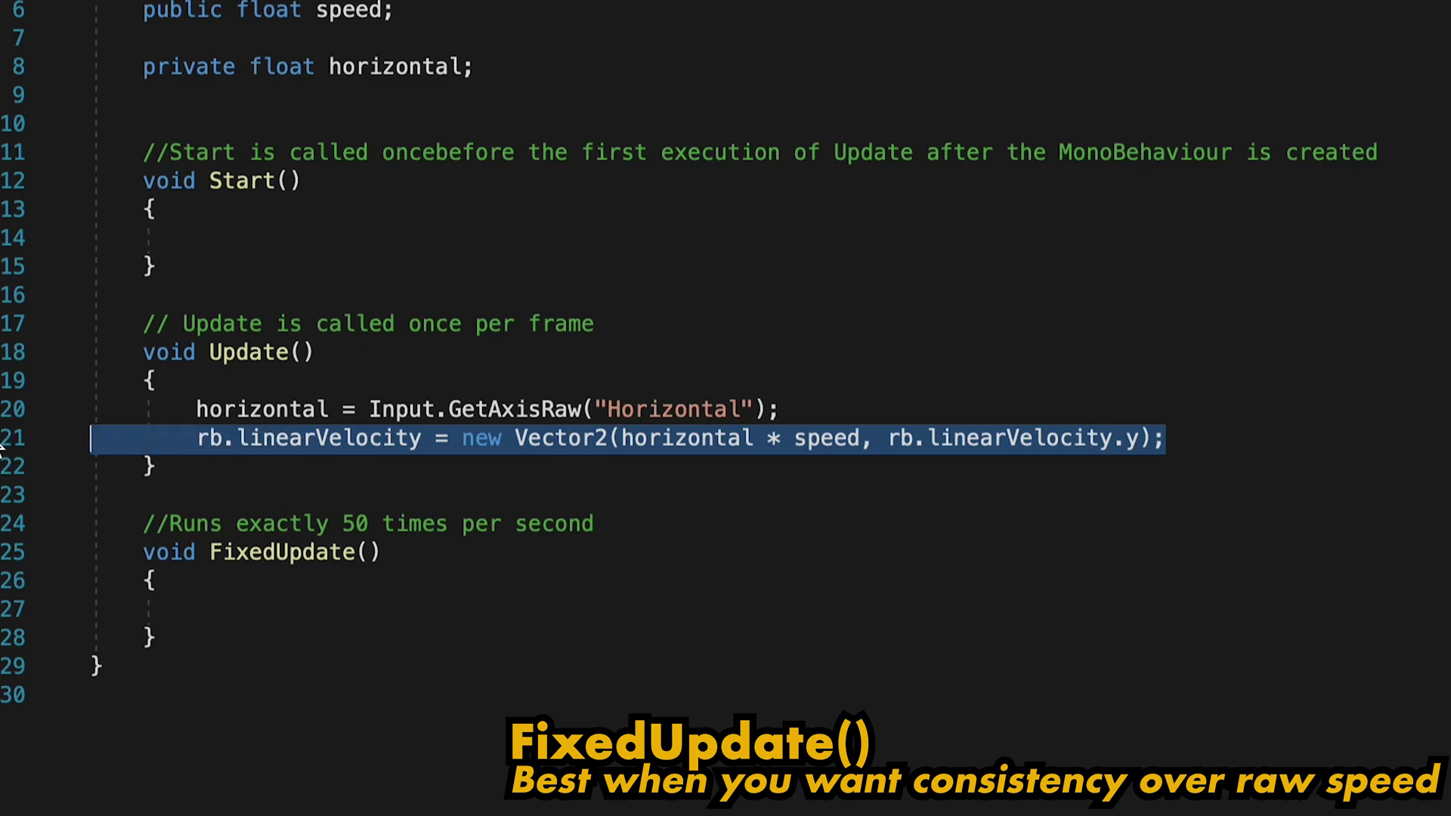
key("BackSpace")
key("BackSpace")
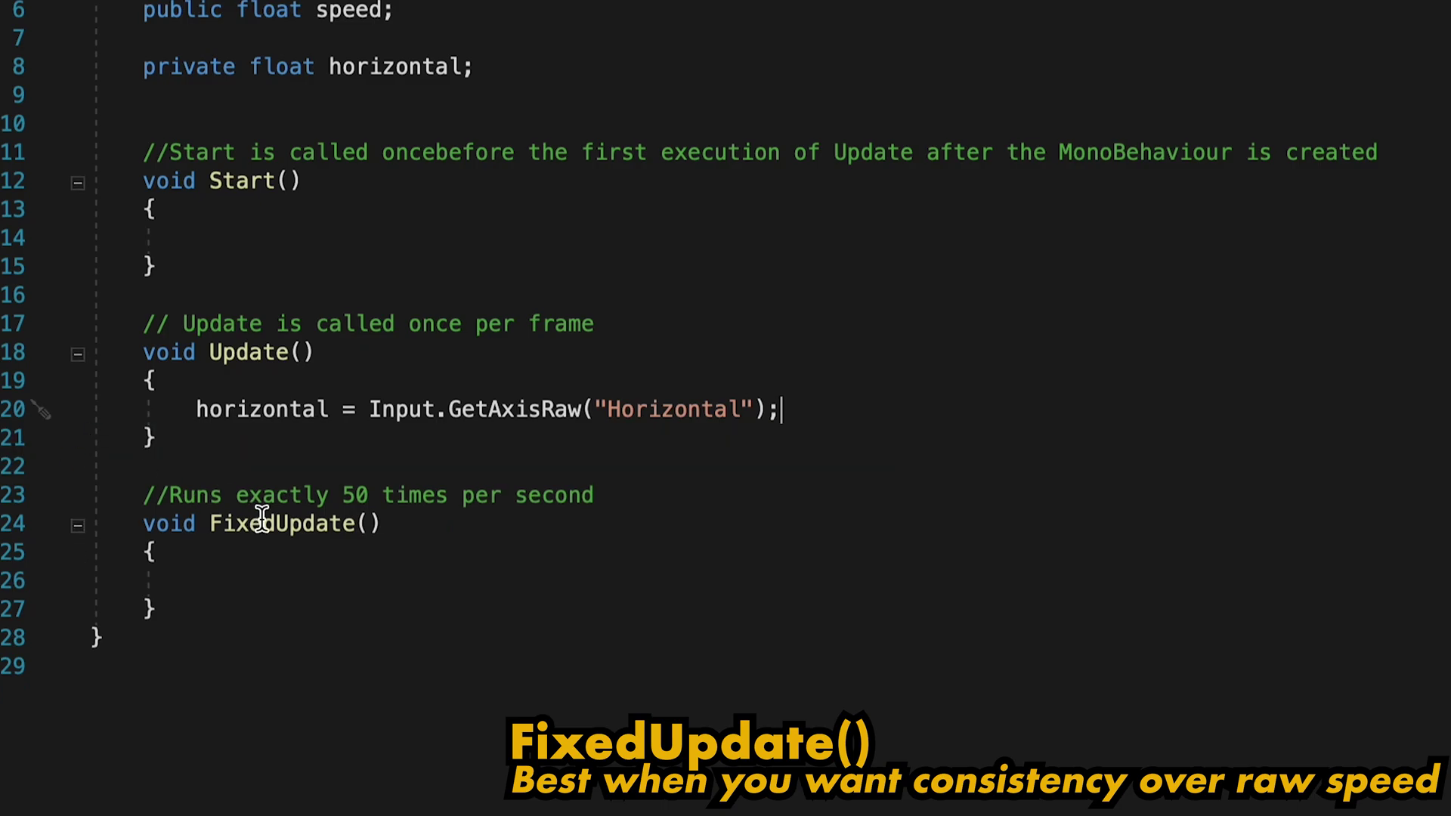
left_click(238, 576)
key("ctrl+v")
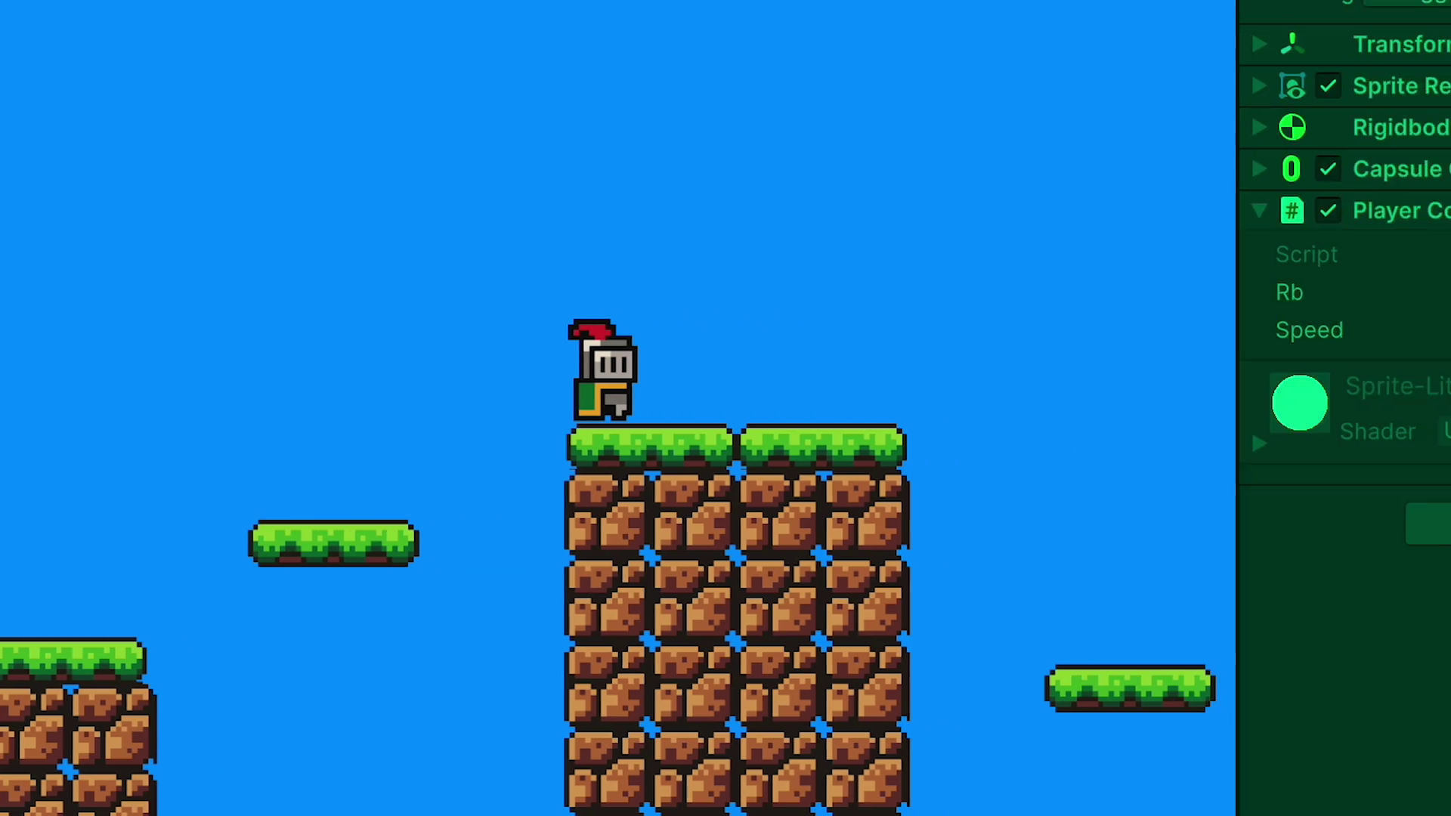
Step: Set Speed to 5, walk the knight right and left with the arrow keys, then enter 50
left_click(1285, 332)
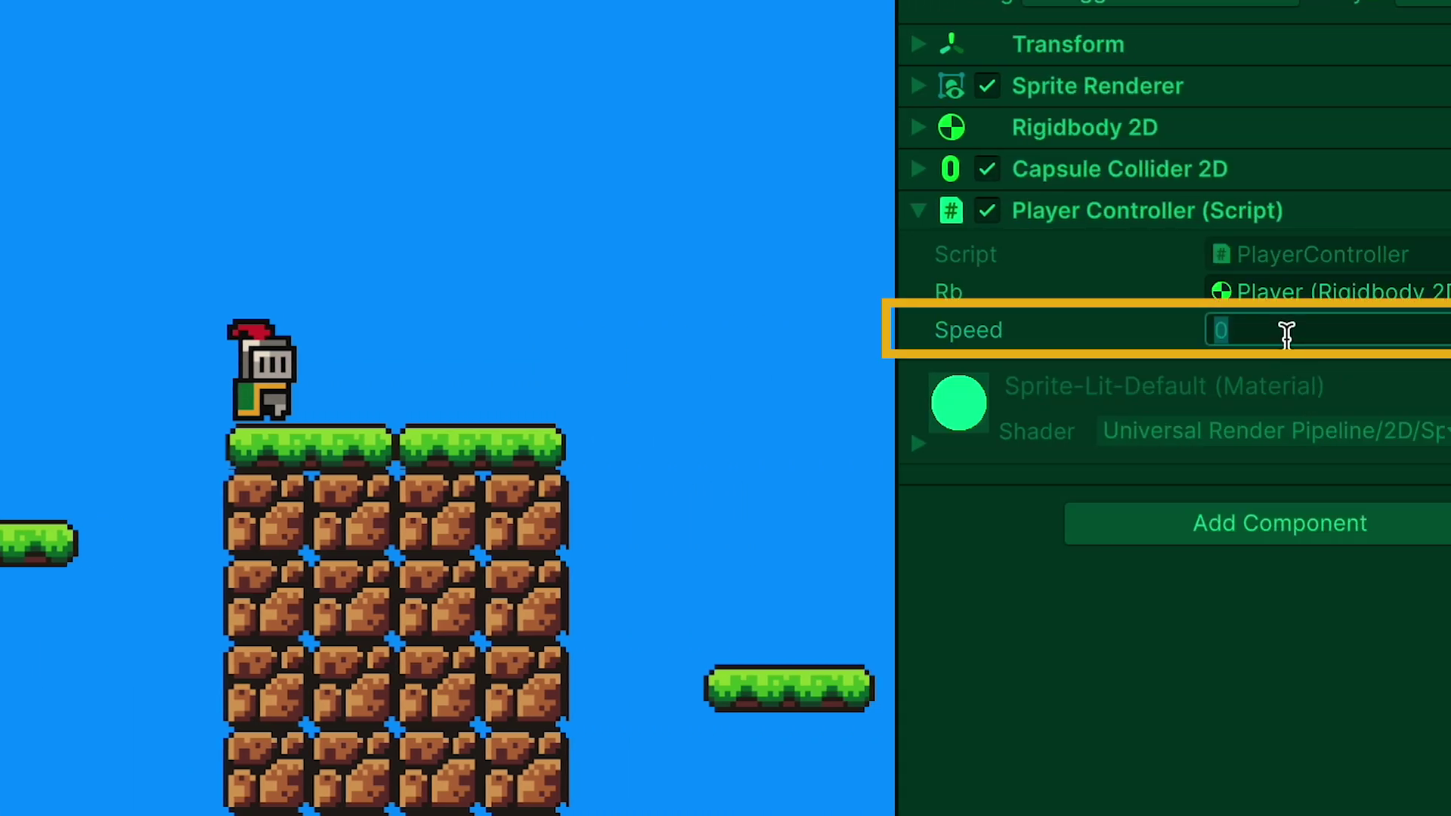
key("Return")
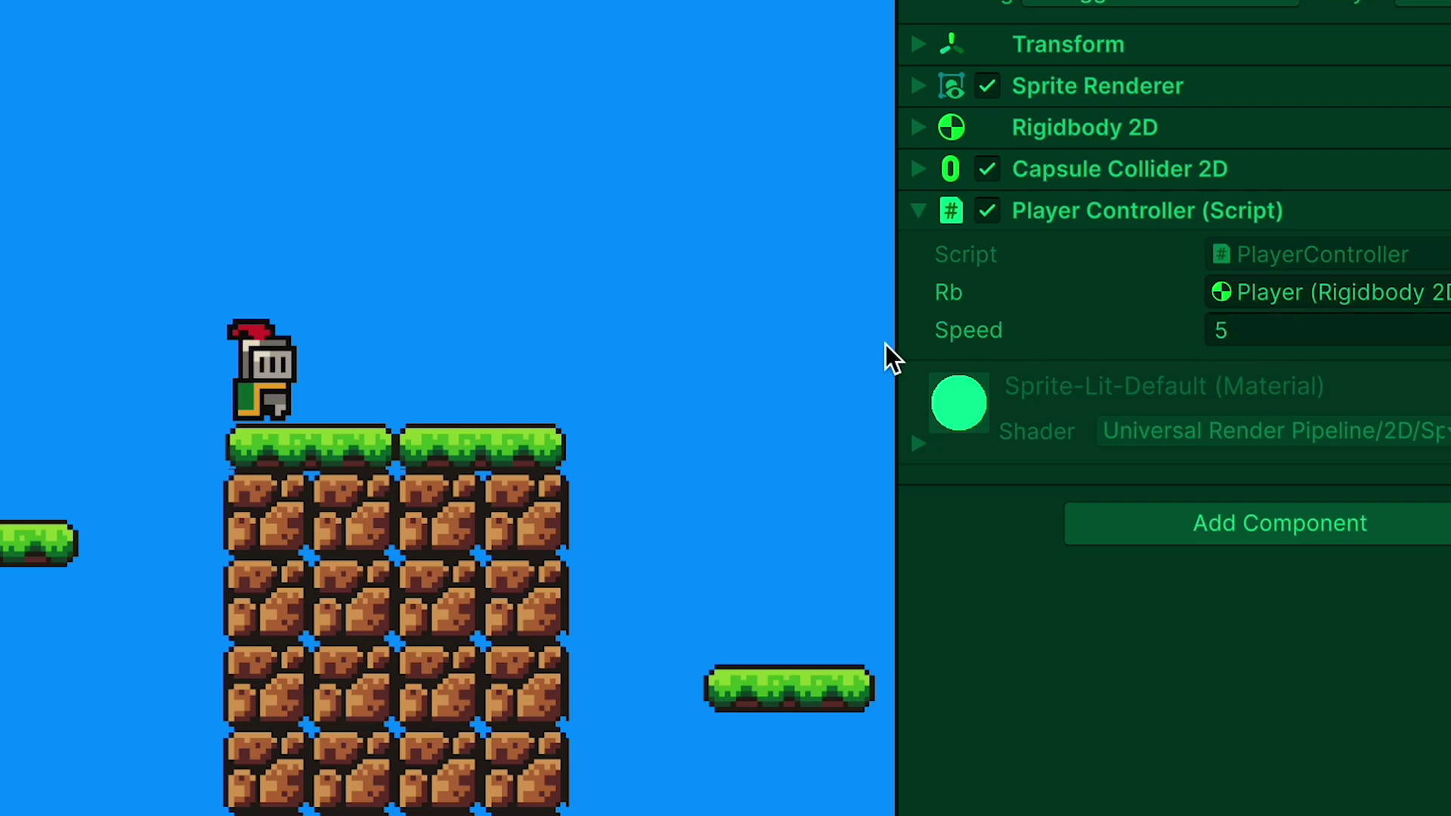
key("Right")
key("Left")
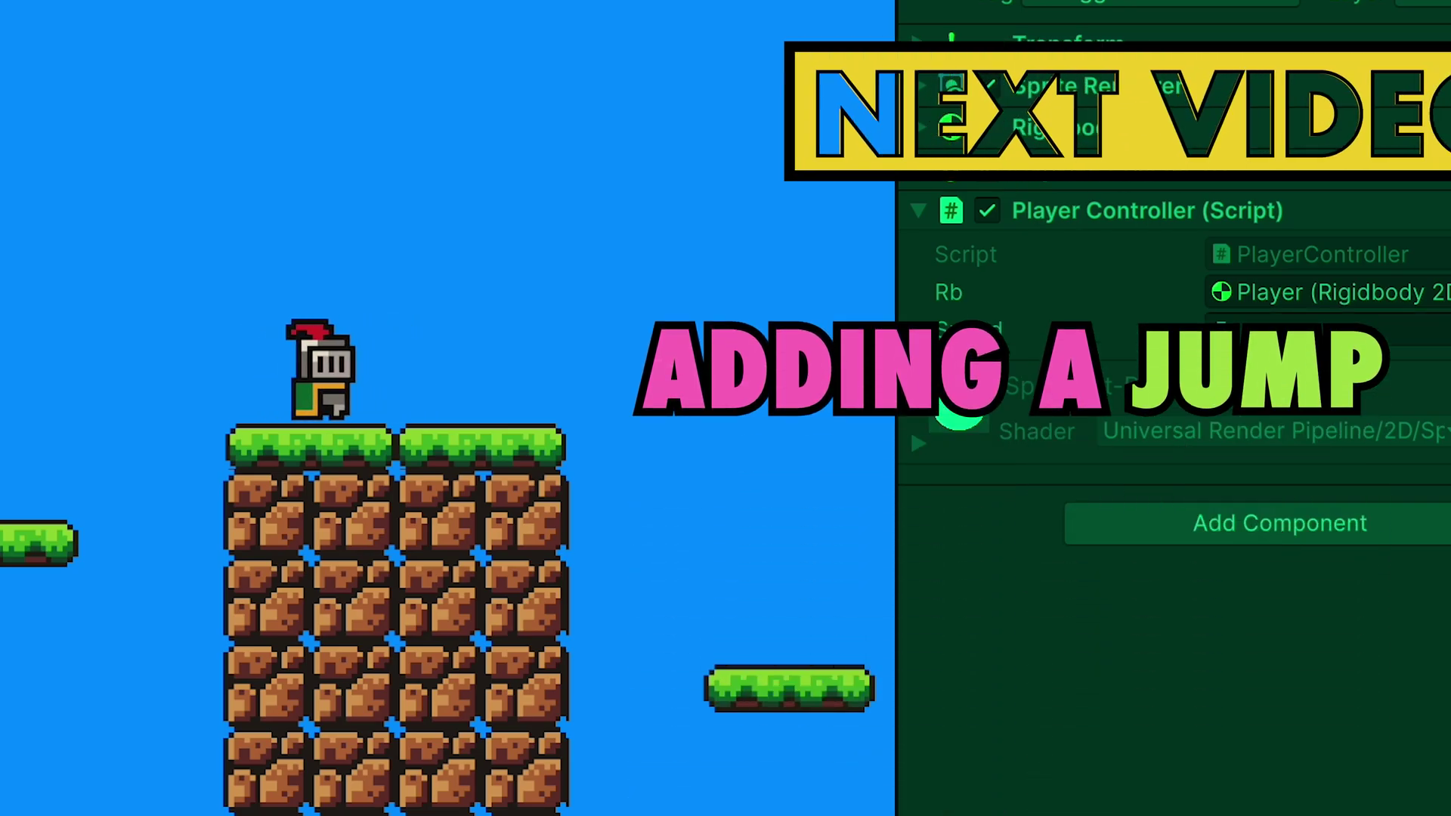
key("Right")
key("Left")
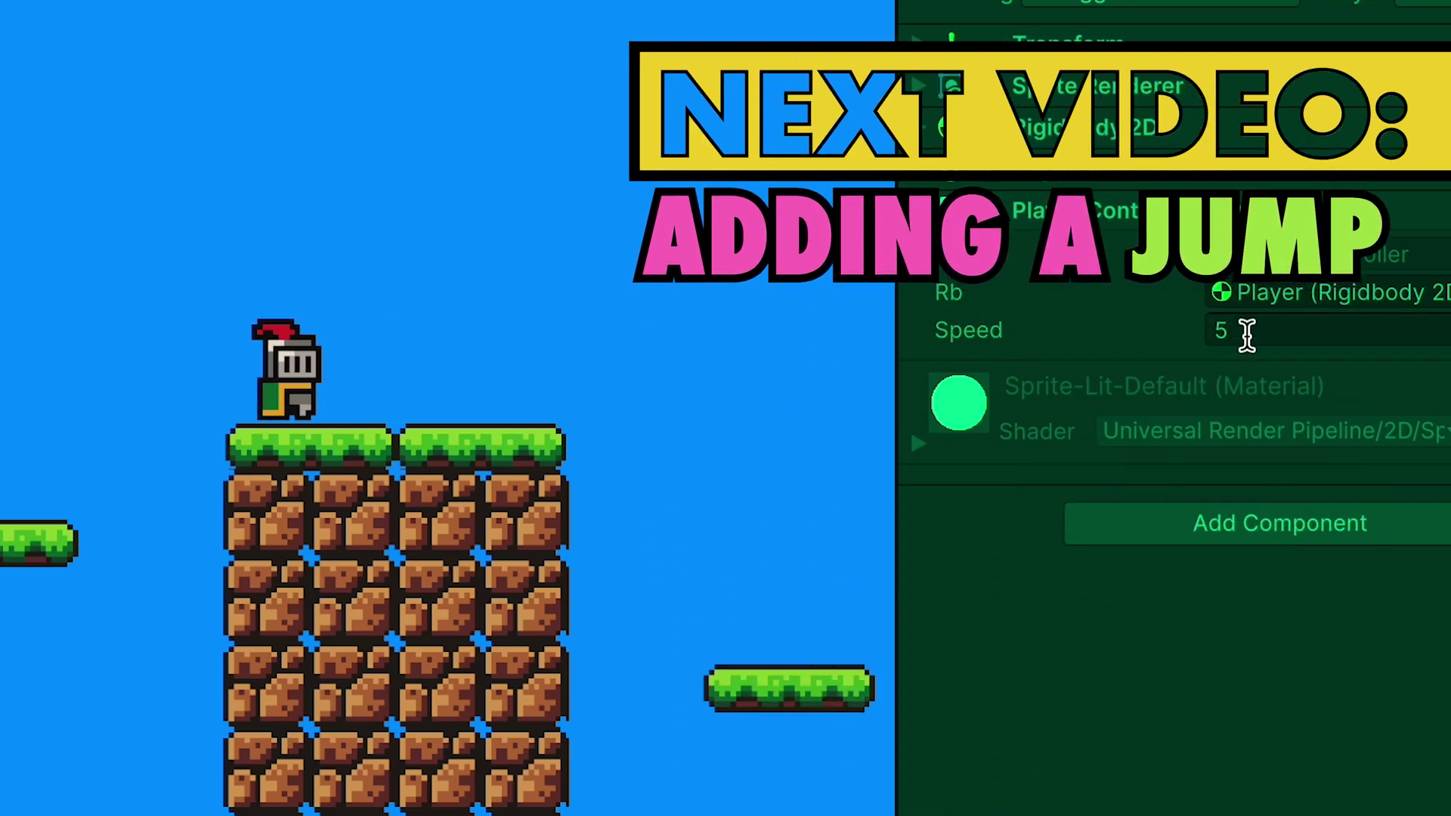
left_click(1257, 323)
type("50")
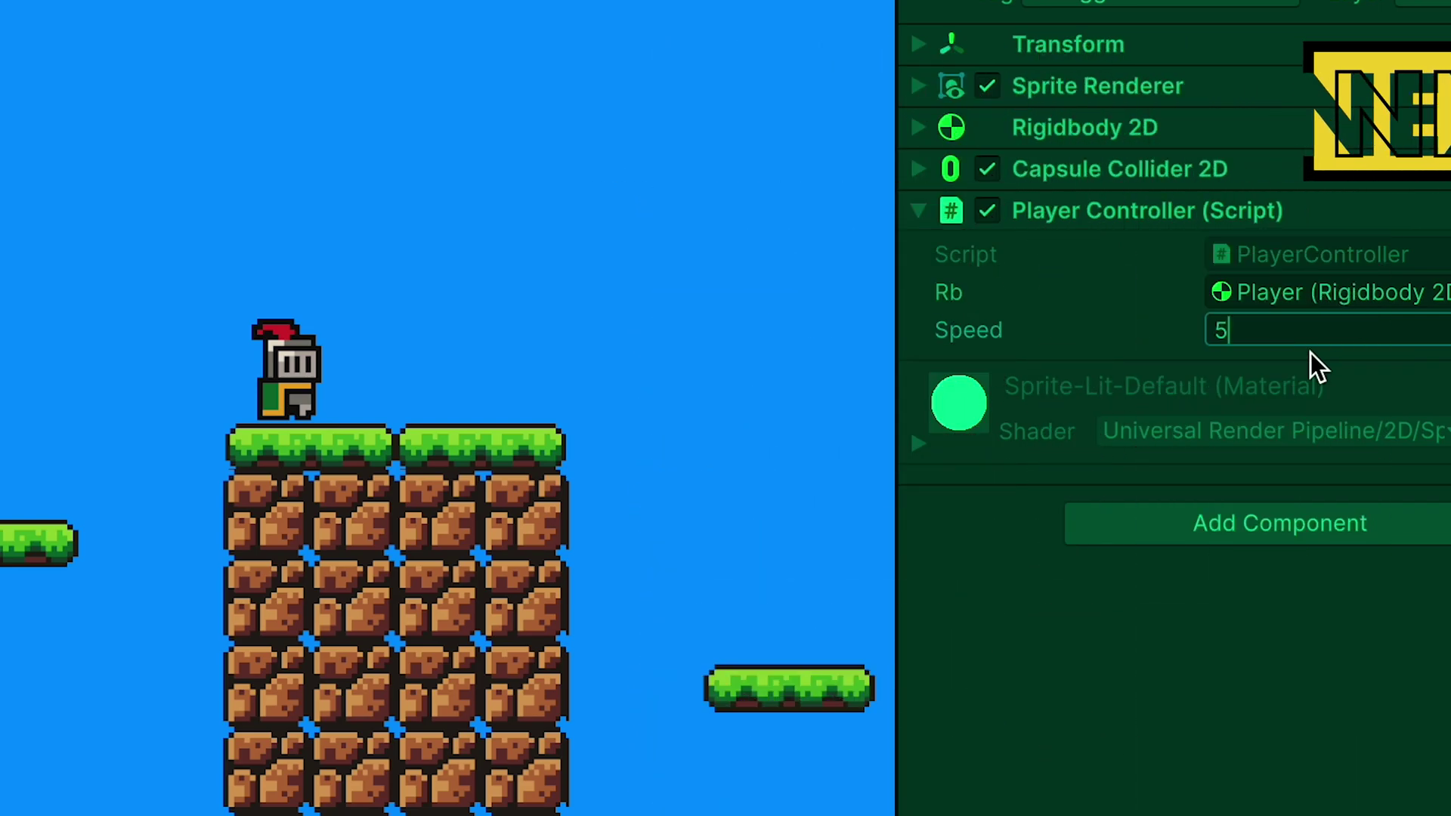